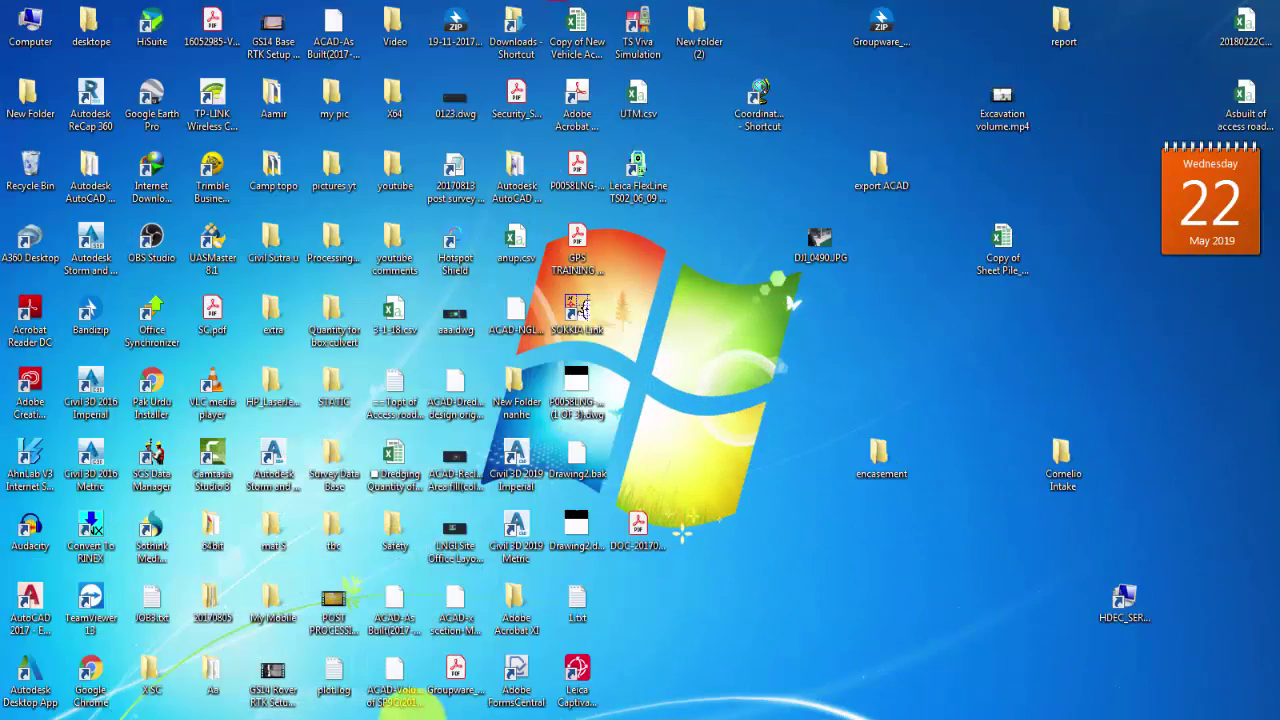
# Restore and maximize the AutoCAD window, then zoom into the stalls
pyautogui.click(829, 651)
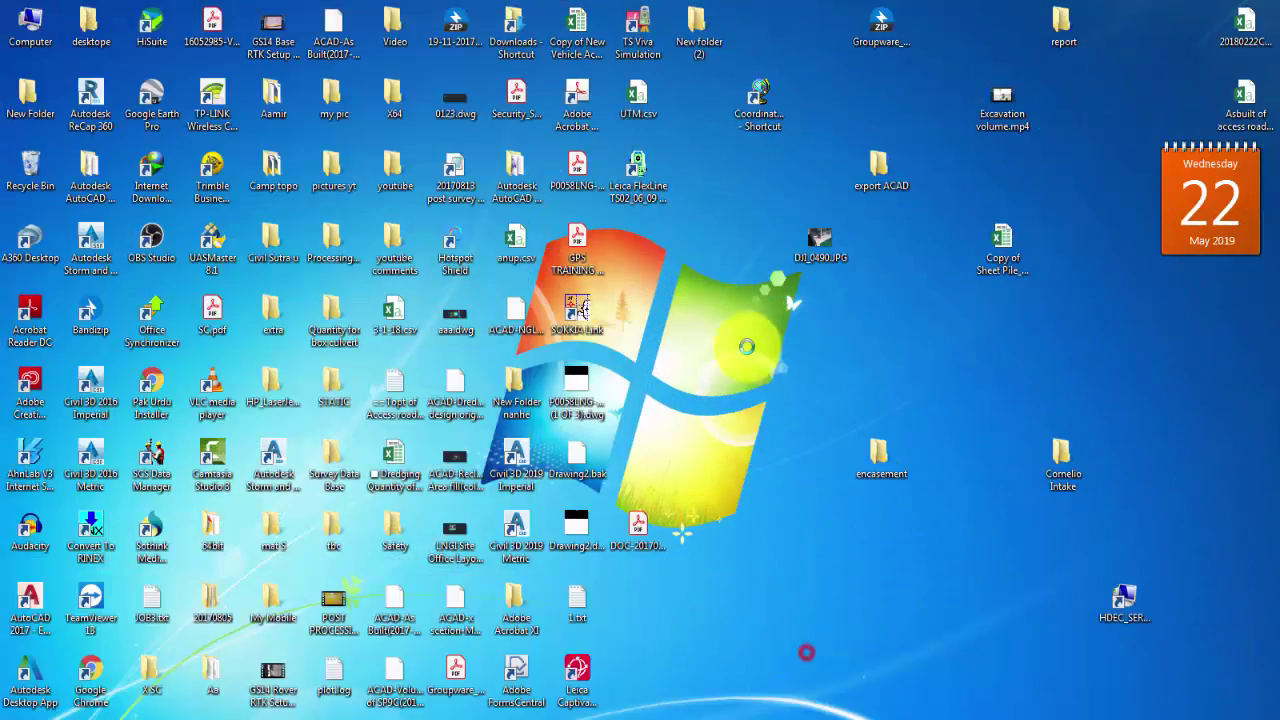
pyautogui.click(983, 12)
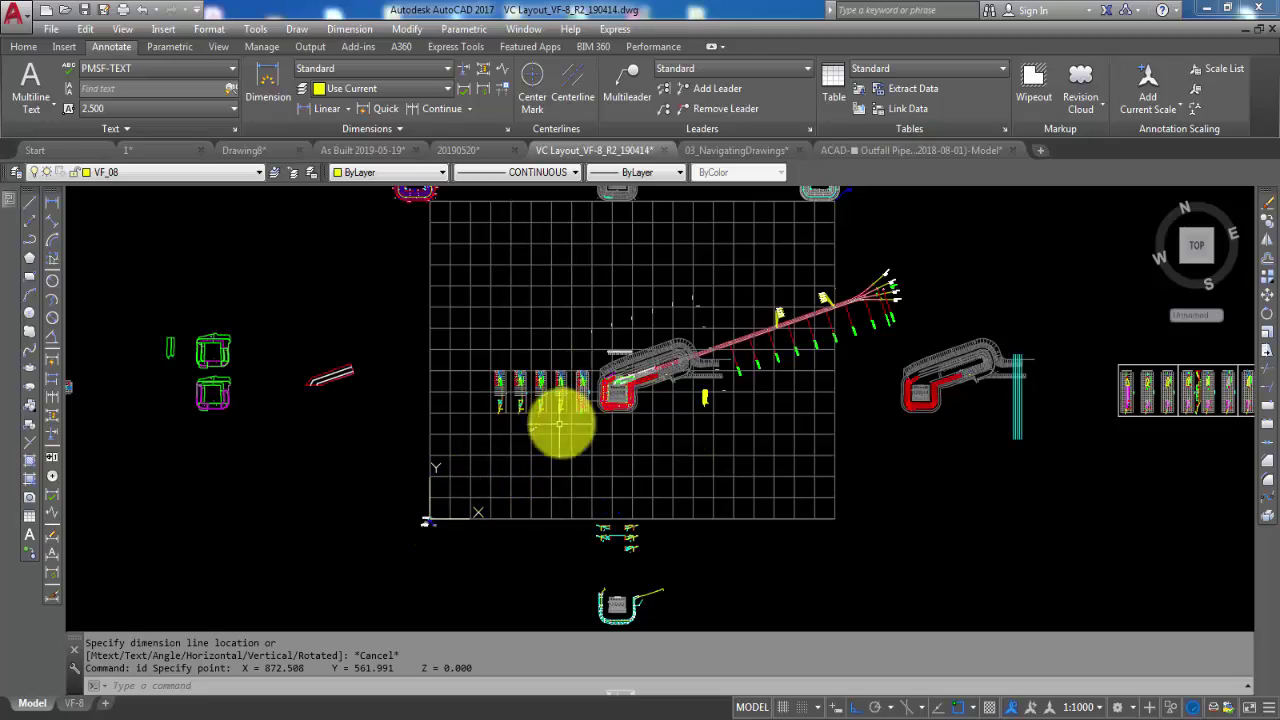
pyautogui.scroll(6, 612, 392)
pyautogui.scroll(3, 612, 392)
pyautogui.scroll(2, 628, 380)
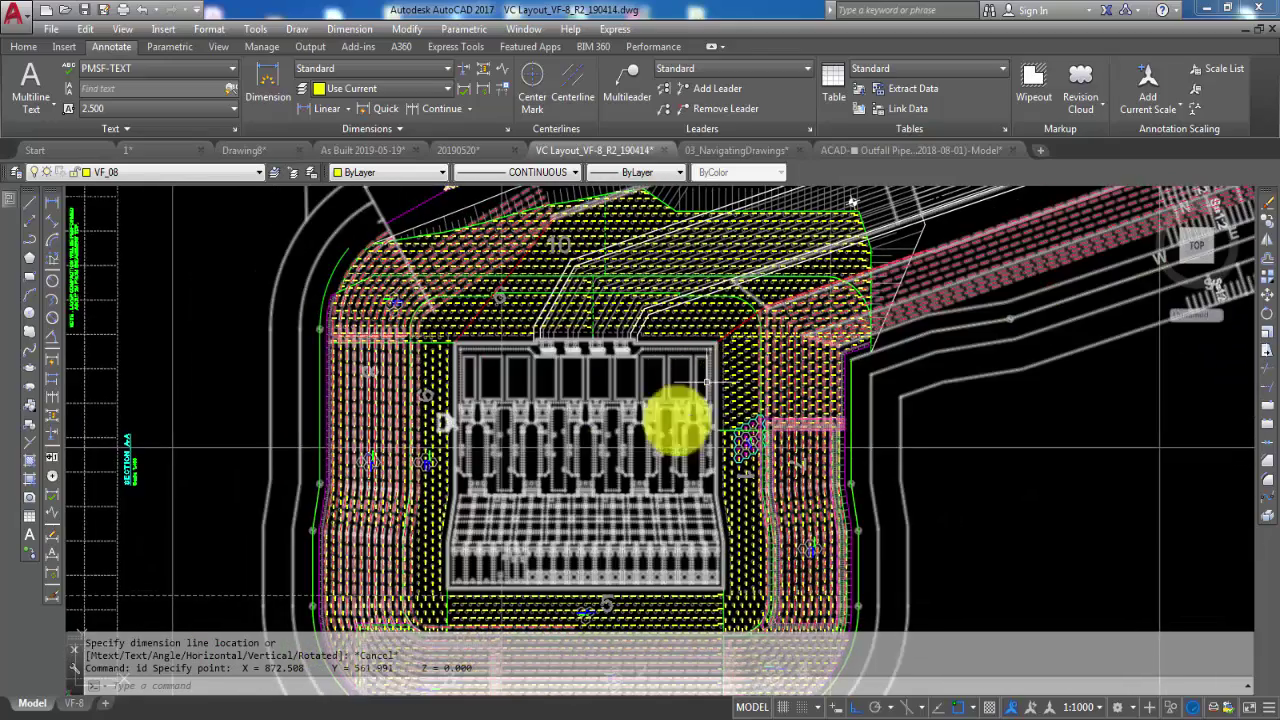
pyautogui.scroll(8, 437, 431)
pyautogui.scroll(5, 516, 417)
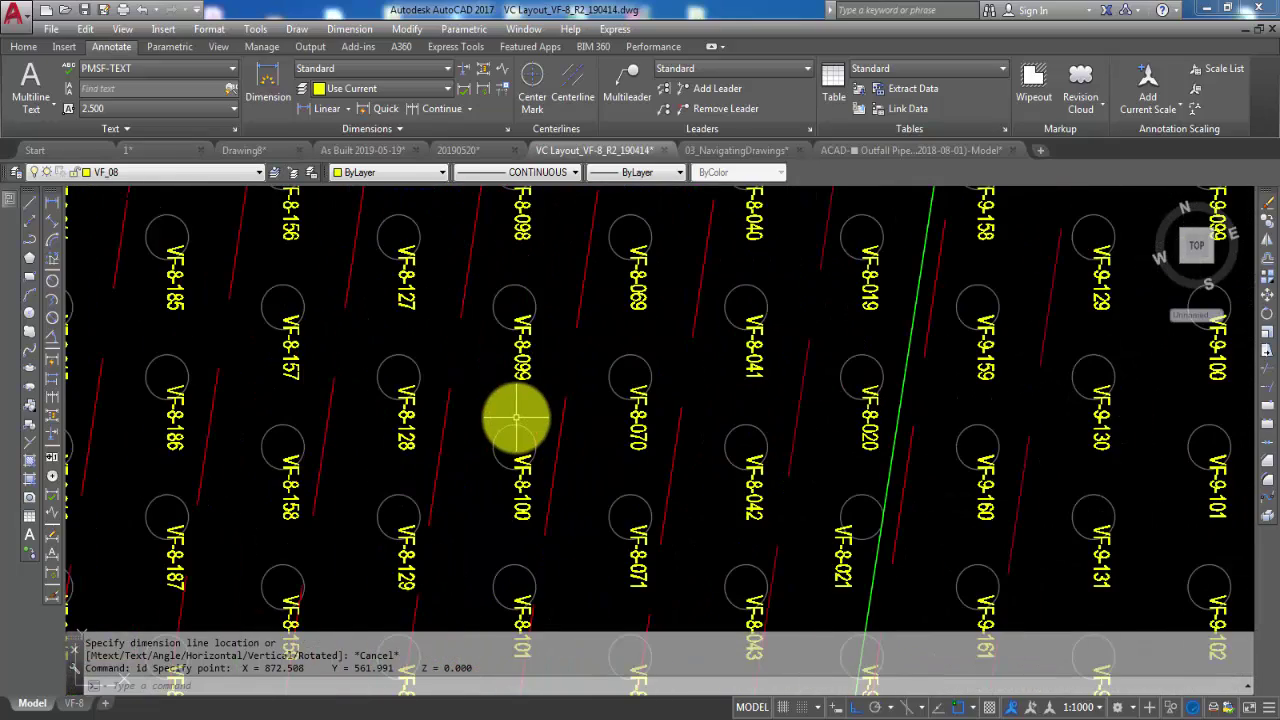
# Read a stall point's coordinates with ID: X 861.682, Y 580.741
pyautogui.write('id')
pyautogui.press('Return')
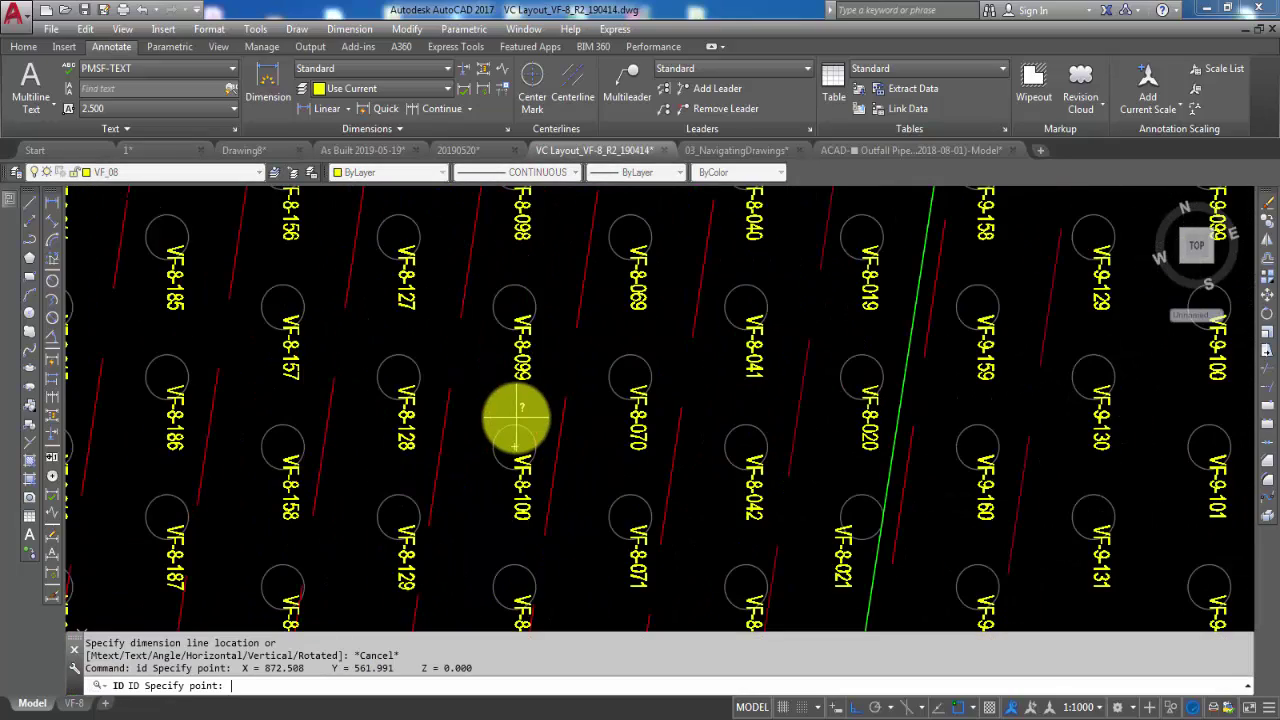
pyautogui.click(397, 378)
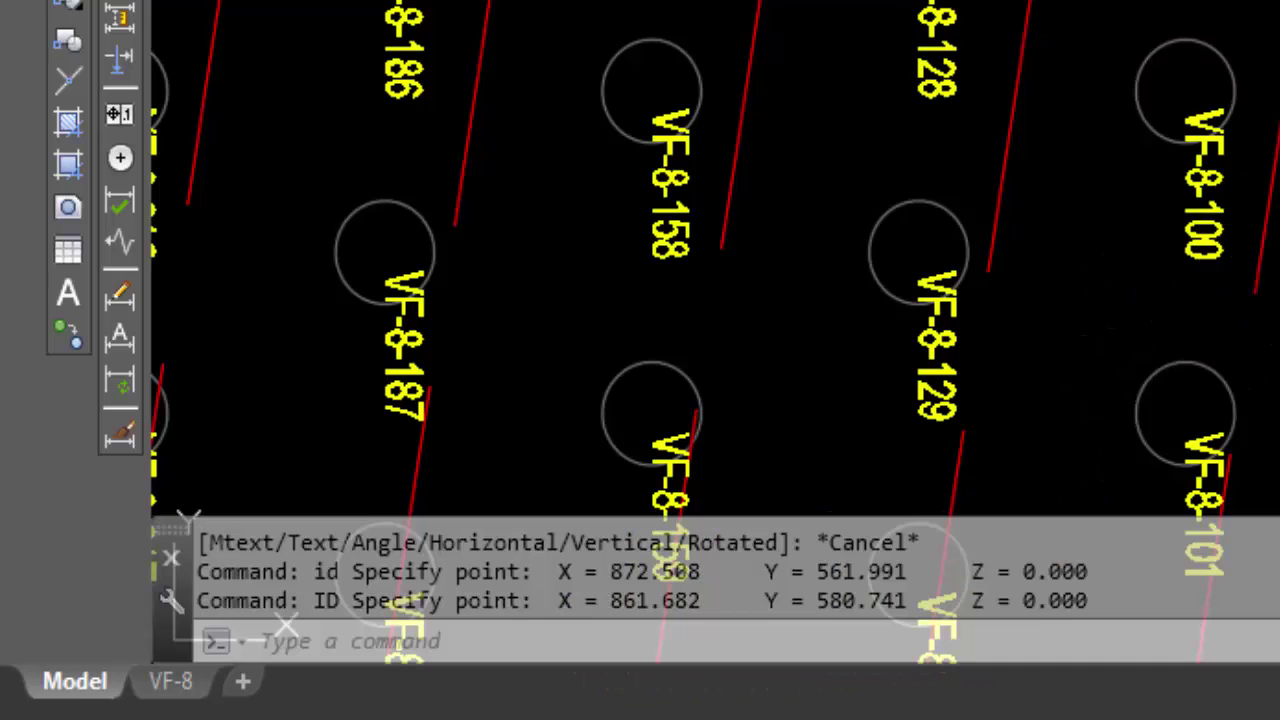
# Zoom out and pan the plan toward the grid's origin corner
pyautogui.scroll(-5, 700, 300)
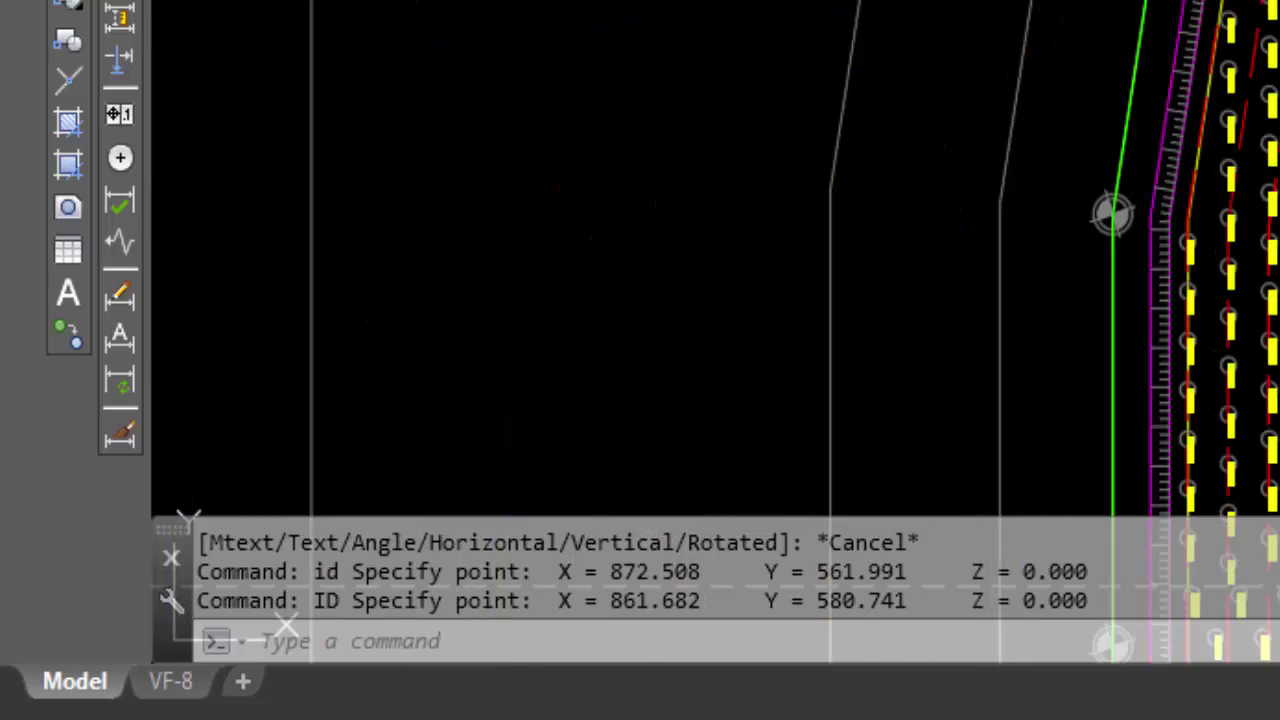
pyautogui.scroll(5, 700, 300)
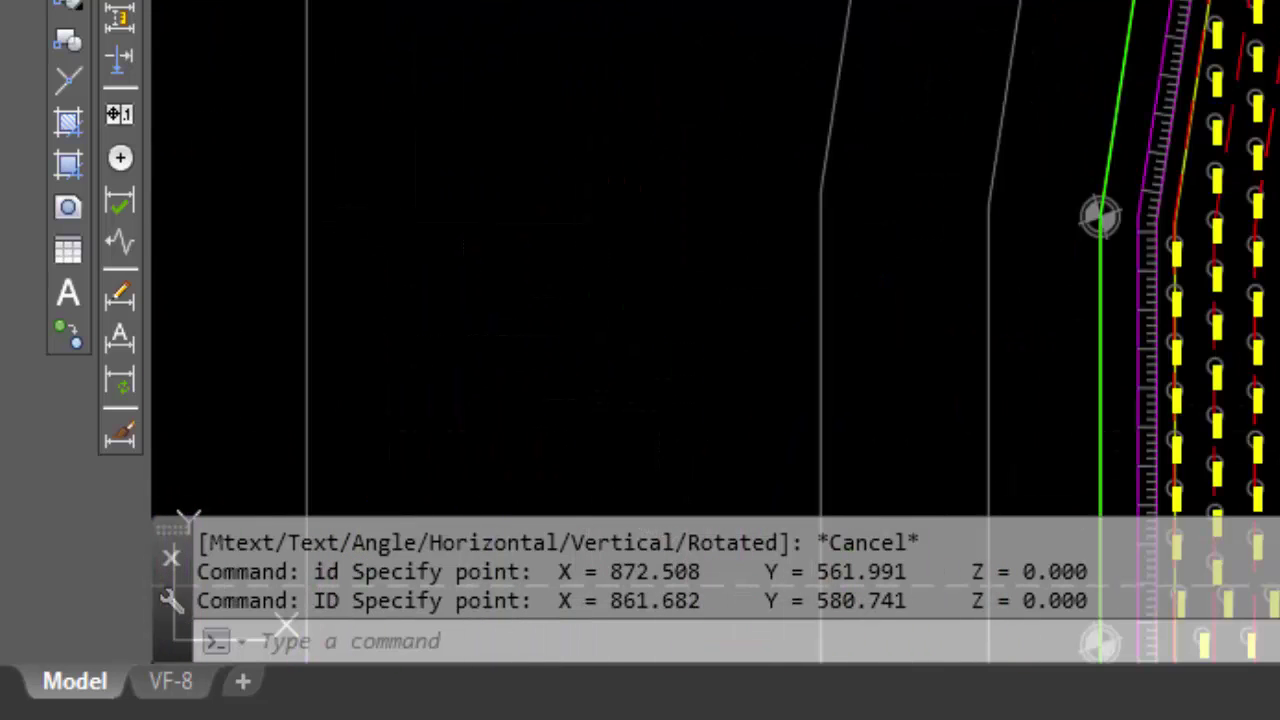
pyautogui.scroll(-3, 1100, 215)
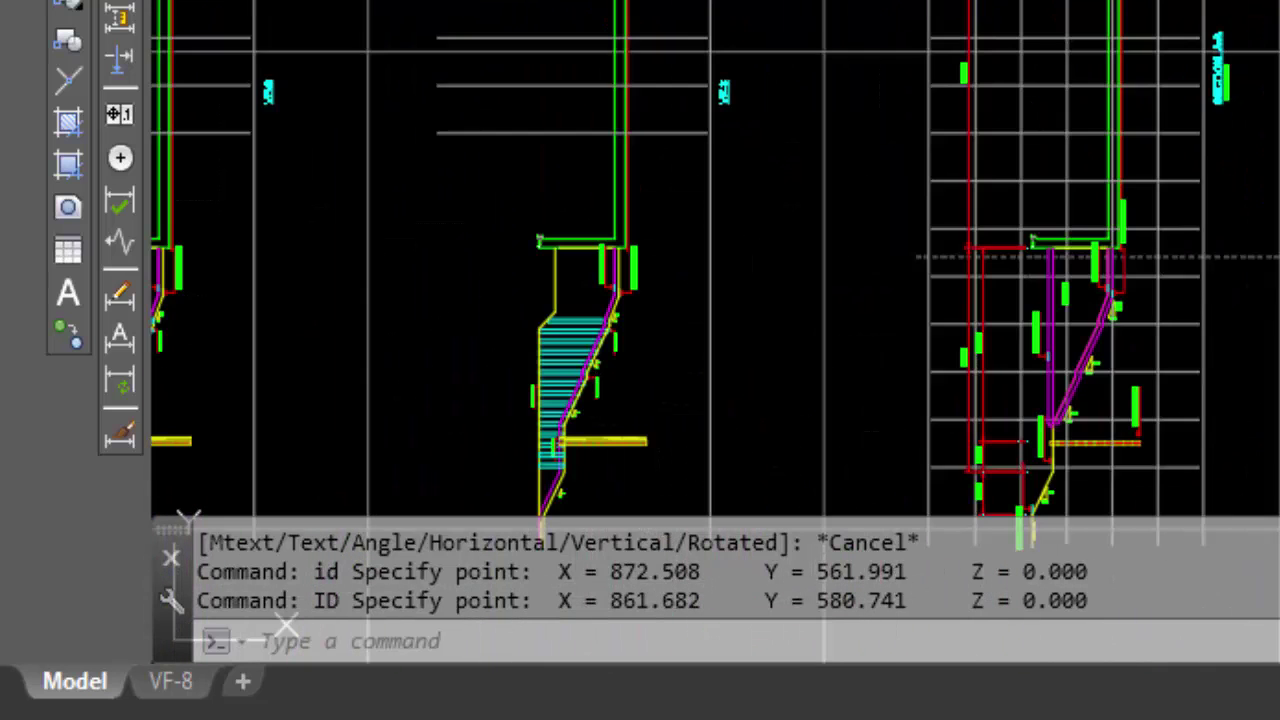
pyautogui.scroll(-3, 1100, 215)
pyautogui.scroll(-3, 1080, 300)
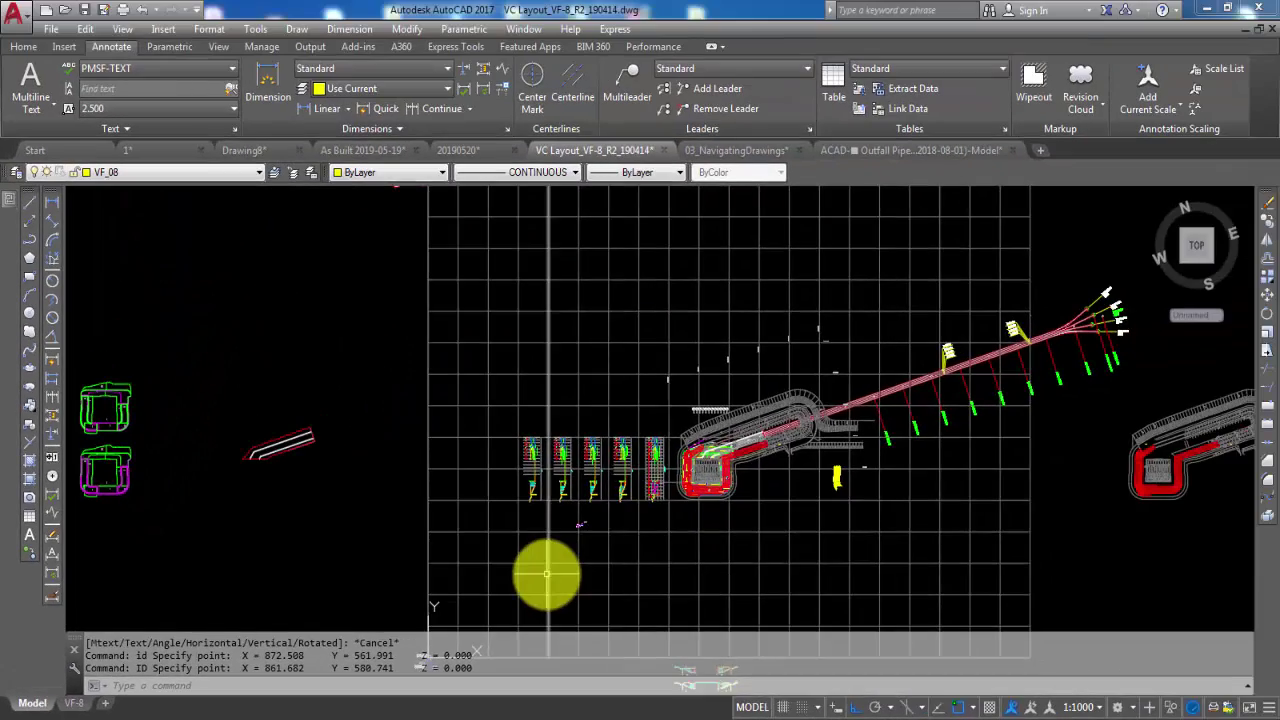
pyautogui.moveTo(551, 571); pyautogui.dragTo(634, 414, button='middle')
pyautogui.scroll(5, 515, 505)
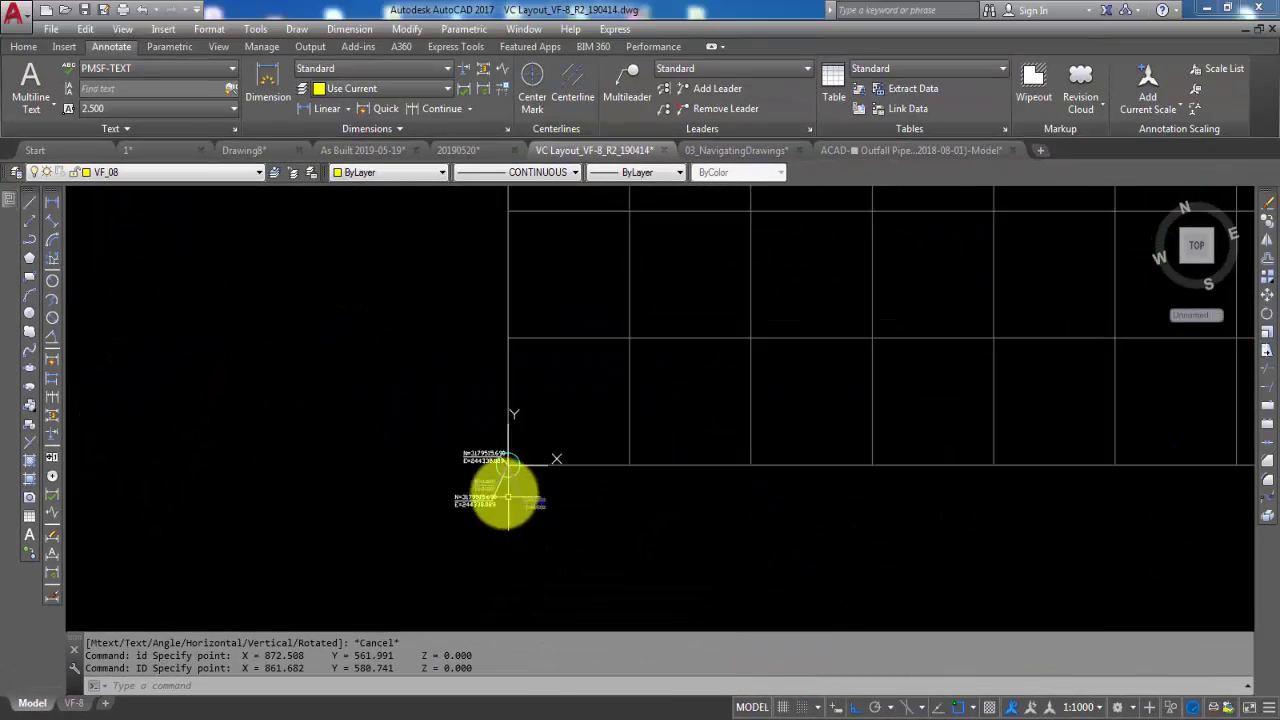
pyautogui.scroll(5, 500, 500)
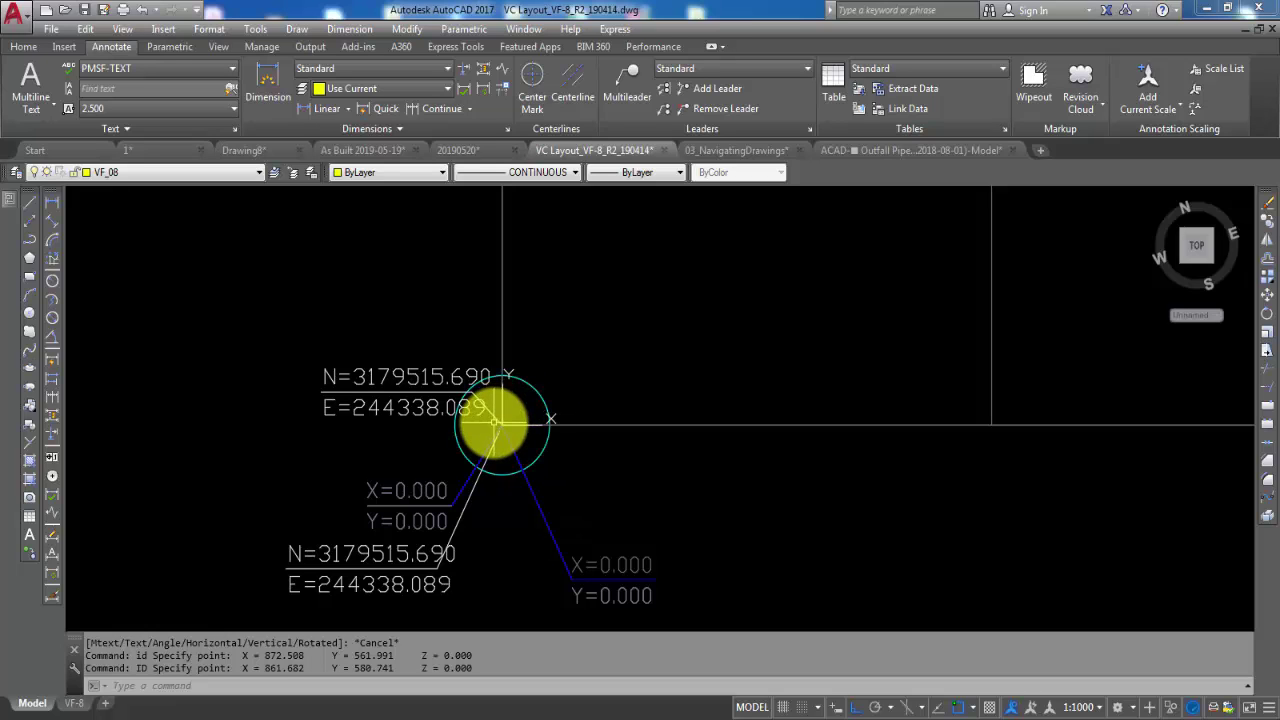
# Use ID on the grid-line origin corner, confirming X 0.000, Y 0.000, Z 0.000
pyautogui.write('id')
pyautogui.press('Return')
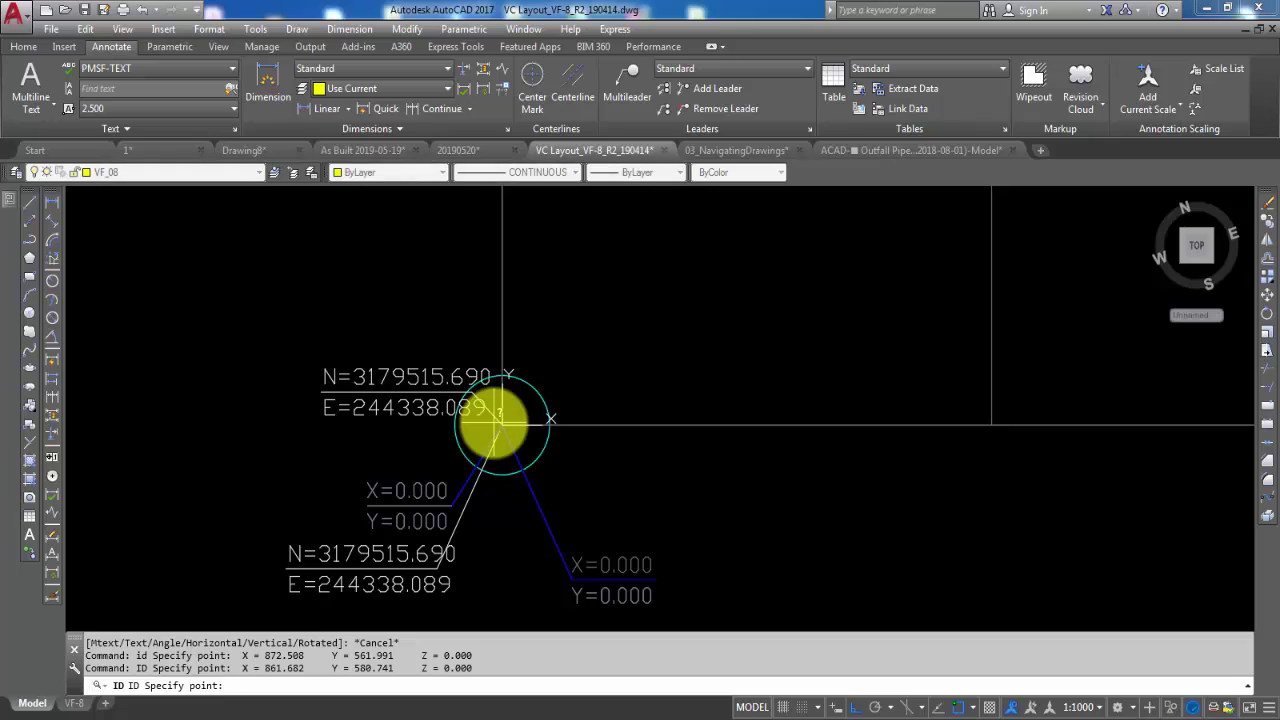
pyautogui.click(499, 422)
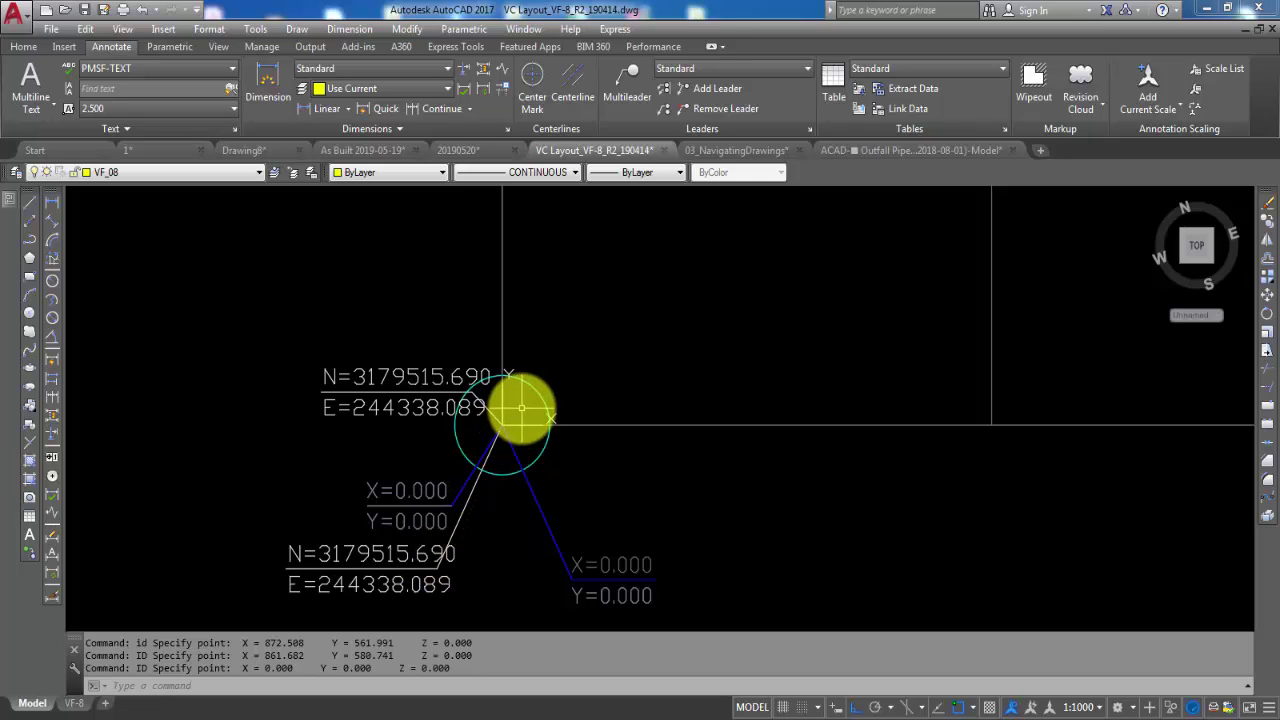
# Run UCS and accept the <World> default to return to the WCS
pyautogui.click(245, 689)
pyautogui.write('u')
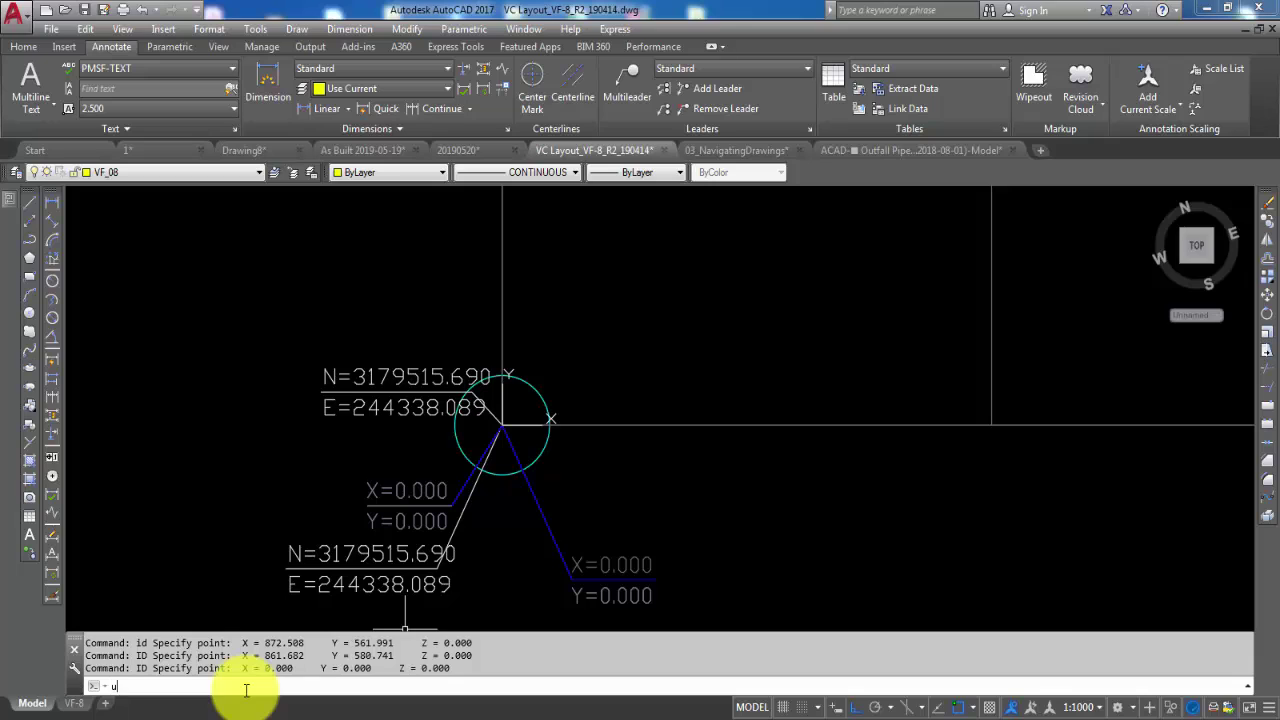
pyautogui.write('cs')
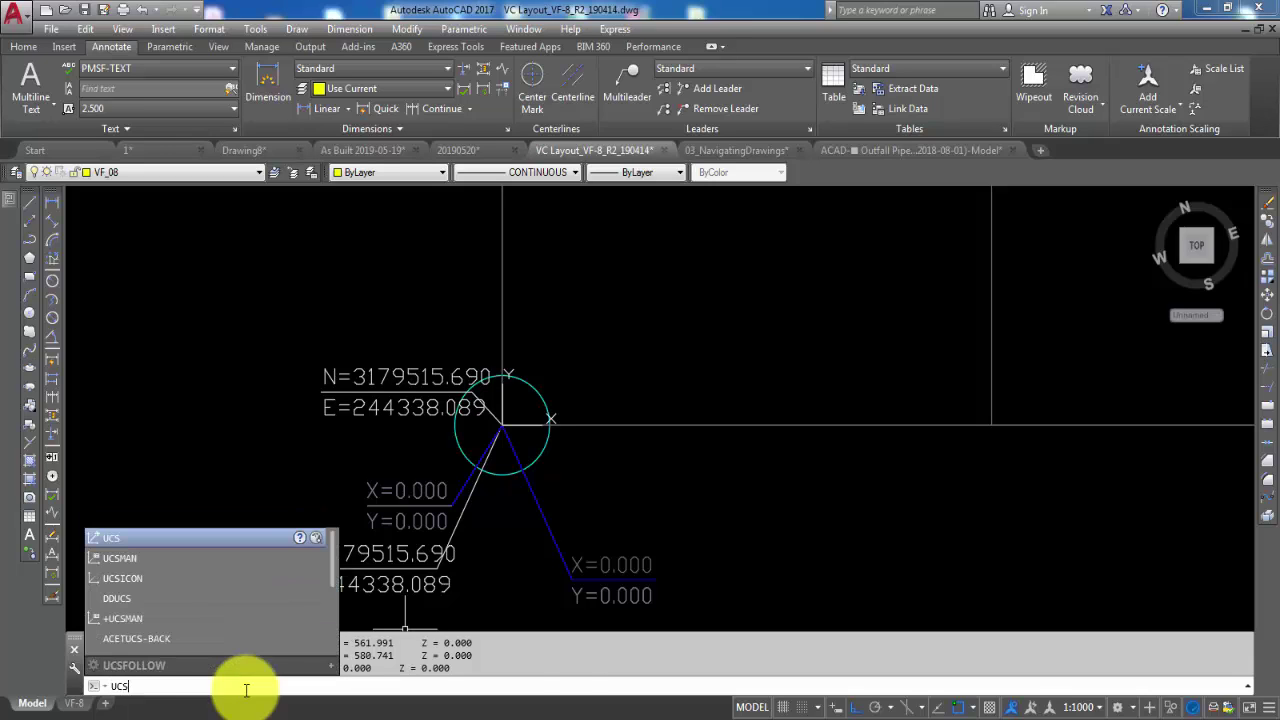
pyautogui.press('Return')
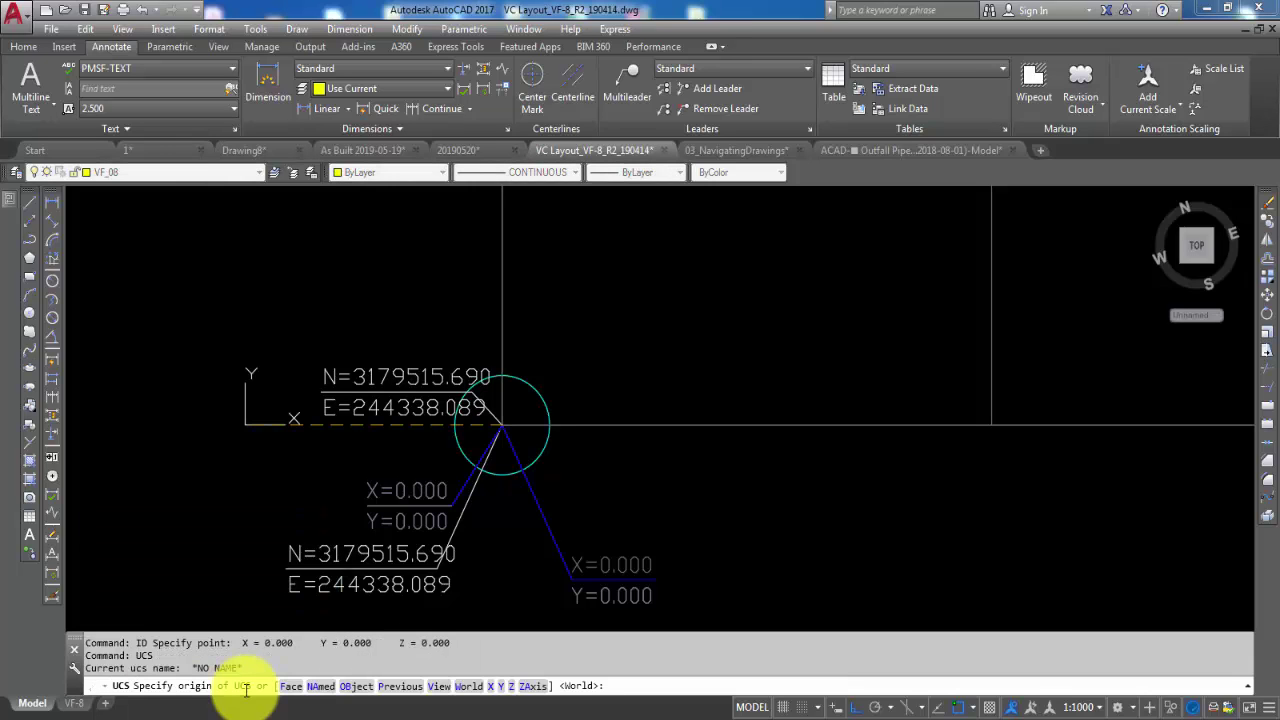
pyautogui.press('Return')
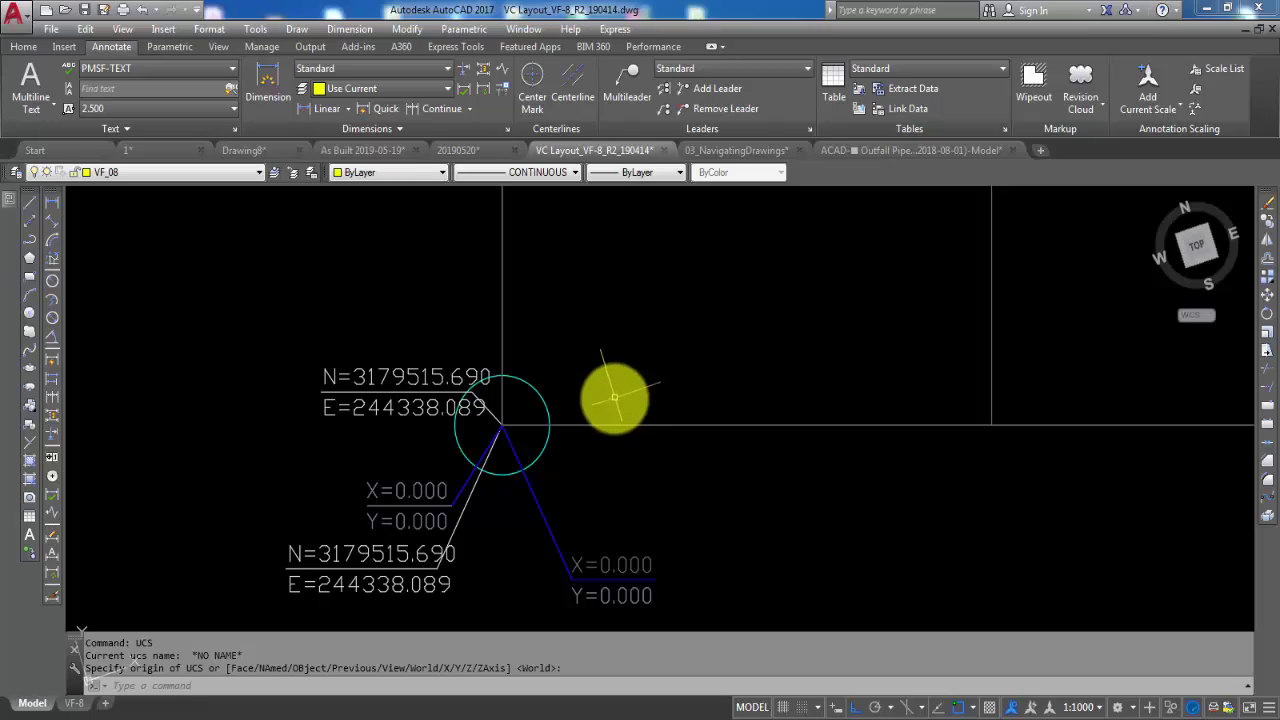
# Read the VF-8-077 circle centre with ID in WCS: X 245335.763, Y 3179783.767
pyautogui.scroll(-3, 551, 429)
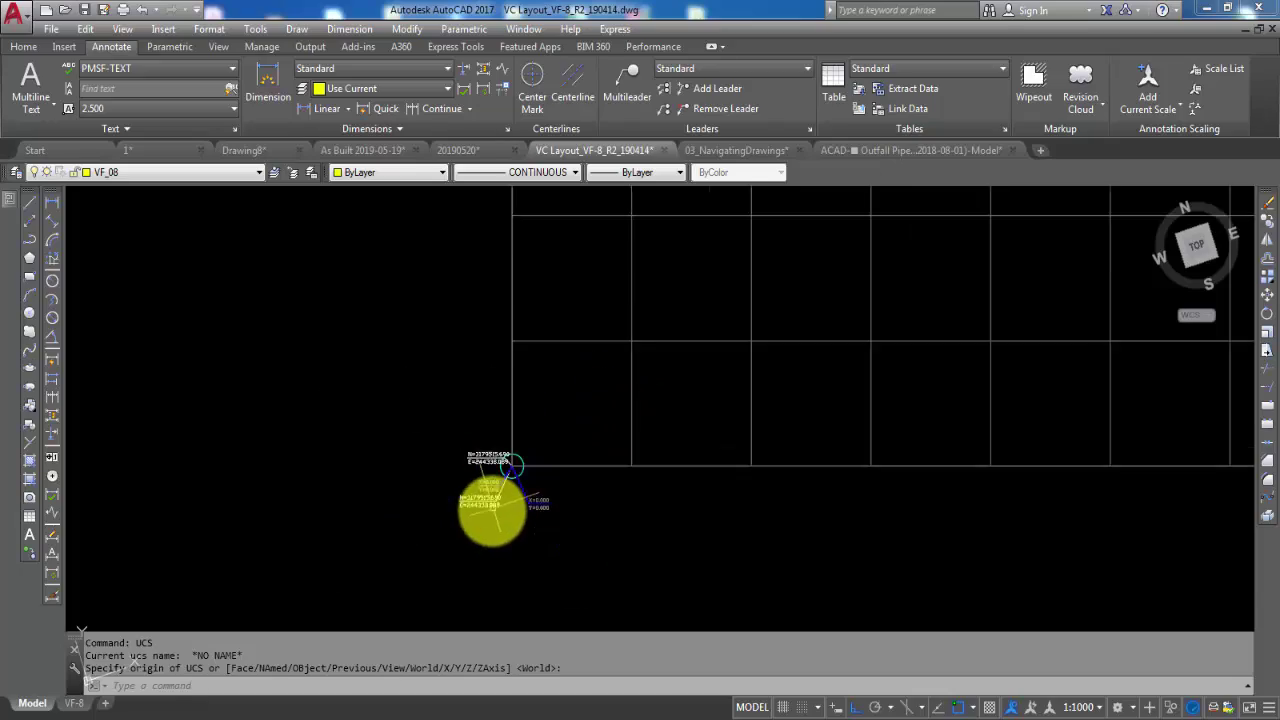
pyautogui.scroll(-2, 540, 503)
pyautogui.scroll(-1, 600, 503)
pyautogui.scroll(3, 622, 503)
pyautogui.scroll(3, 609, 423)
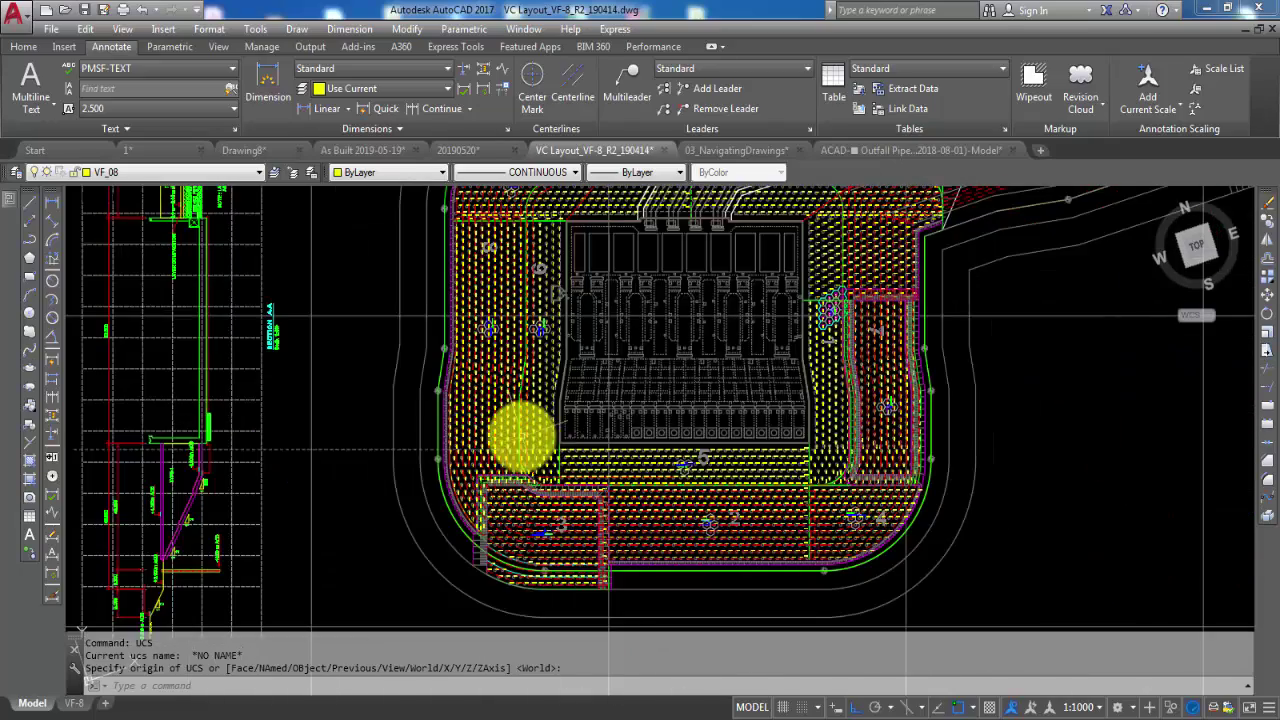
pyautogui.scroll(2, 520, 434)
pyautogui.scroll(1, 509, 429)
pyautogui.scroll(3, 505, 420)
pyautogui.scroll(2, 530, 398)
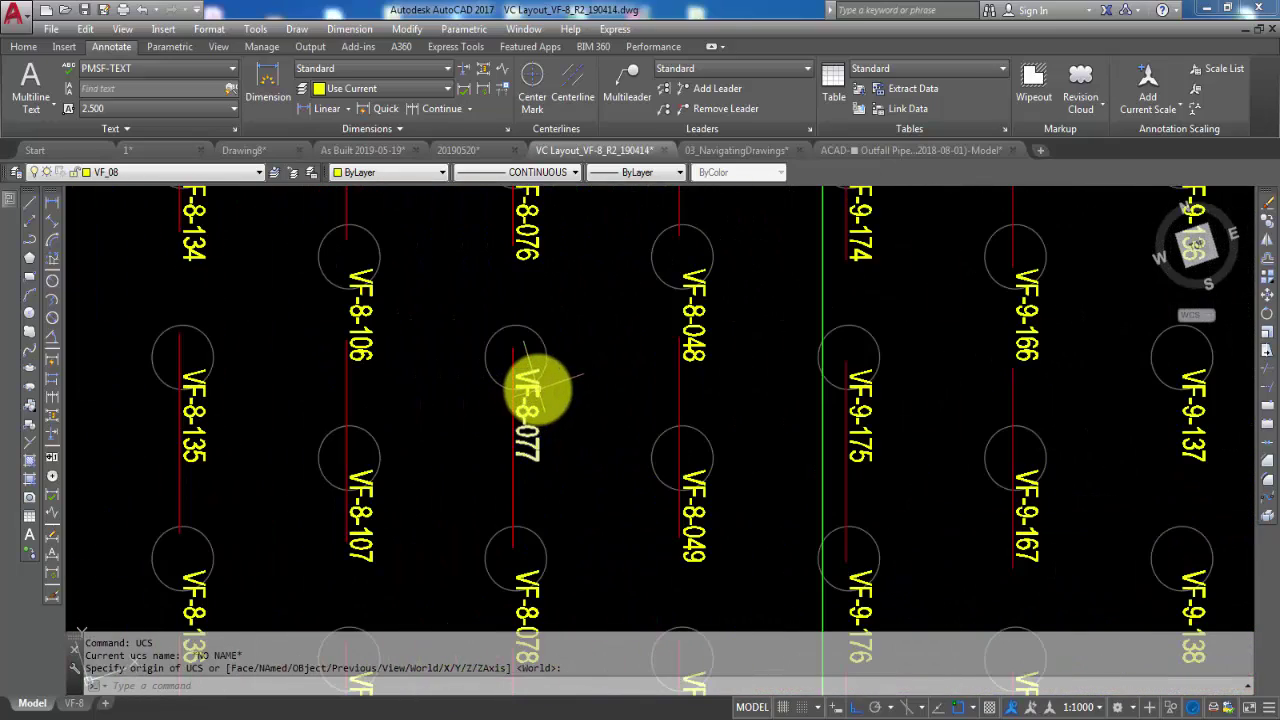
pyautogui.write('id')
pyautogui.press('Return')
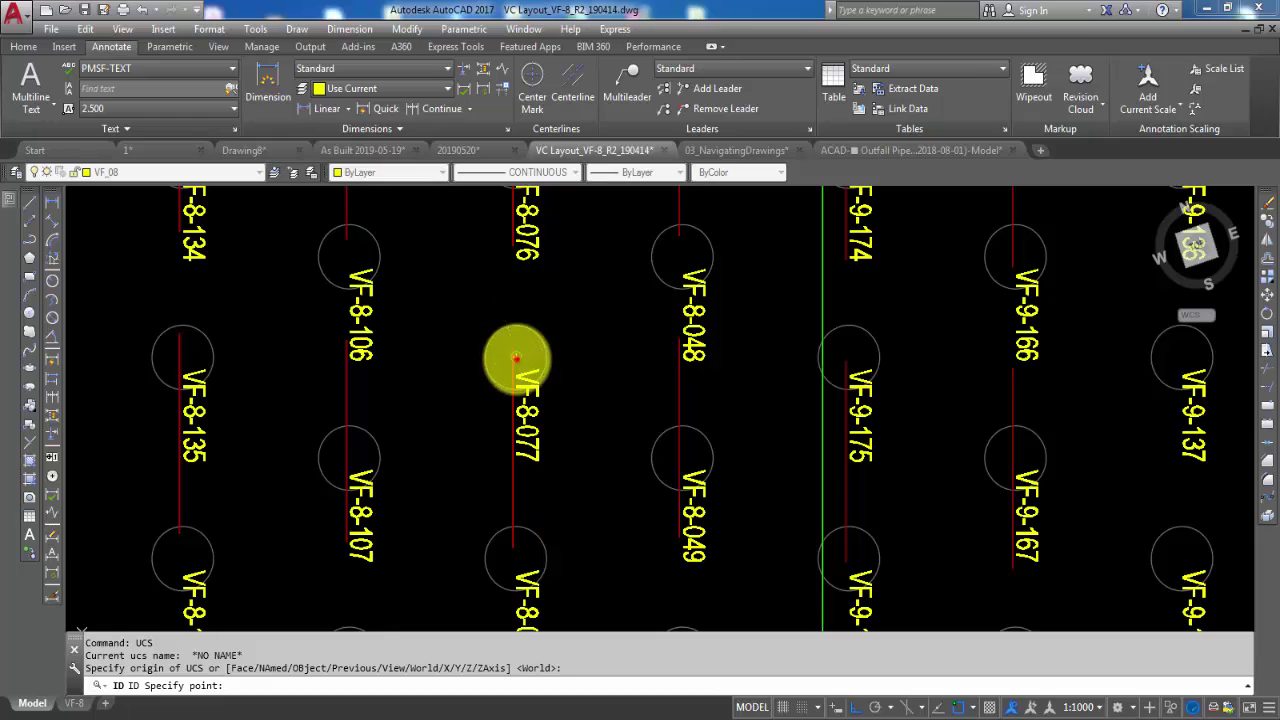
pyautogui.click(515, 357)
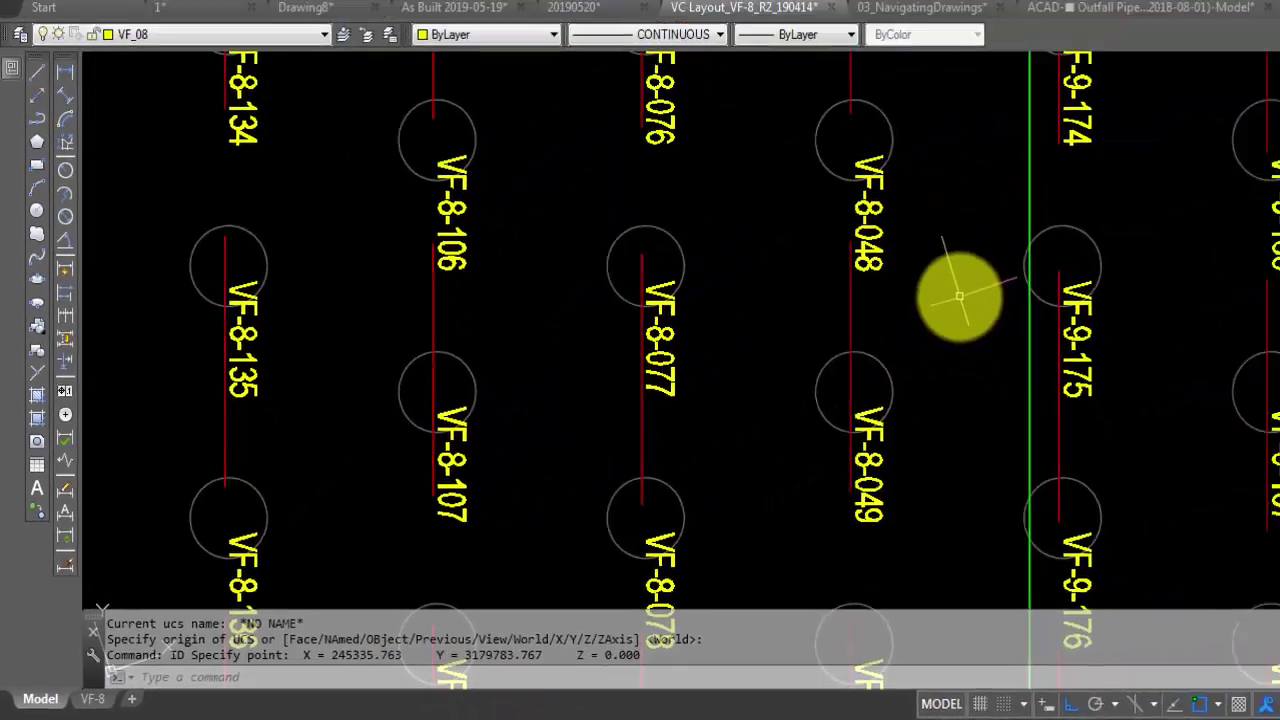
# Zoom in on the building corner to inspect its N/E and X/Y coordinate labels
pyautogui.scroll(-3, 765, 388)
pyautogui.scroll(-3, 765, 388)
pyautogui.scroll(-3, 765, 388)
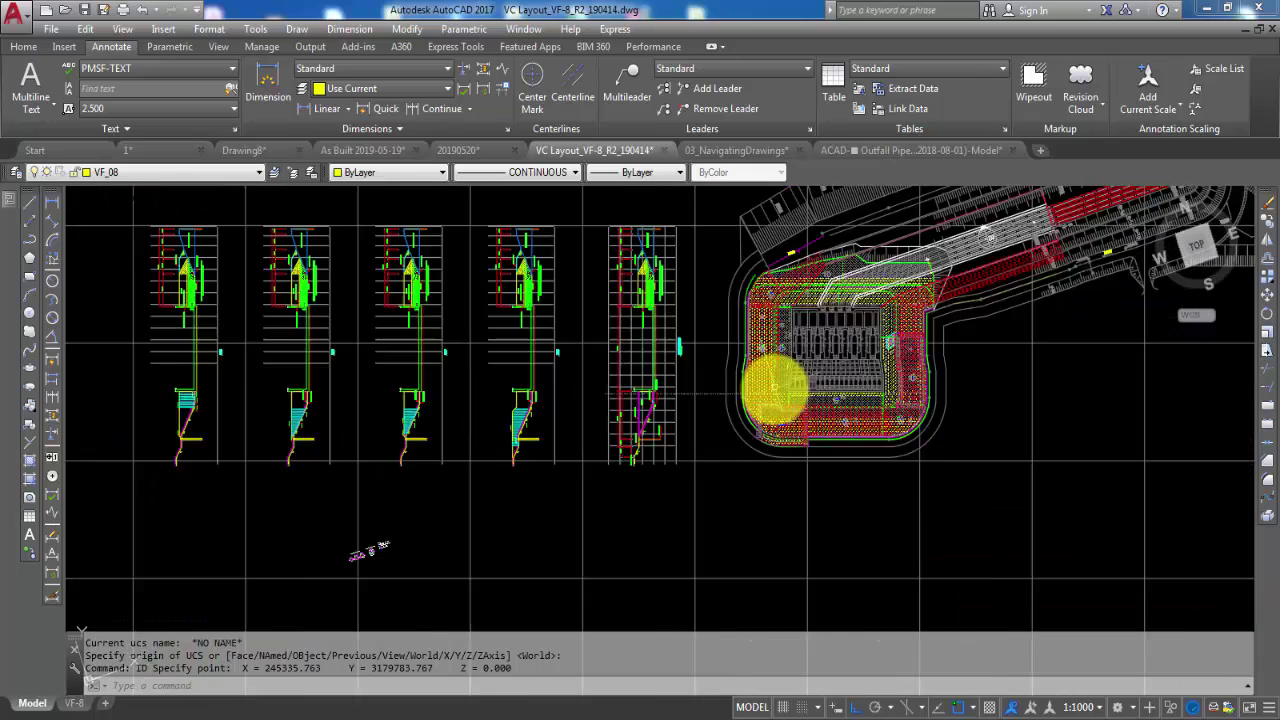
pyautogui.scroll(-2, 765, 388)
pyautogui.scroll(-4, 765, 388)
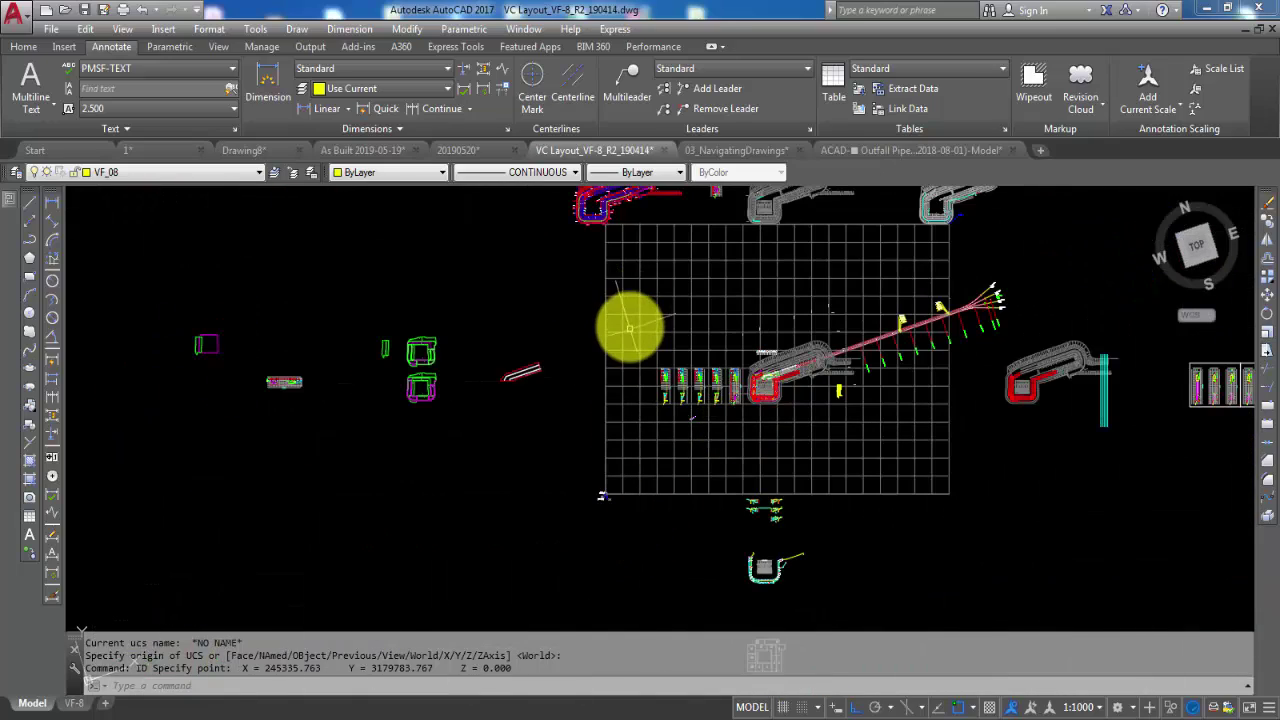
pyautogui.scroll(5, 609, 475)
pyautogui.scroll(2, 607, 460)
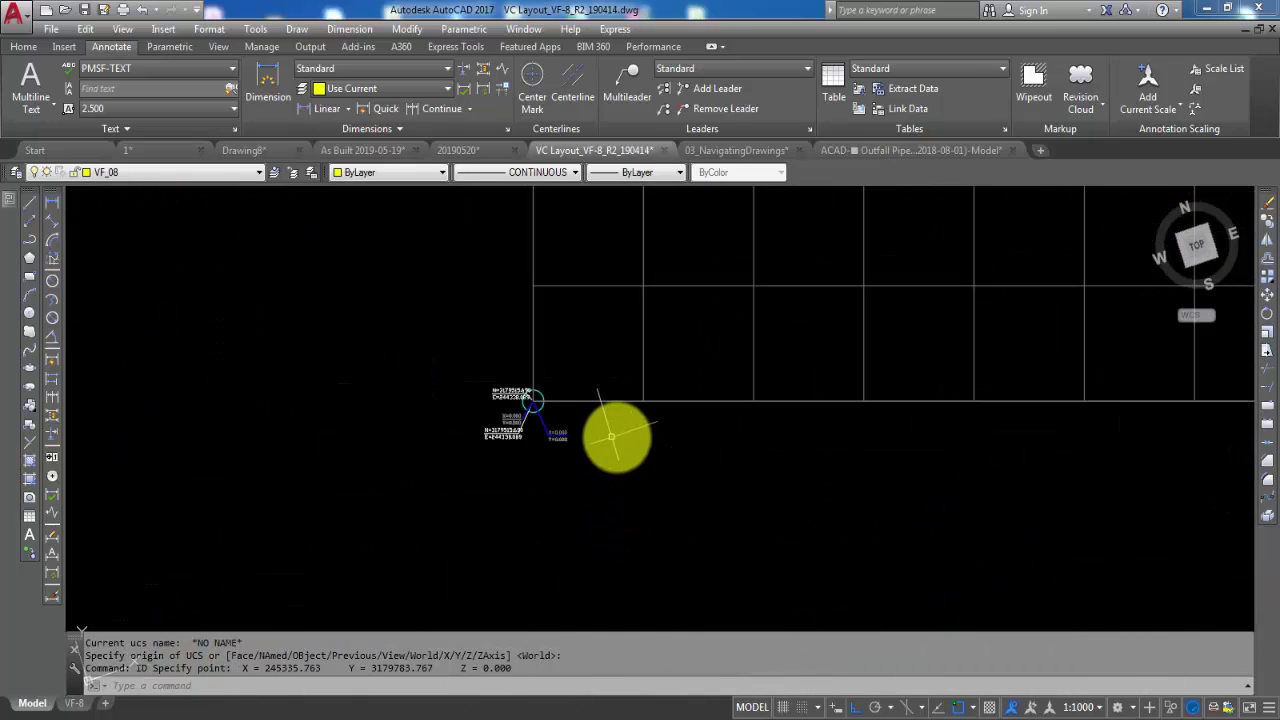
pyautogui.scroll(-3, 595, 470)
pyautogui.scroll(-3, 582, 440)
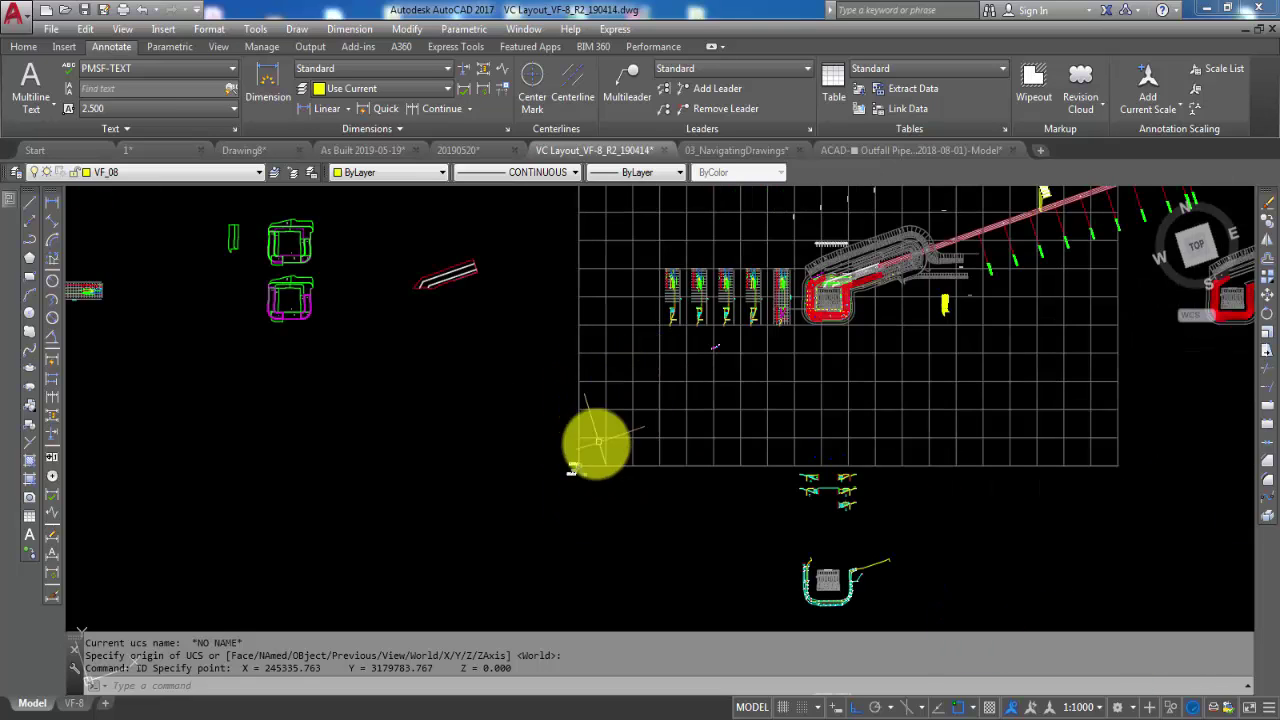
pyautogui.scroll(7, 570, 470)
pyautogui.scroll(1, 568, 405)
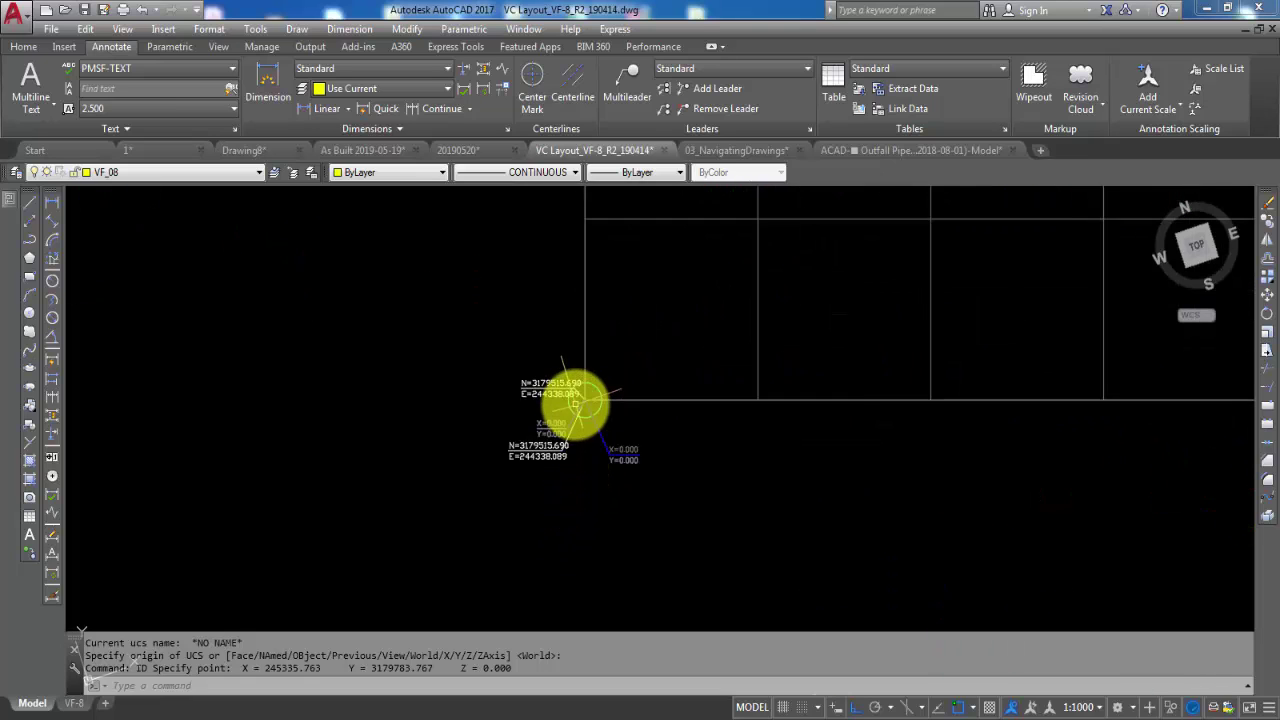
pyautogui.scroll(1, 585, 395)
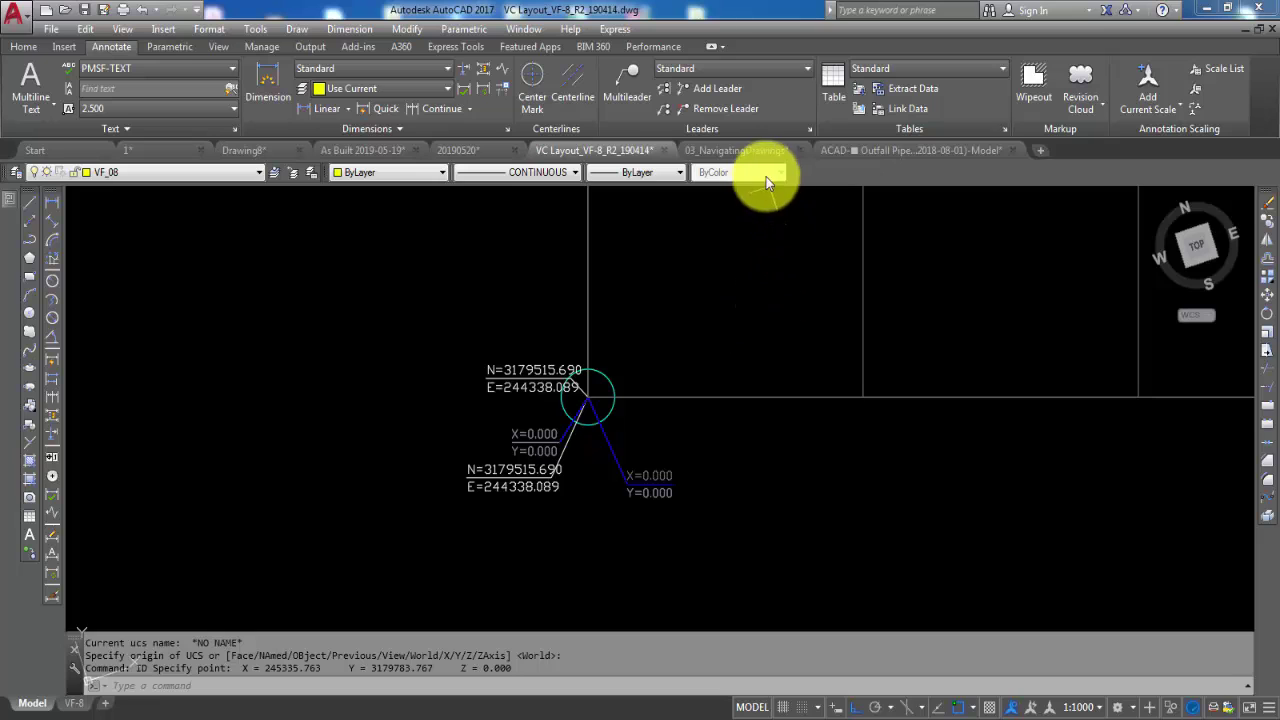
# Switch to the 03_NavigatingDrawings drawing and zoom toward the origin corner
pyautogui.click(748, 149)
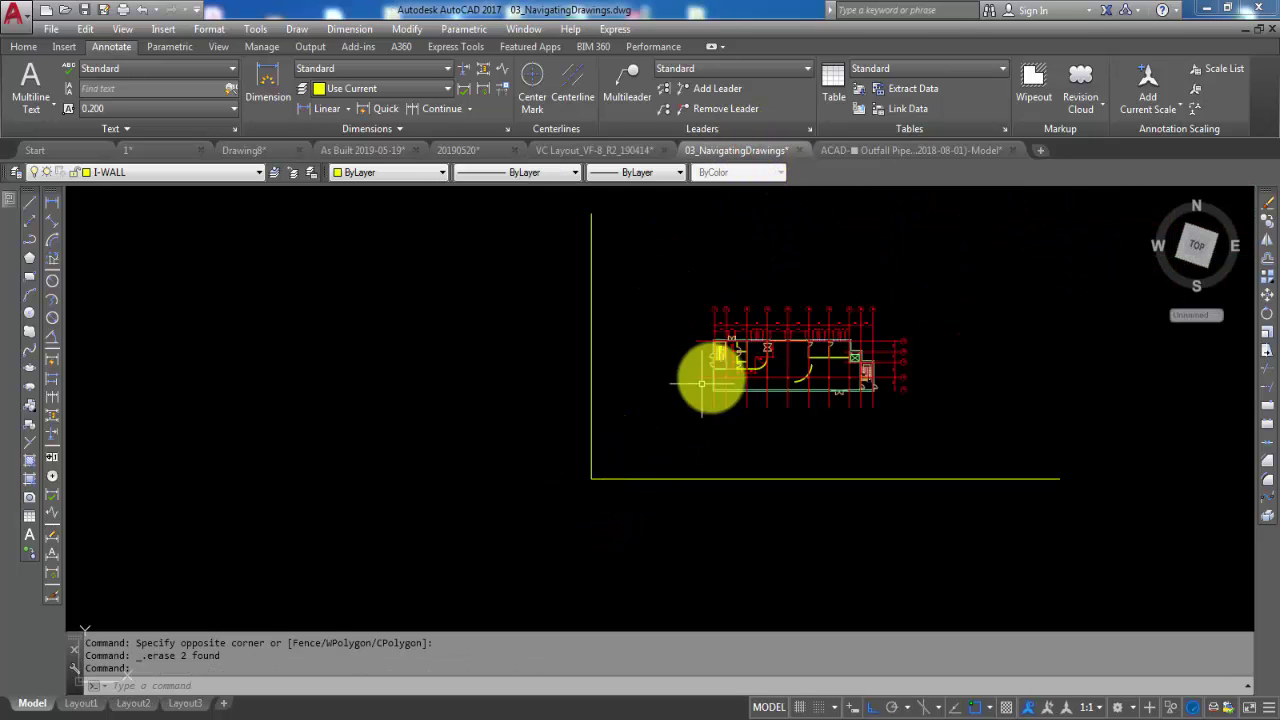
pyautogui.scroll(3, 720, 390)
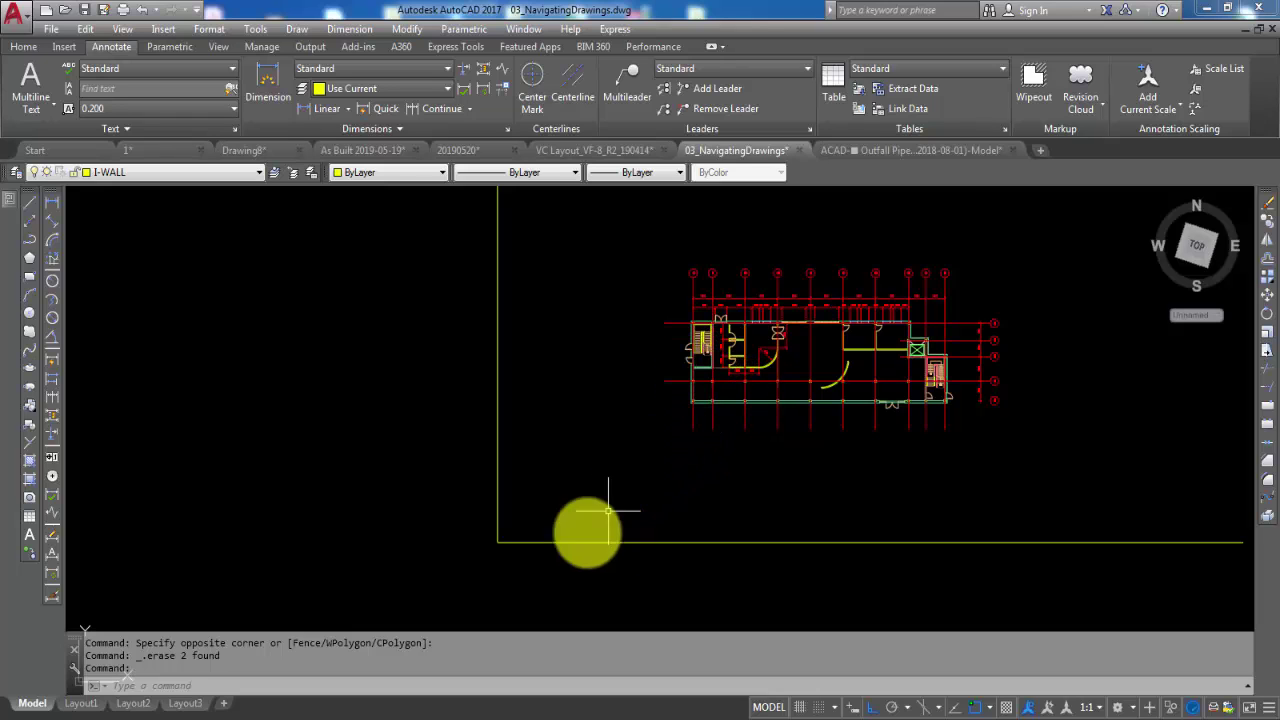
pyautogui.scroll(3, 477, 529)
pyautogui.scroll(1, 520, 563)
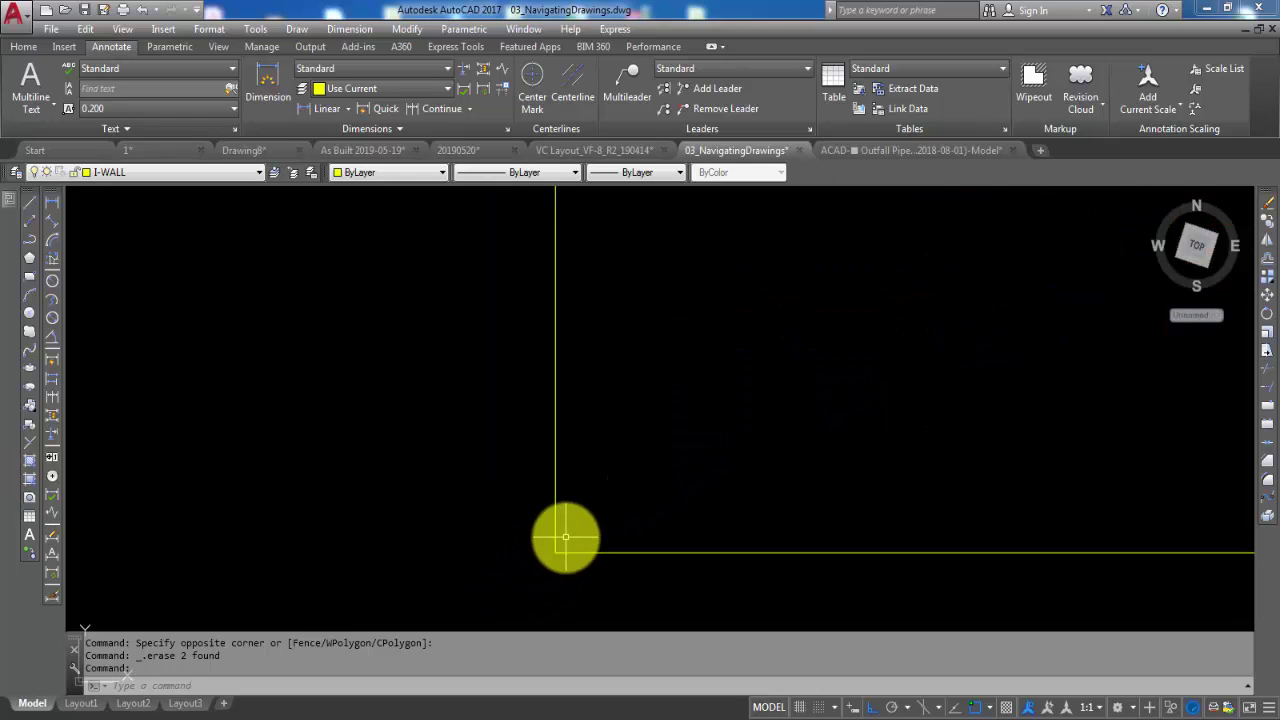
# Label the border origin corner with an E 0.000 / N 0.000 coordinate leader
pyautogui.write('id')
pyautogui.press('Return')
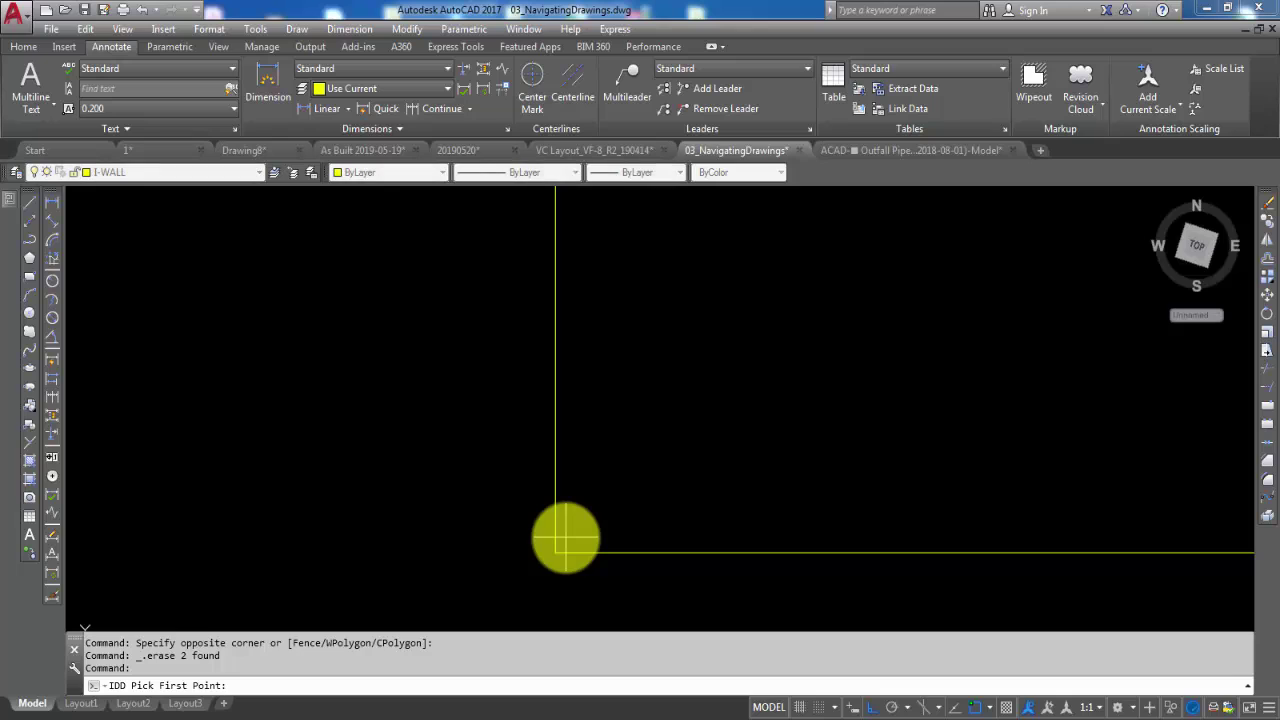
pyautogui.click(554, 552)
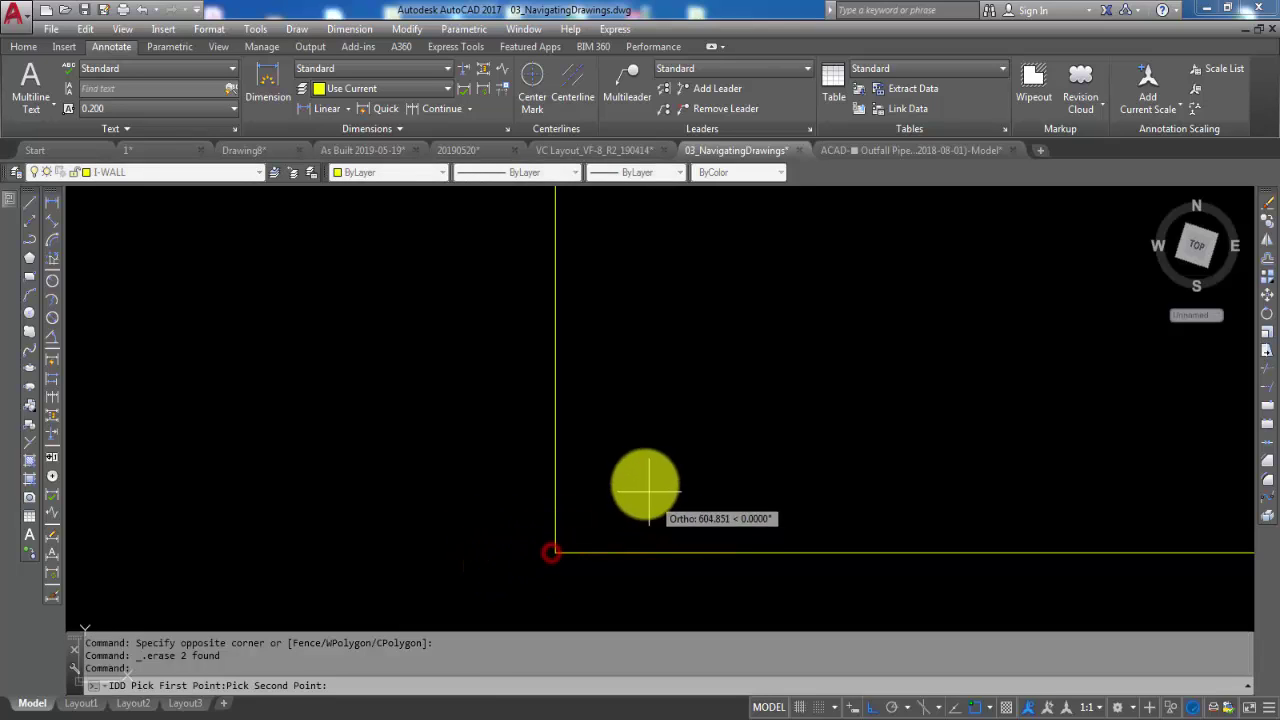
pyautogui.press('F8')
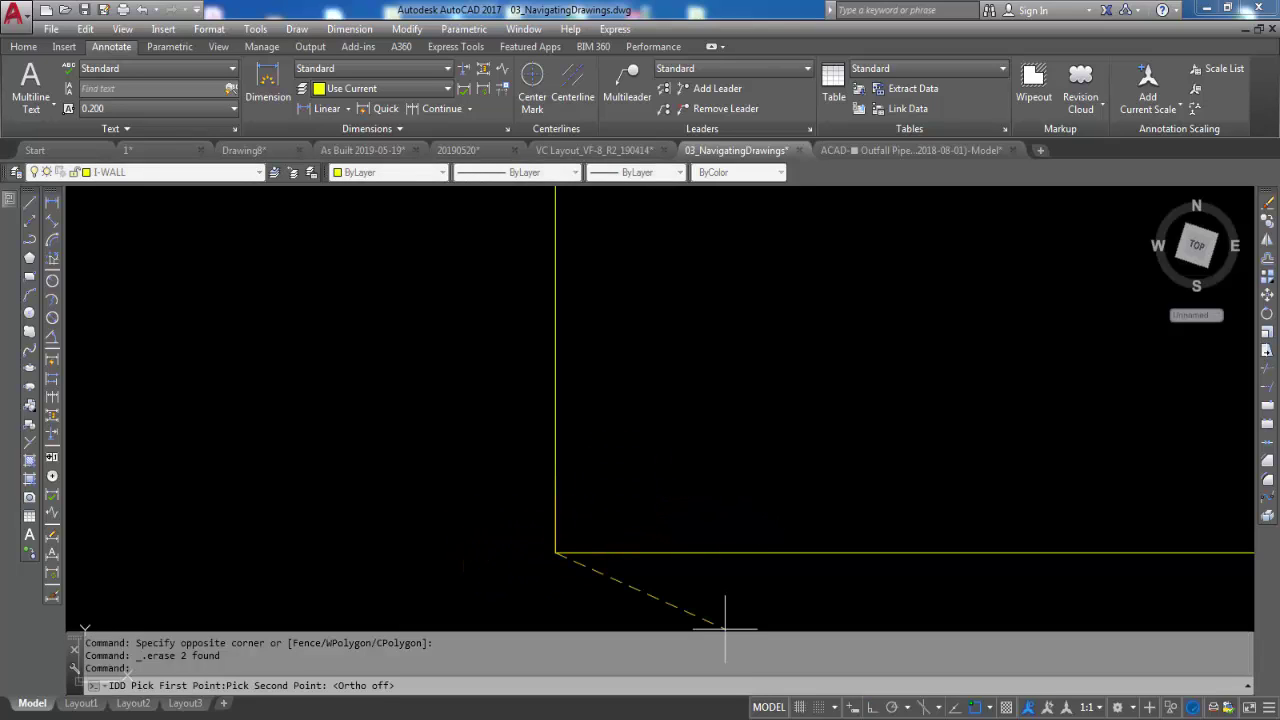
pyautogui.click(632, 446)
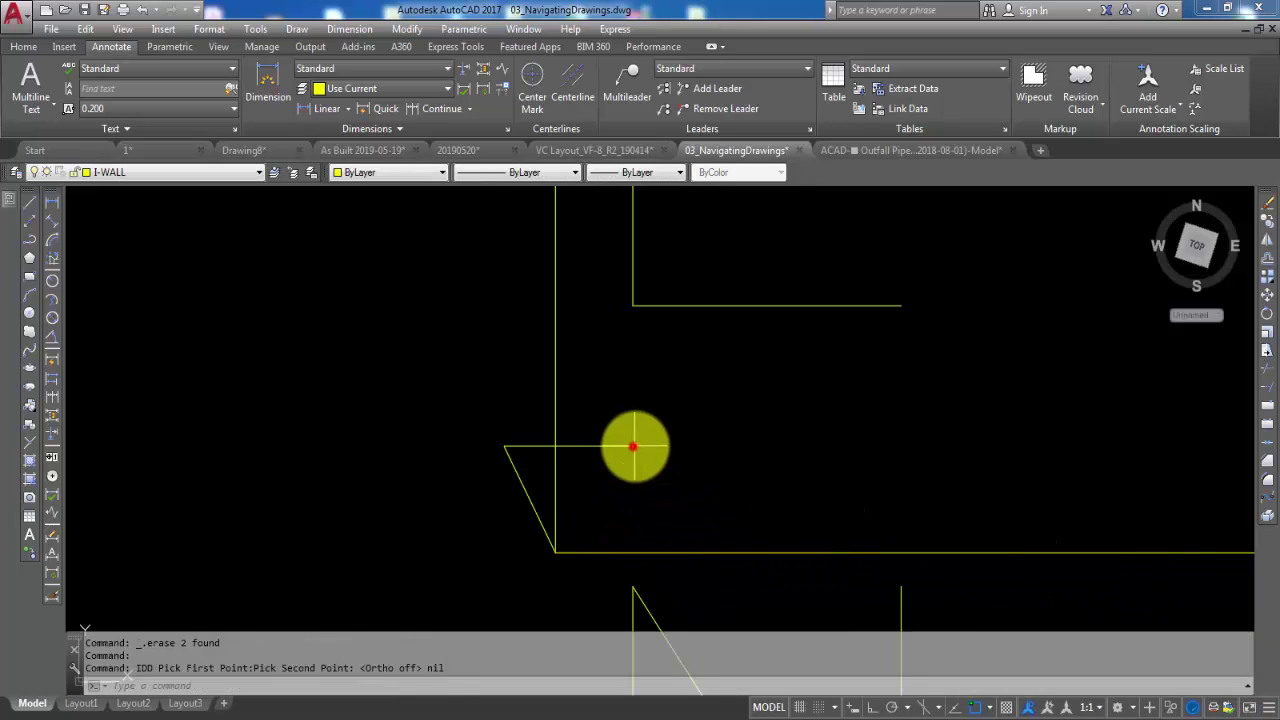
# Grip-stretch the E/N label so it sits below and right of the corner
pyautogui.scroll(5, 691, 432)
pyautogui.click(884, 426)
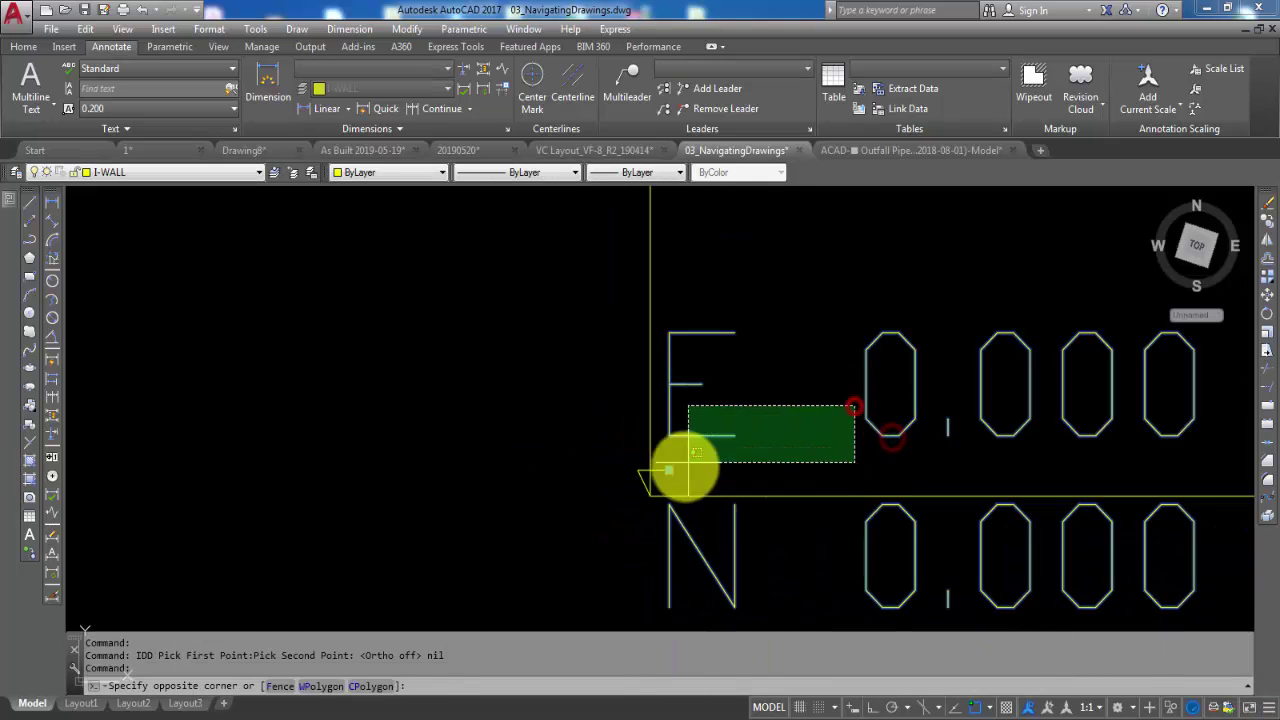
pyautogui.click(788, 444)
pyautogui.click(669, 471)
pyautogui.scroll(-5, 803, 386)
pyautogui.click(771, 407)
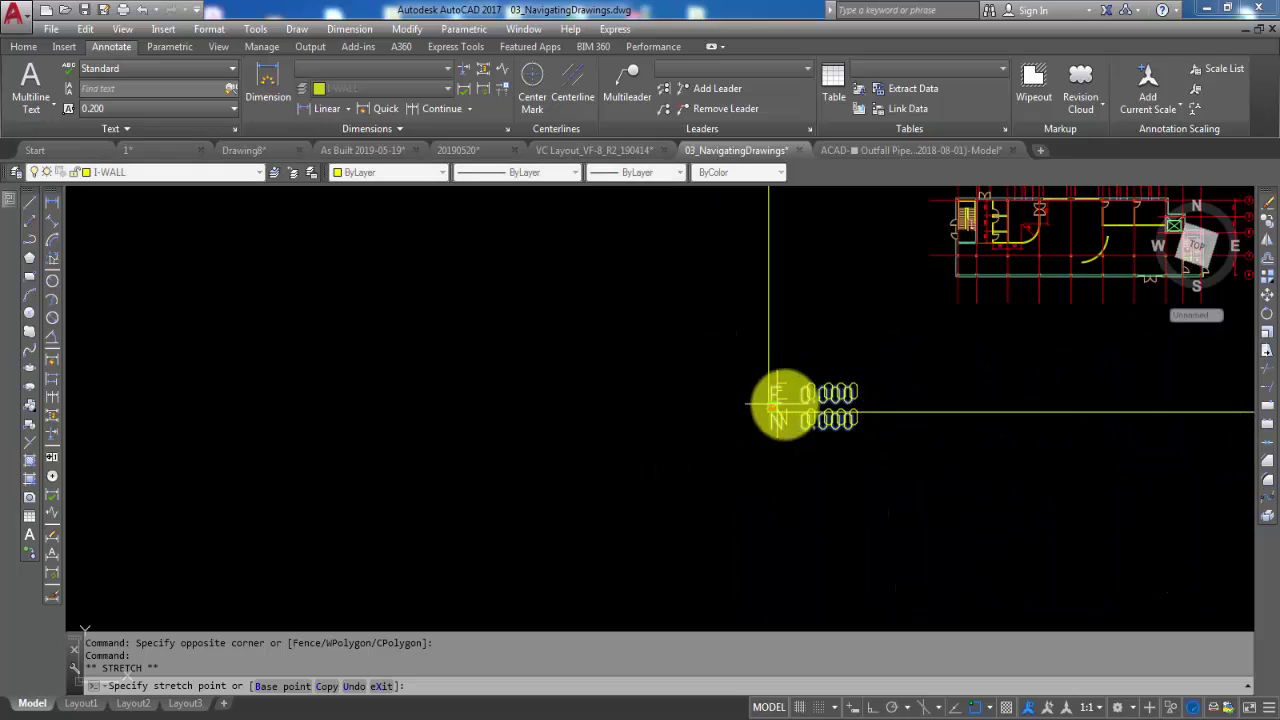
pyautogui.scroll(2, 803, 497)
pyautogui.scroll(2, 820, 491)
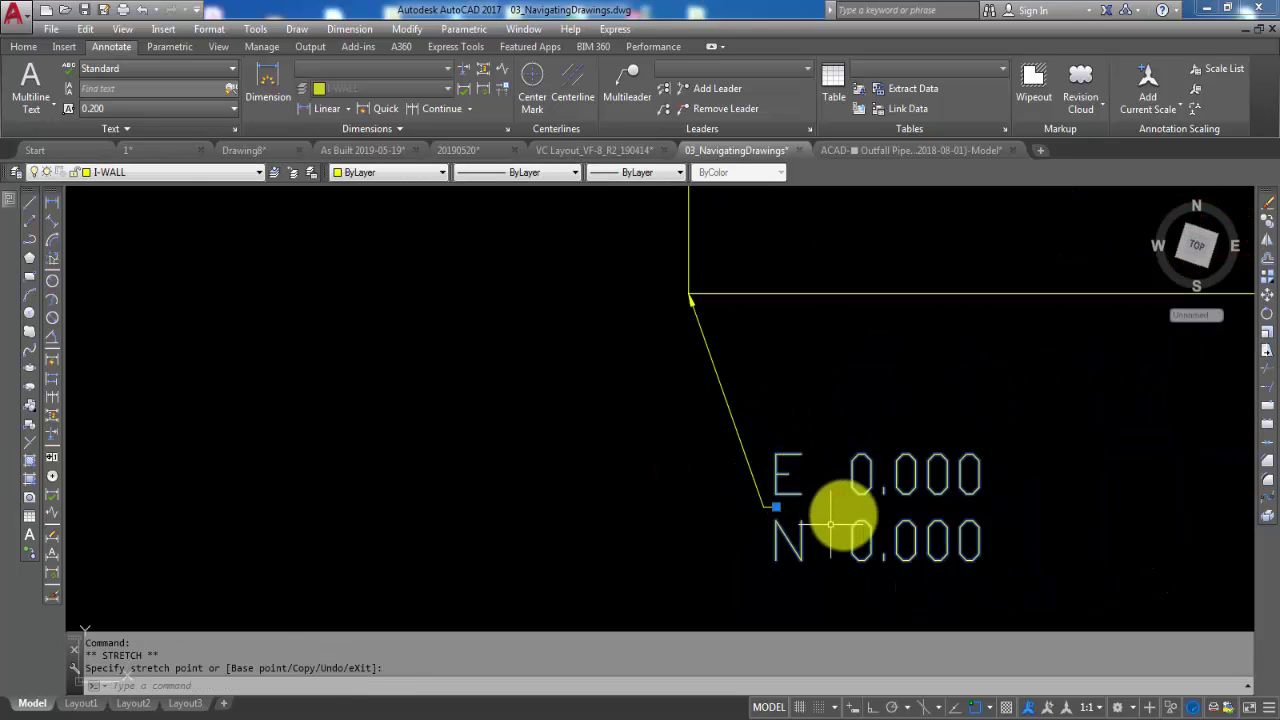
pyautogui.scroll(-5, 770, 514)
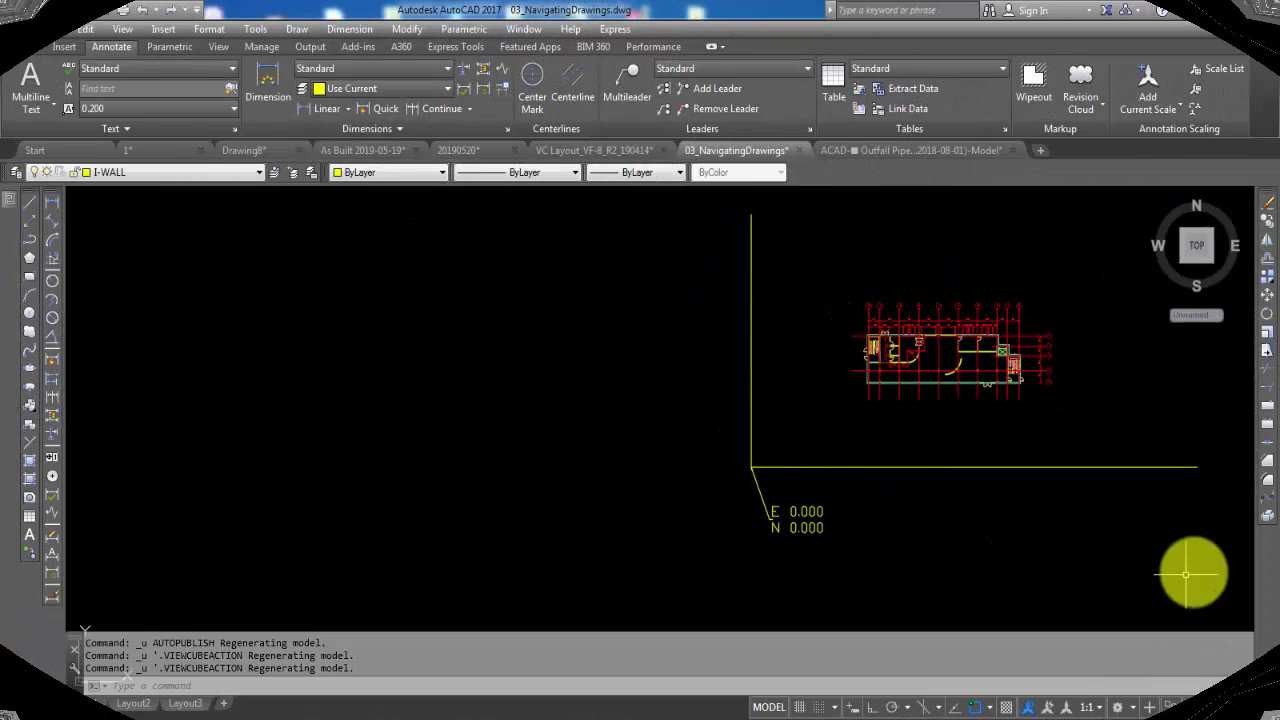
pyautogui.moveTo(1196, 245)
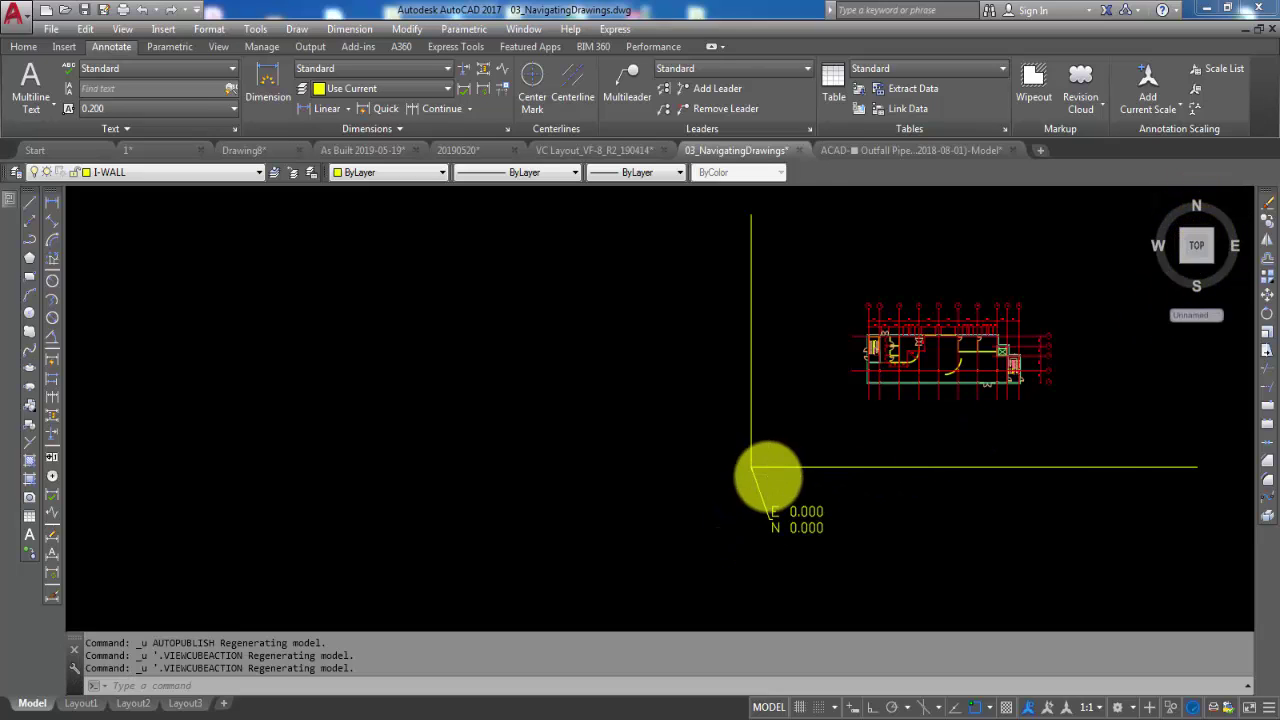
pyautogui.scroll(2, 735, 472)
pyautogui.moveTo(743, 484); pyautogui.dragTo(760, 580, button='middle')
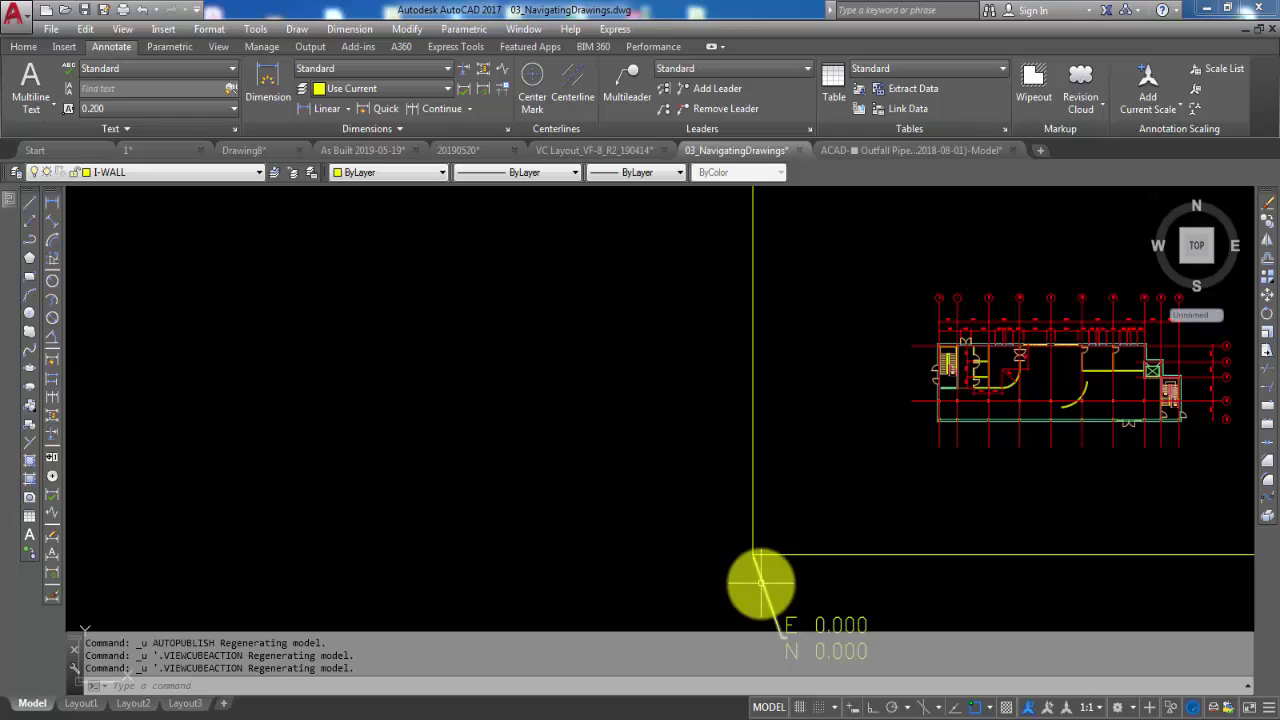
# Test IDD on the vertical border, placing an E 0.000 N 64805.138 label
pyautogui.write('idd')
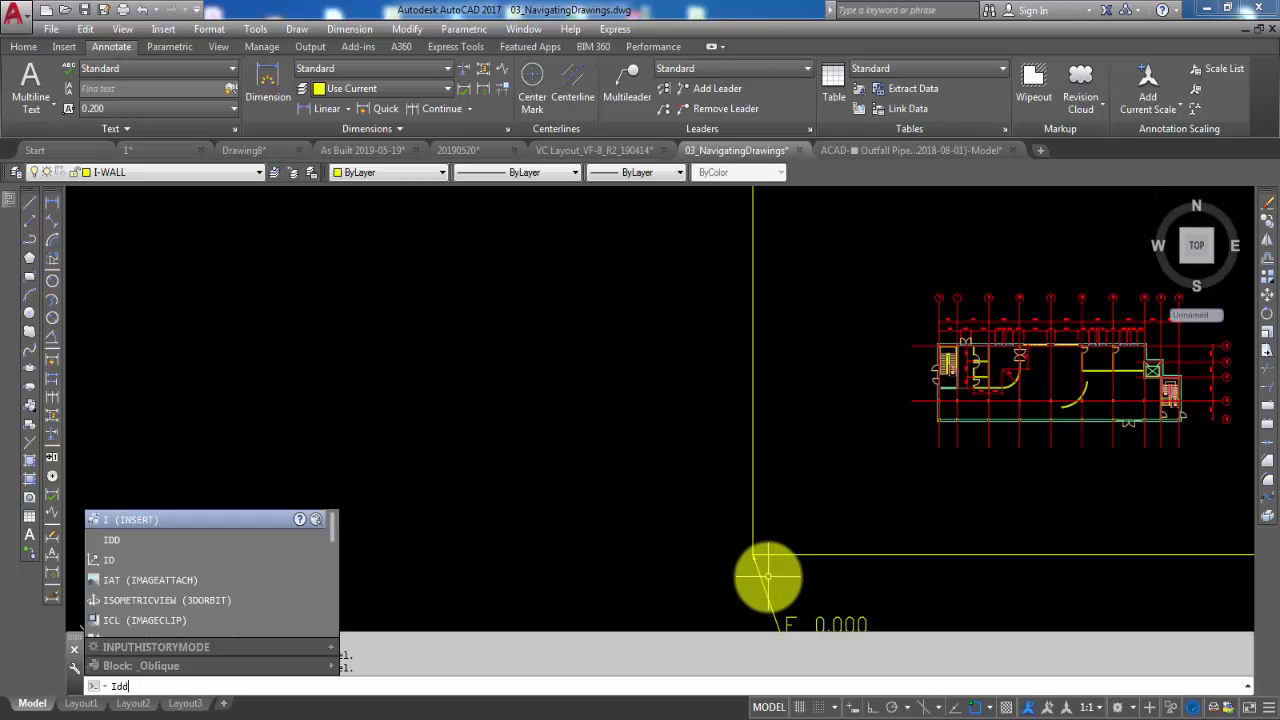
pyautogui.press('Return')
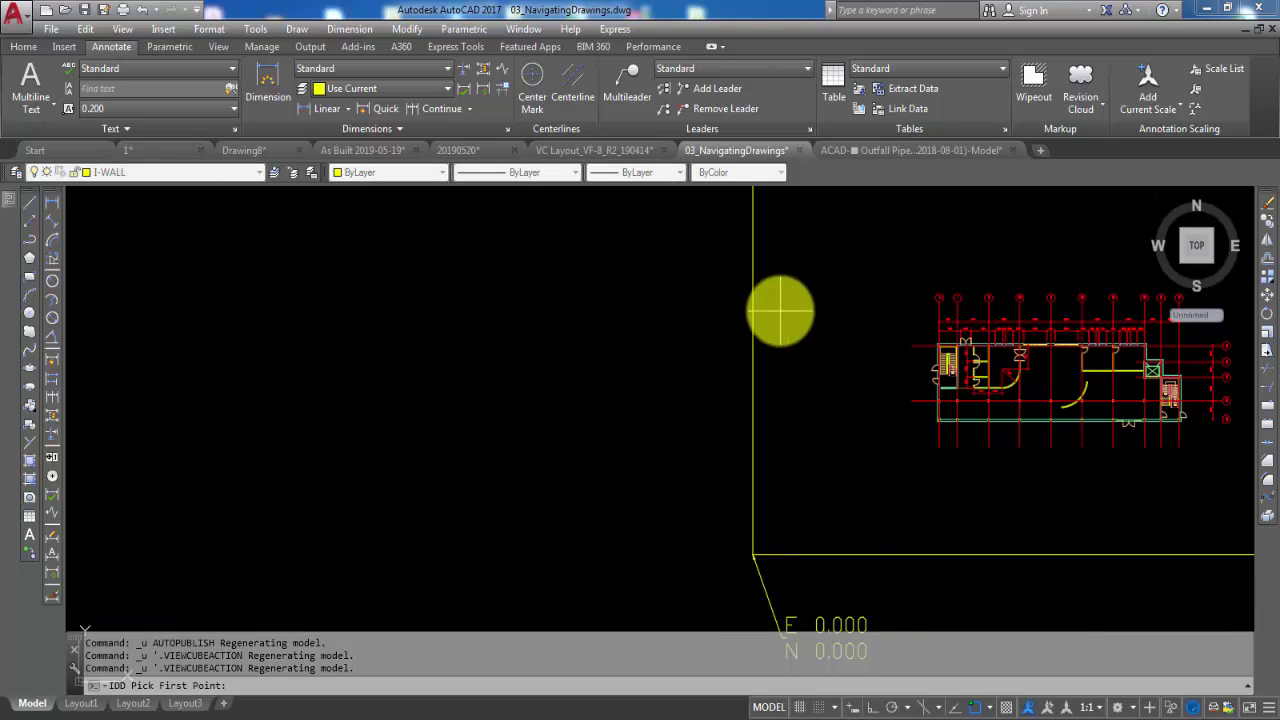
pyautogui.moveTo(780, 309); pyautogui.dragTo(780, 419, button='middle')
pyautogui.click(751, 268)
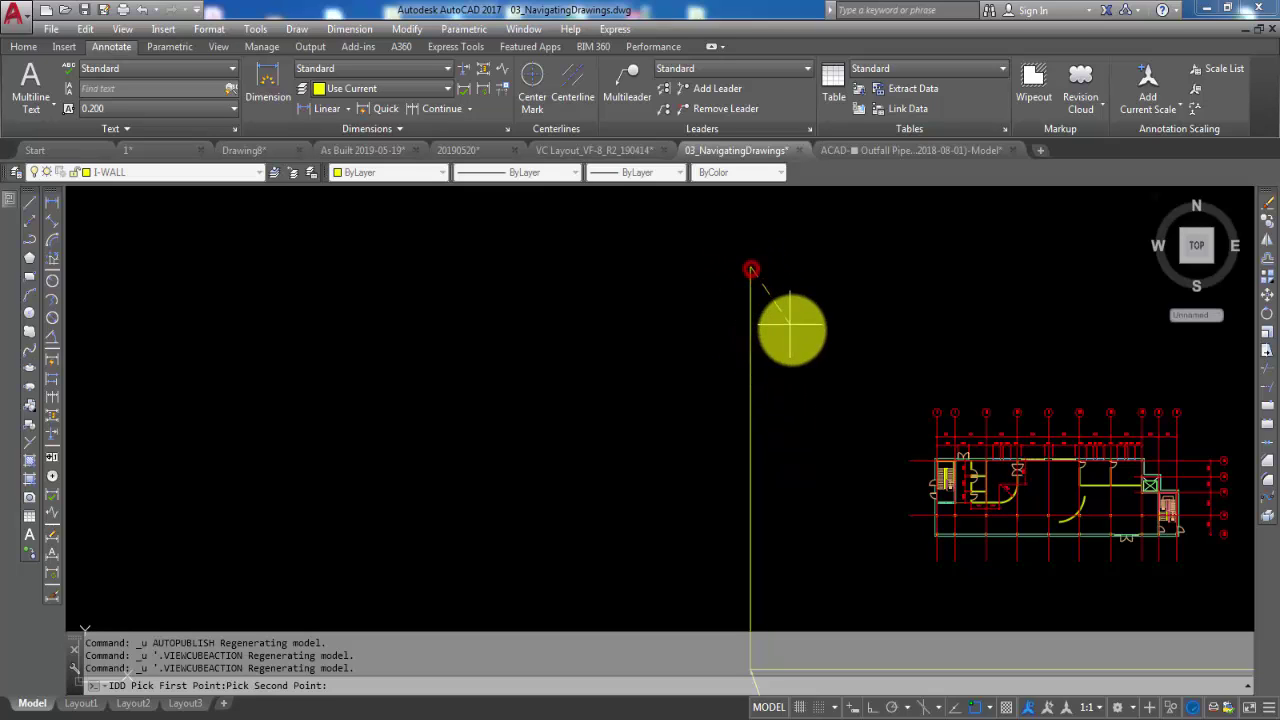
pyautogui.click(797, 328)
pyautogui.scroll(1, 849, 375)
pyautogui.scroll(1, 836, 355)
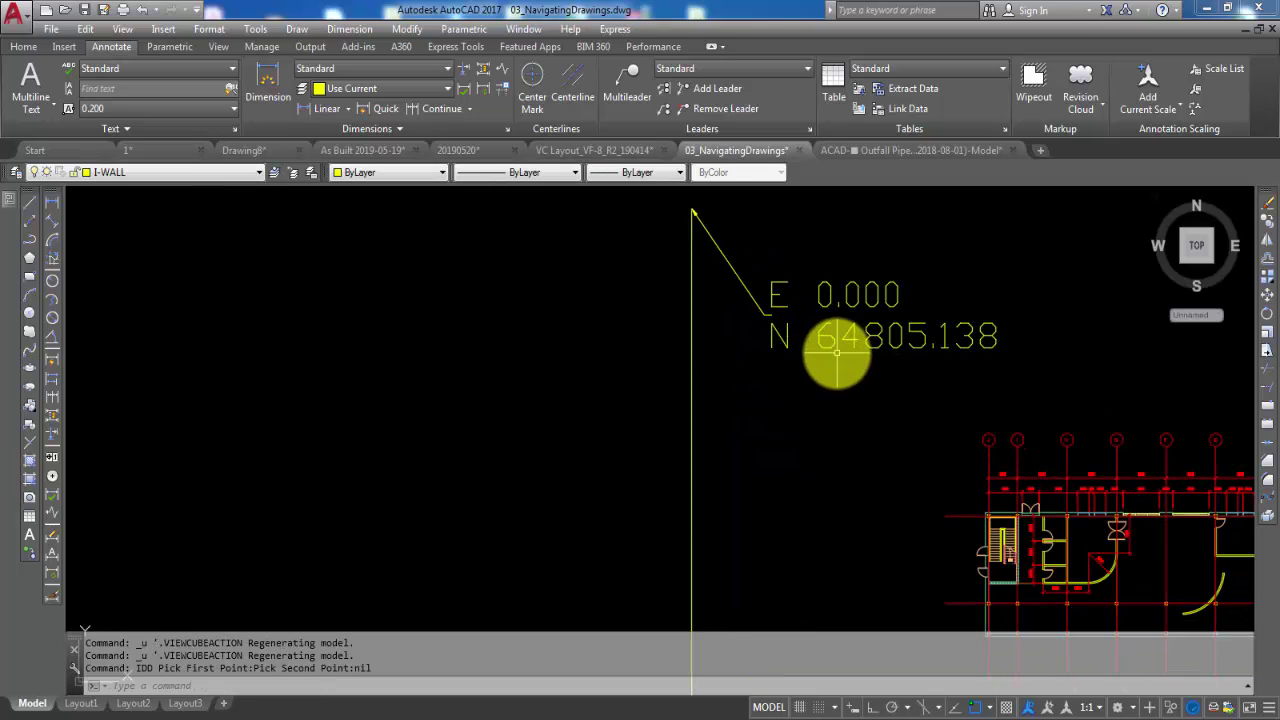
# Erase the test border label and its leader
pyautogui.click(920, 399)
pyautogui.click(768, 292)
pyautogui.press('Delete')
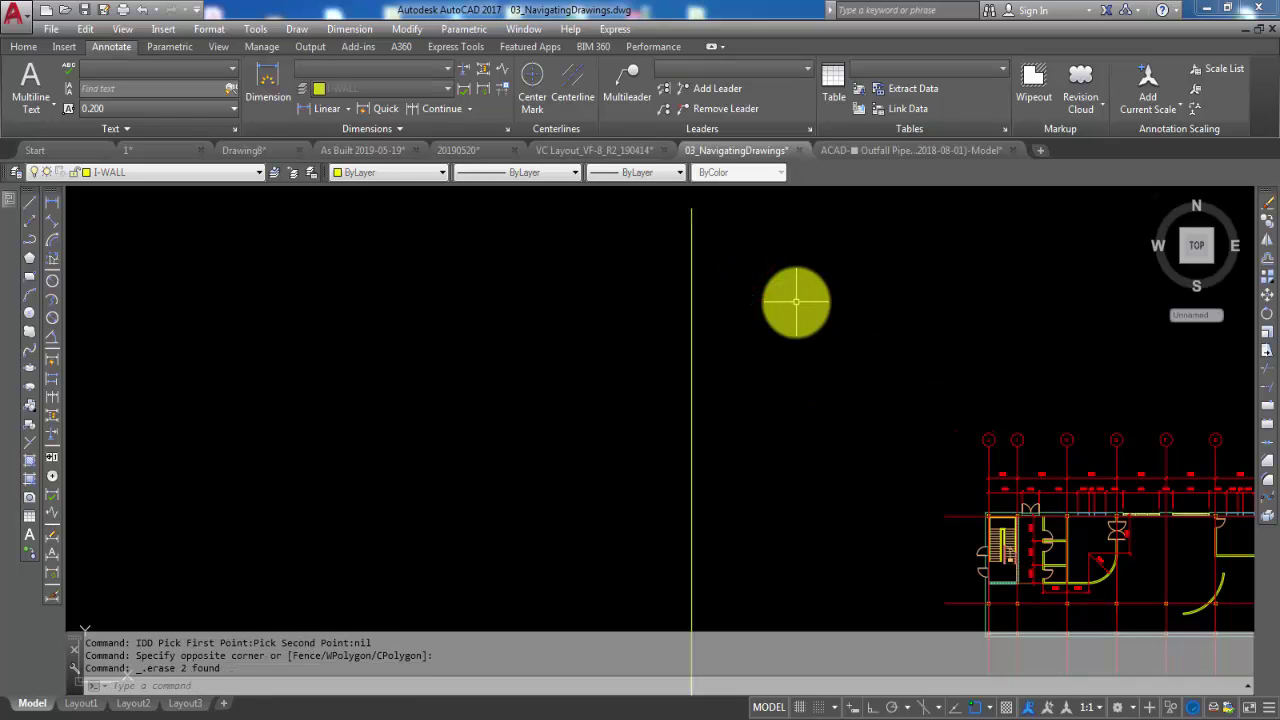
pyautogui.scroll(-2, 796, 301)
pyautogui.scroll(-1, 808, 320)
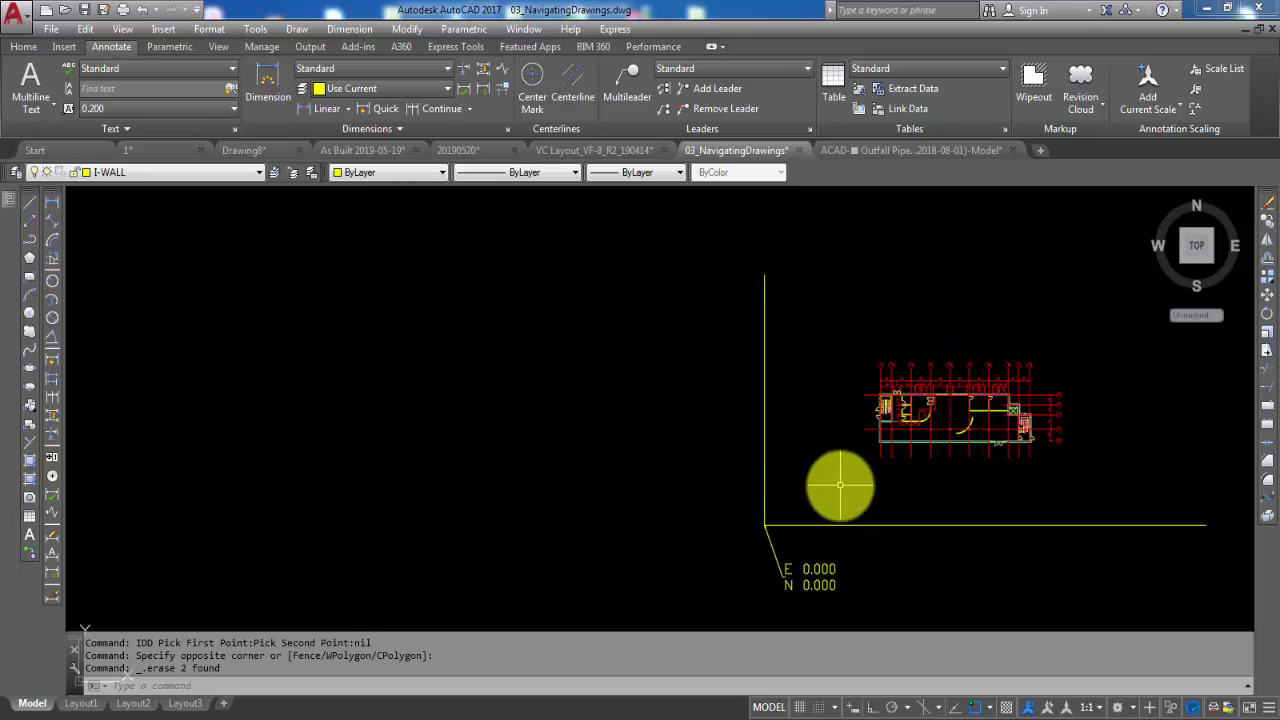
# Label the building's lower-left grid corner with IDD: E 31121.943, N 21444.285
pyautogui.scroll(2, 868, 425)
pyautogui.scroll(1, 868, 425)
pyautogui.scroll(2, 874, 443)
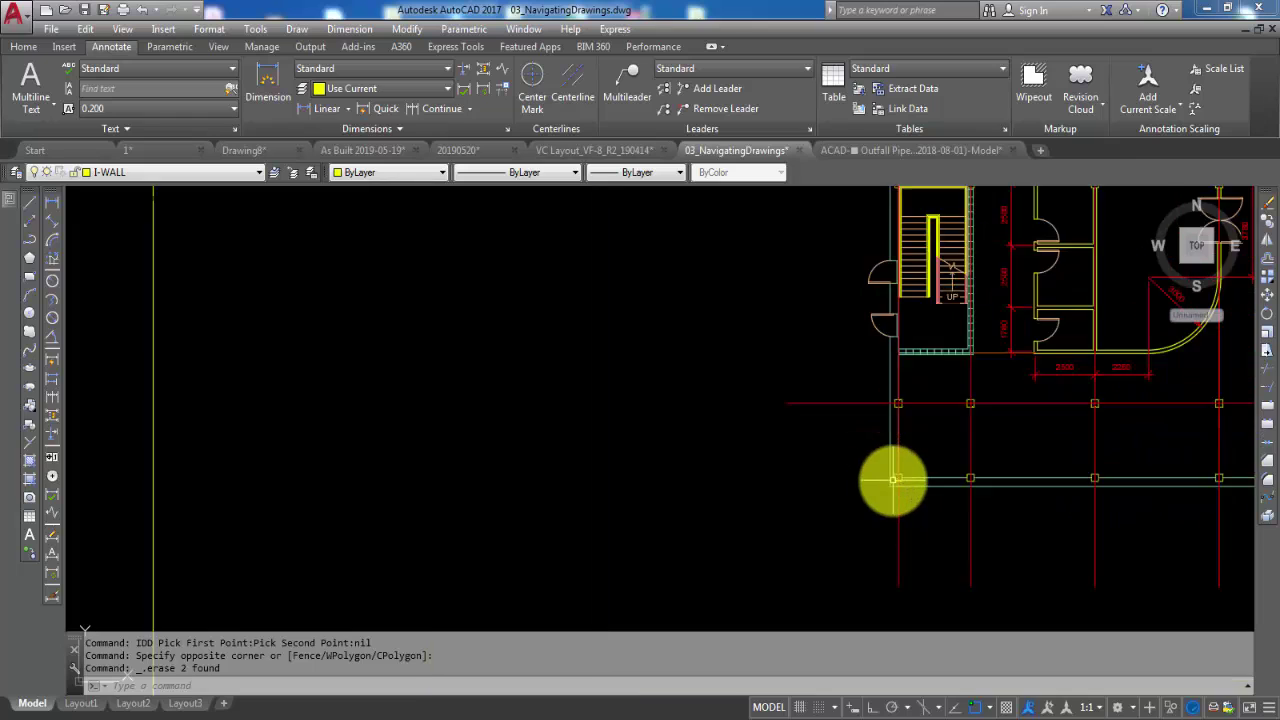
pyautogui.scroll(2, 891, 480)
pyautogui.write('id')
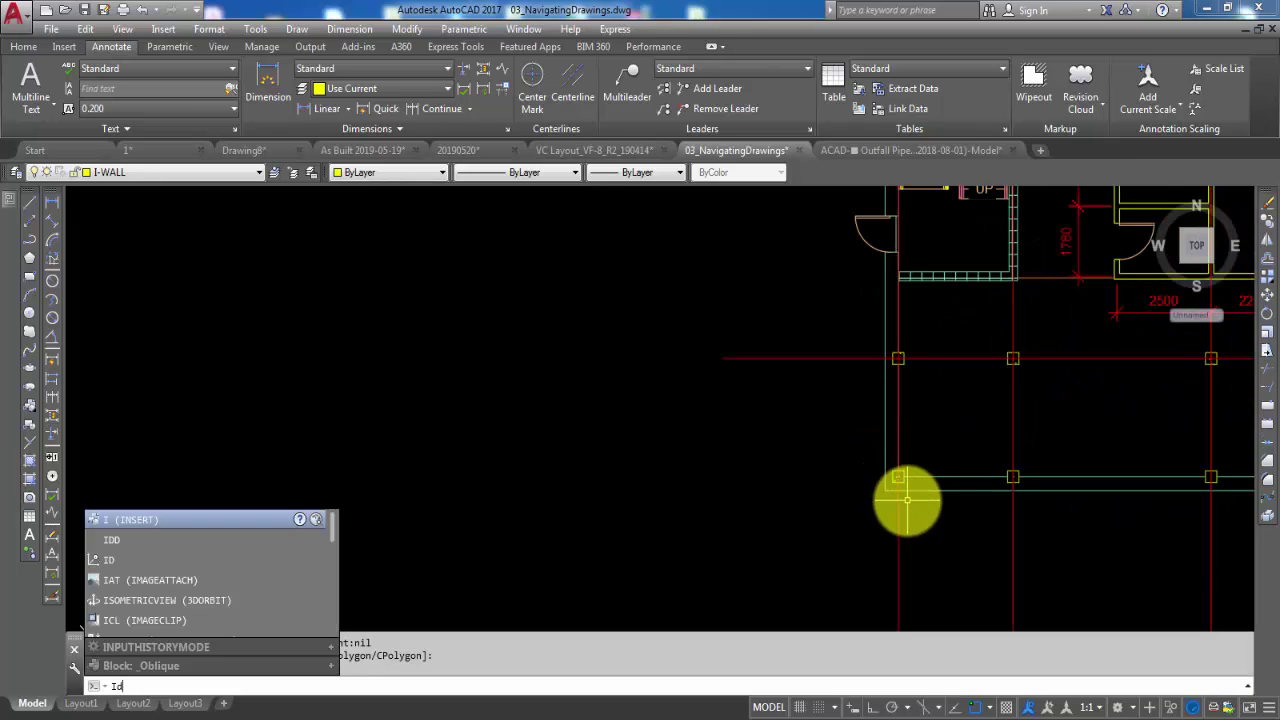
pyautogui.write('d')
pyautogui.press('Return')
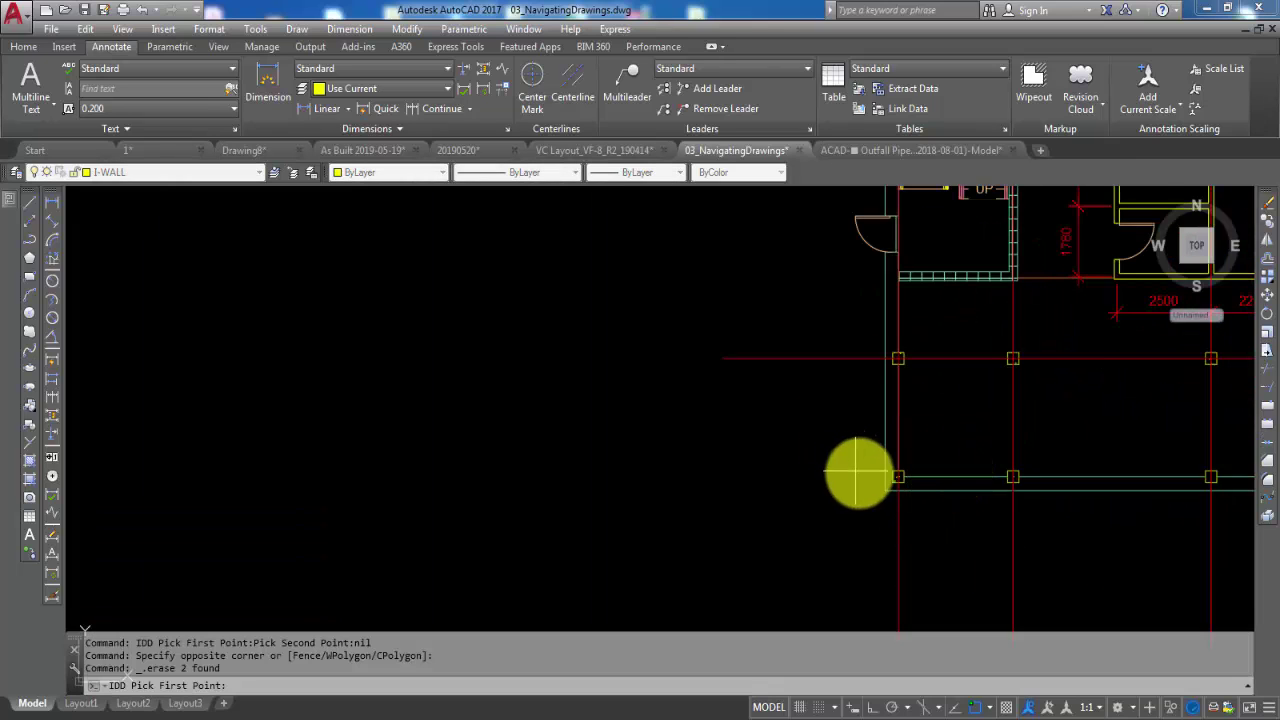
pyautogui.click(884, 490)
pyautogui.scroll(-2, 795, 490)
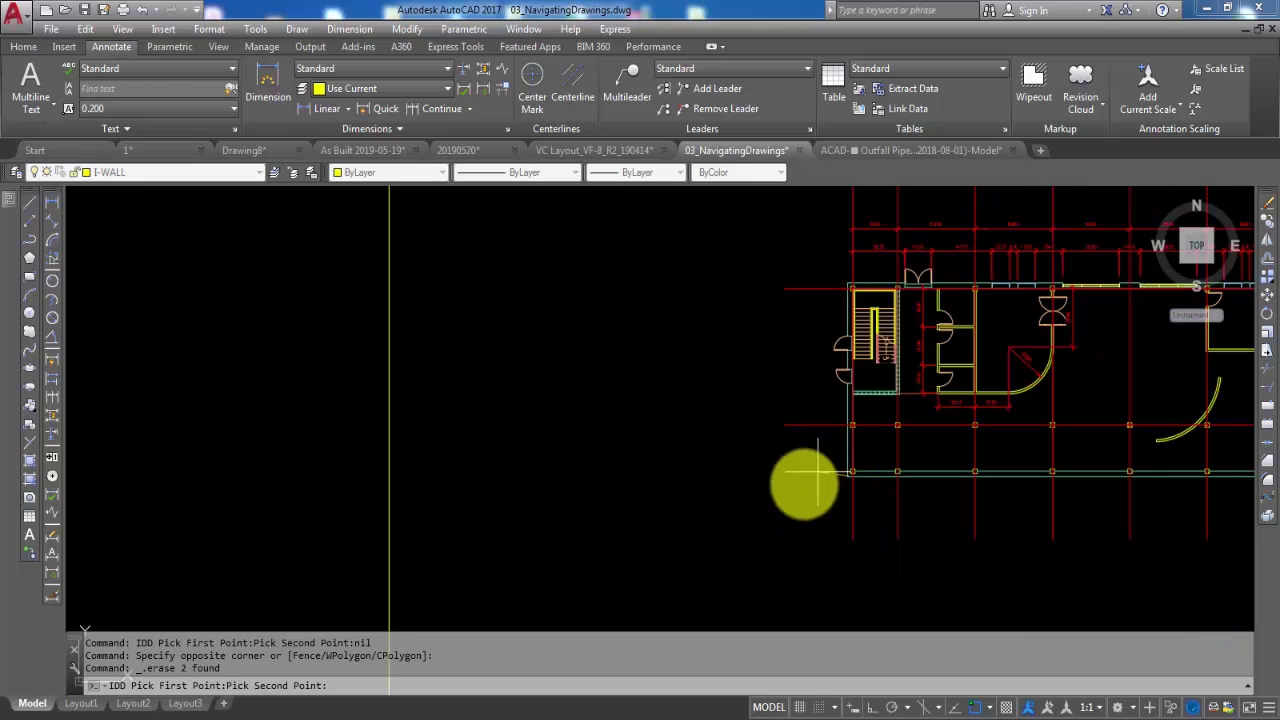
pyautogui.click(768, 527)
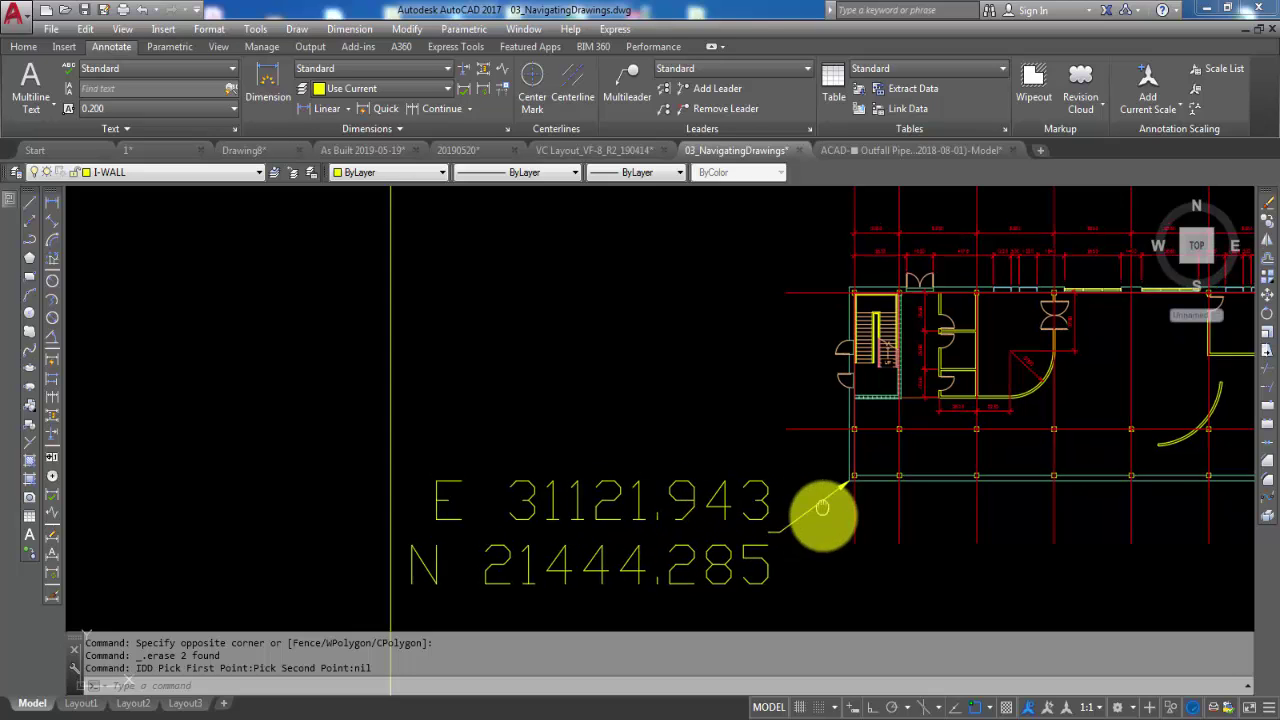
# Label the stair corner with IDD: E 31121.943, N 34011.835
pyautogui.moveTo(823, 514); pyautogui.dragTo(857, 491, button='middle')
pyautogui.press('Return')
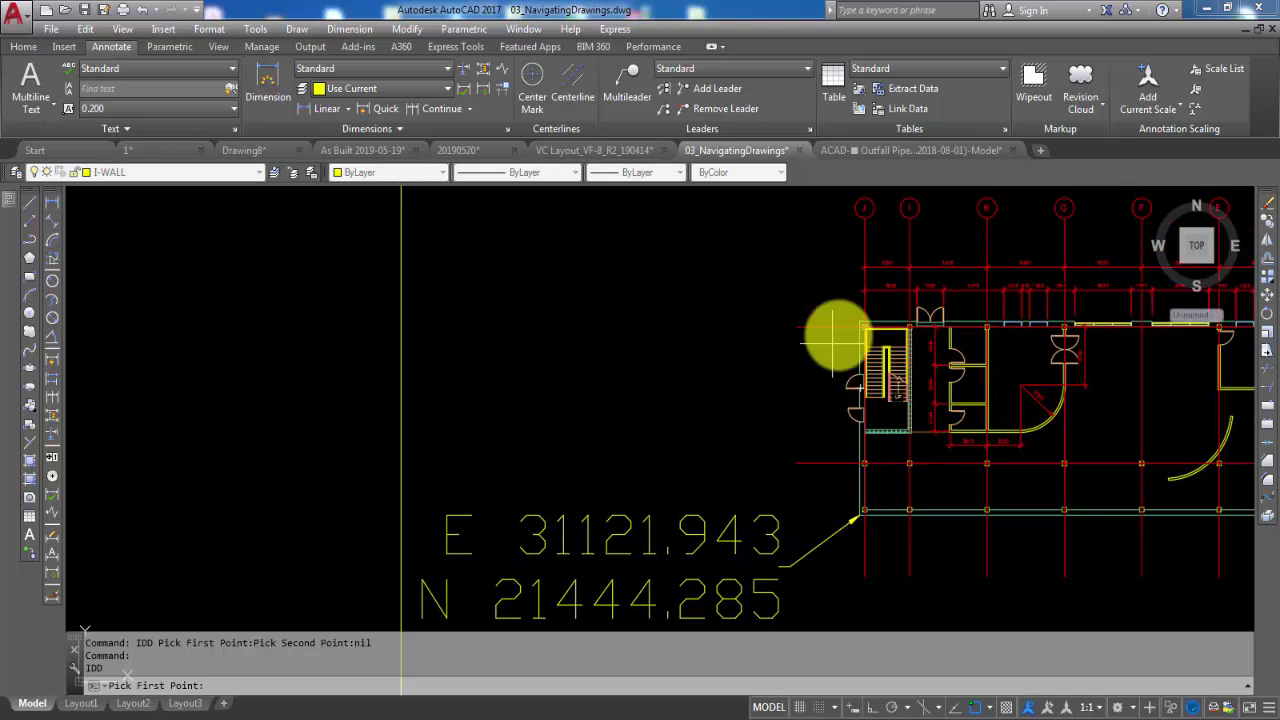
pyautogui.scroll(3, 845, 360)
pyautogui.click(826, 383)
pyautogui.scroll(-4, 985, 337)
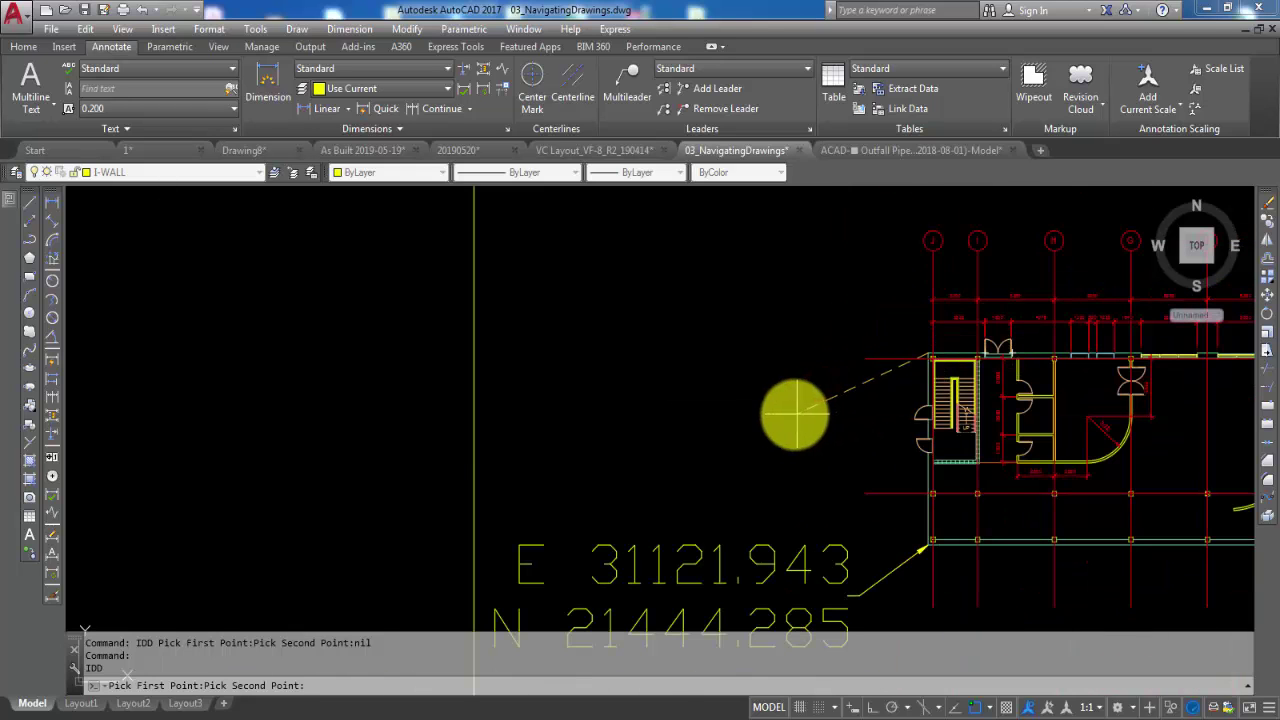
pyautogui.click(788, 410)
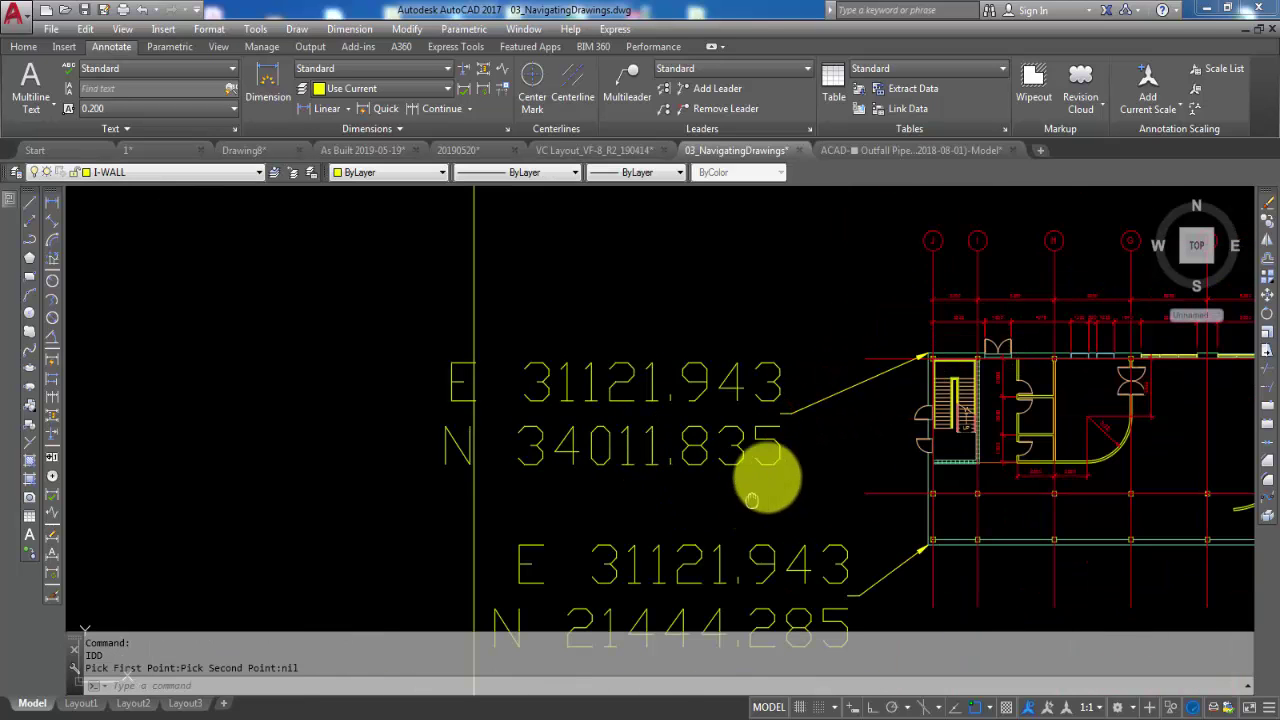
# Select both coordinate labels with their leaders and delete them
pyautogui.moveTo(764, 480); pyautogui.dragTo(806, 438, button='middle')
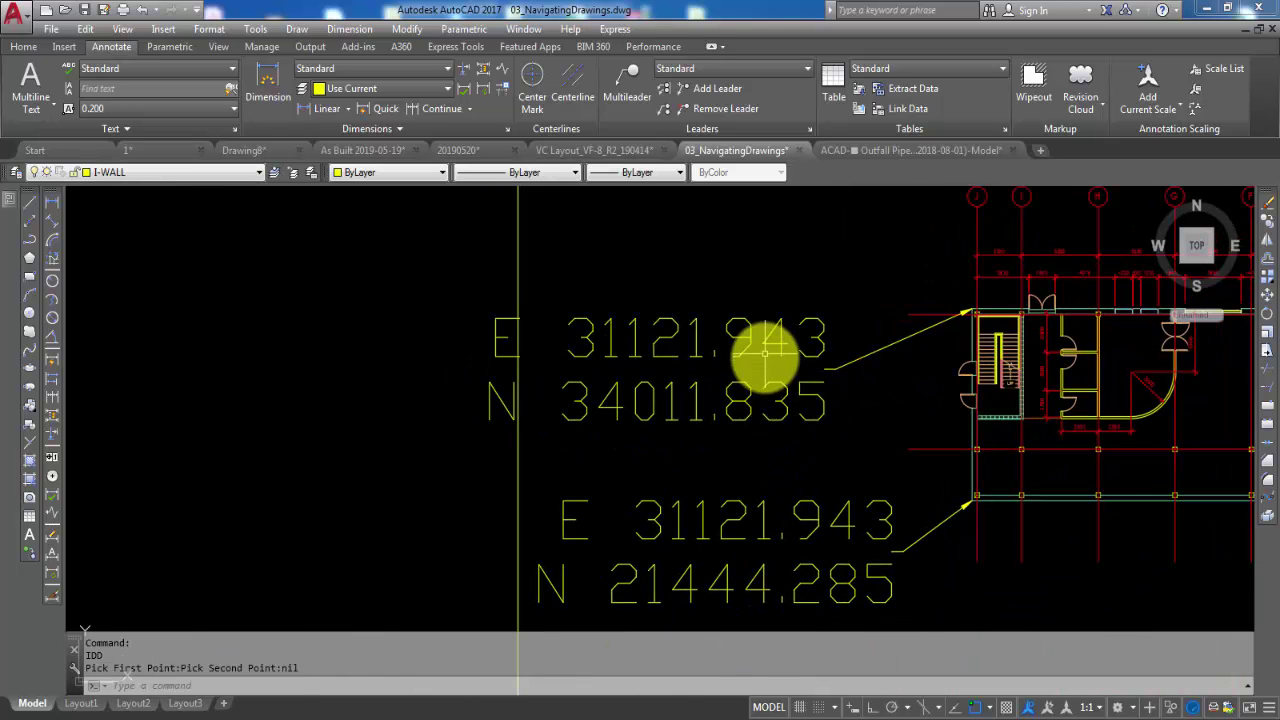
pyautogui.click(905, 605)
pyautogui.click(820, 498)
pyautogui.click(828, 435)
pyautogui.click(746, 328)
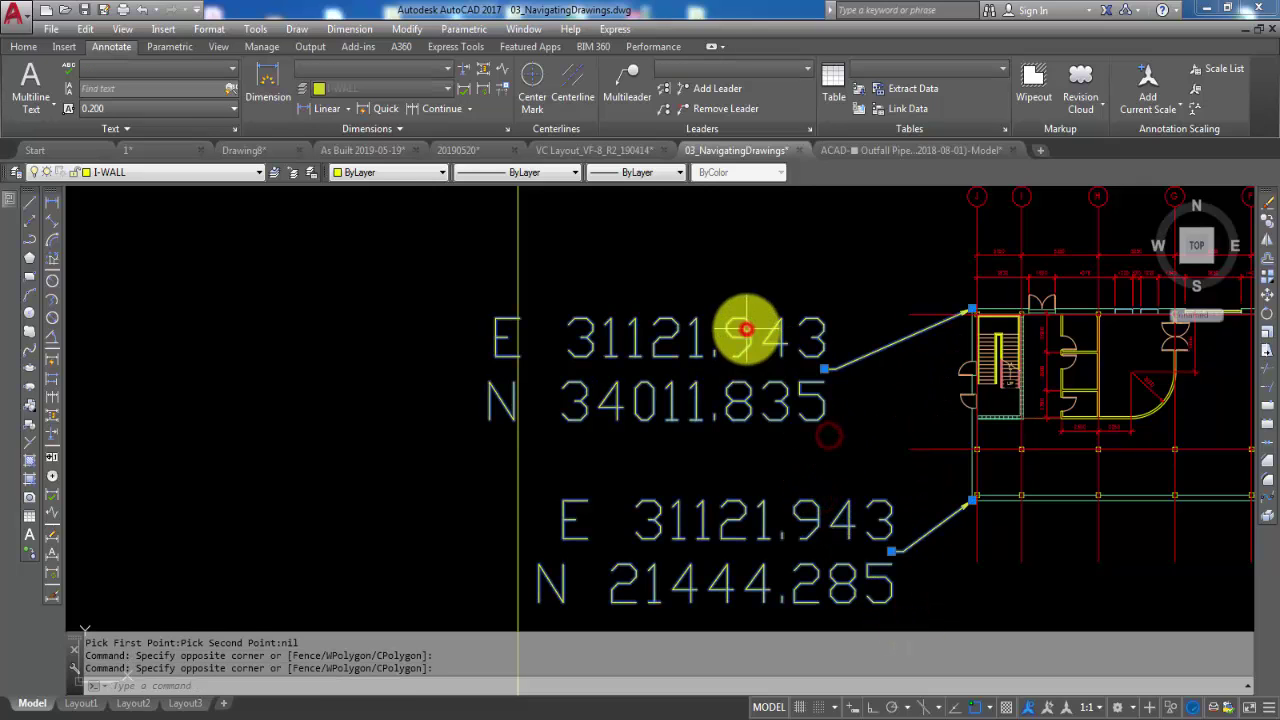
pyautogui.press('Delete')
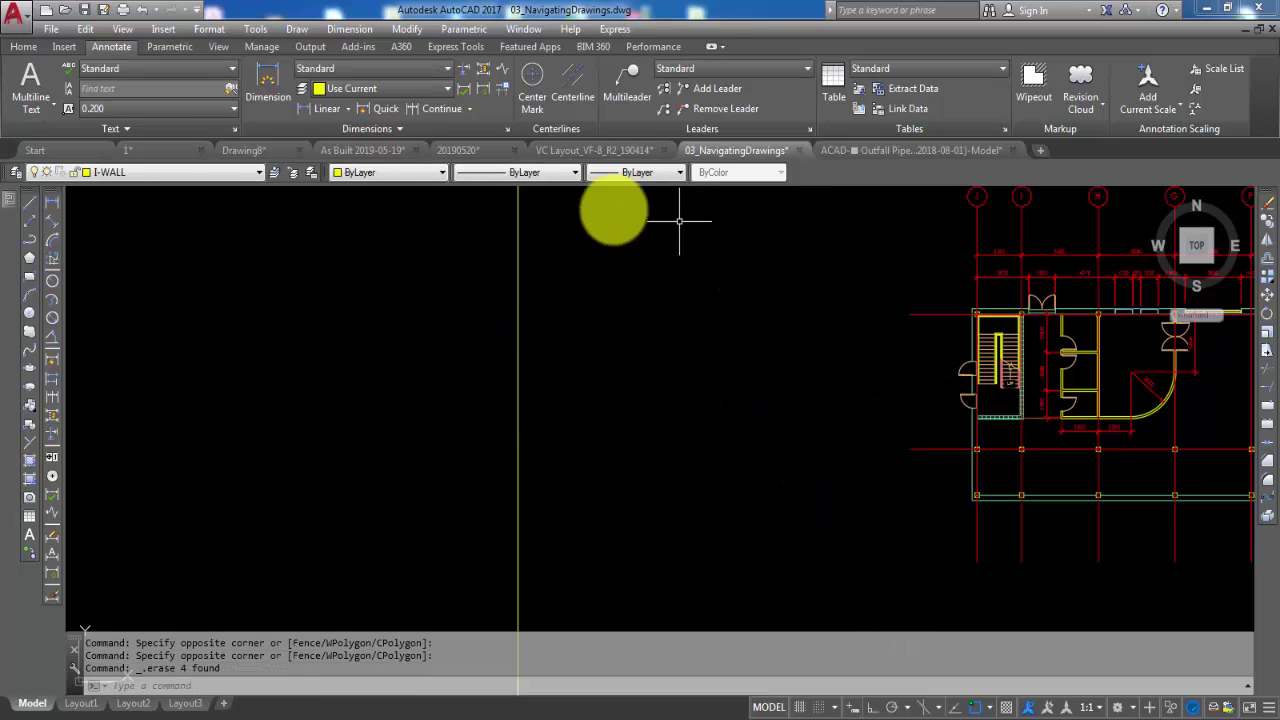
pyautogui.click(596, 148)
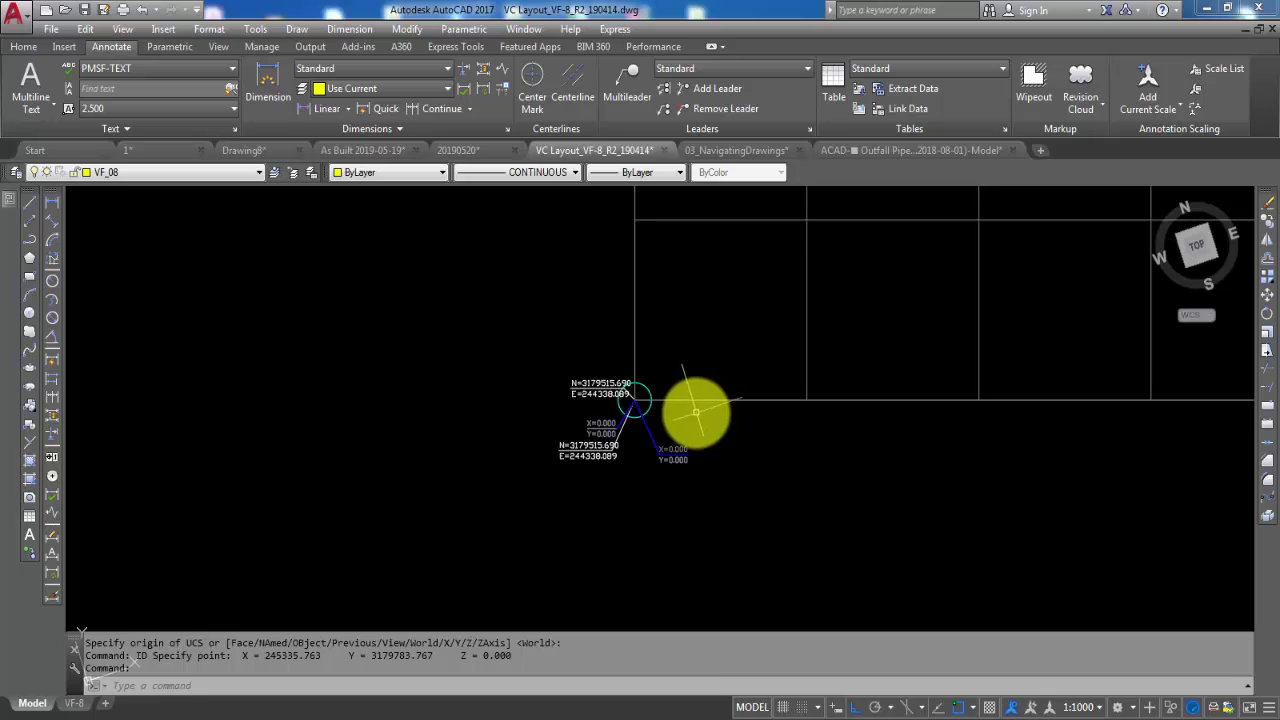
pyautogui.click(905, 150)
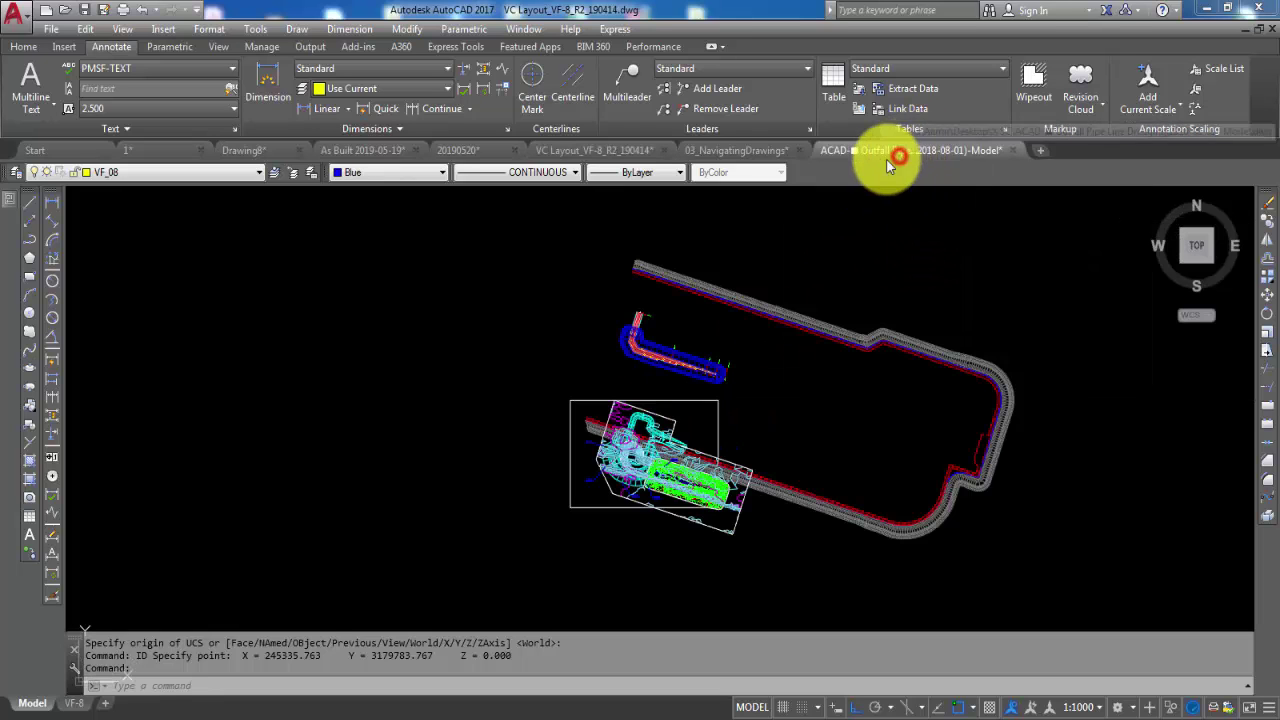
pyautogui.click(753, 160)
pyautogui.scroll(-2, 880, 409)
pyautogui.scroll(-2, 830, 450)
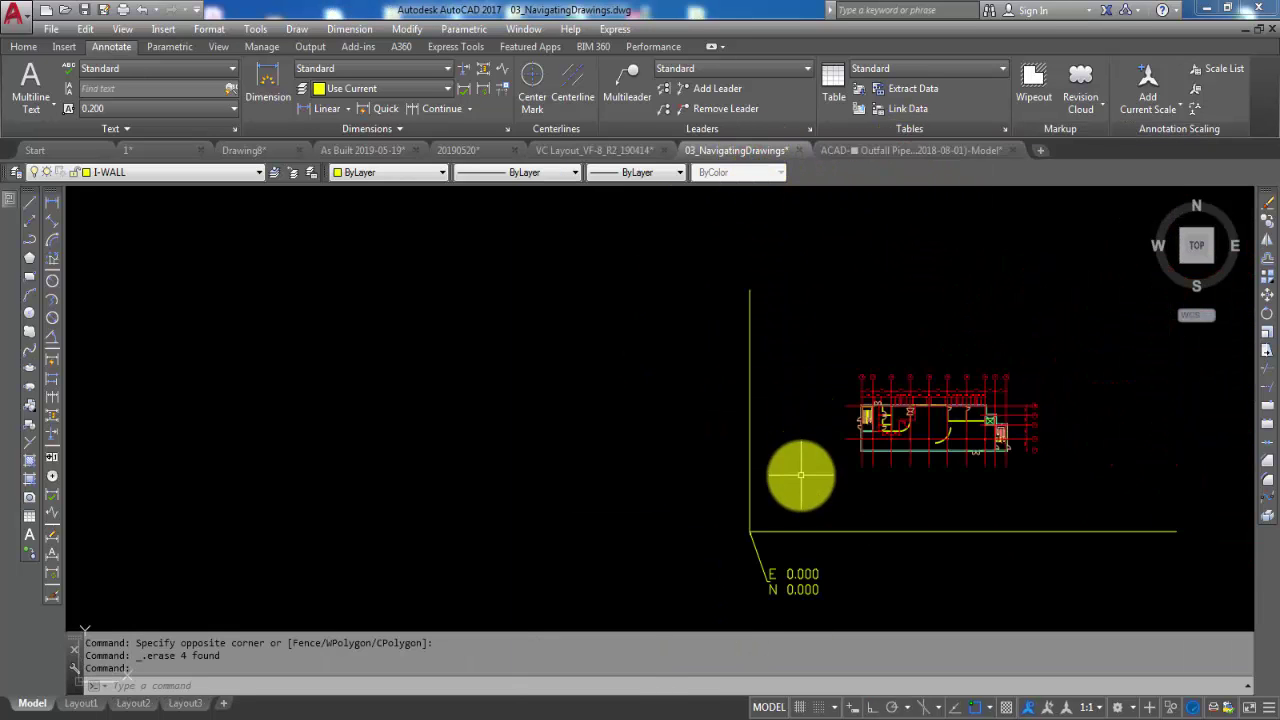
pyautogui.scroll(3, 770, 500)
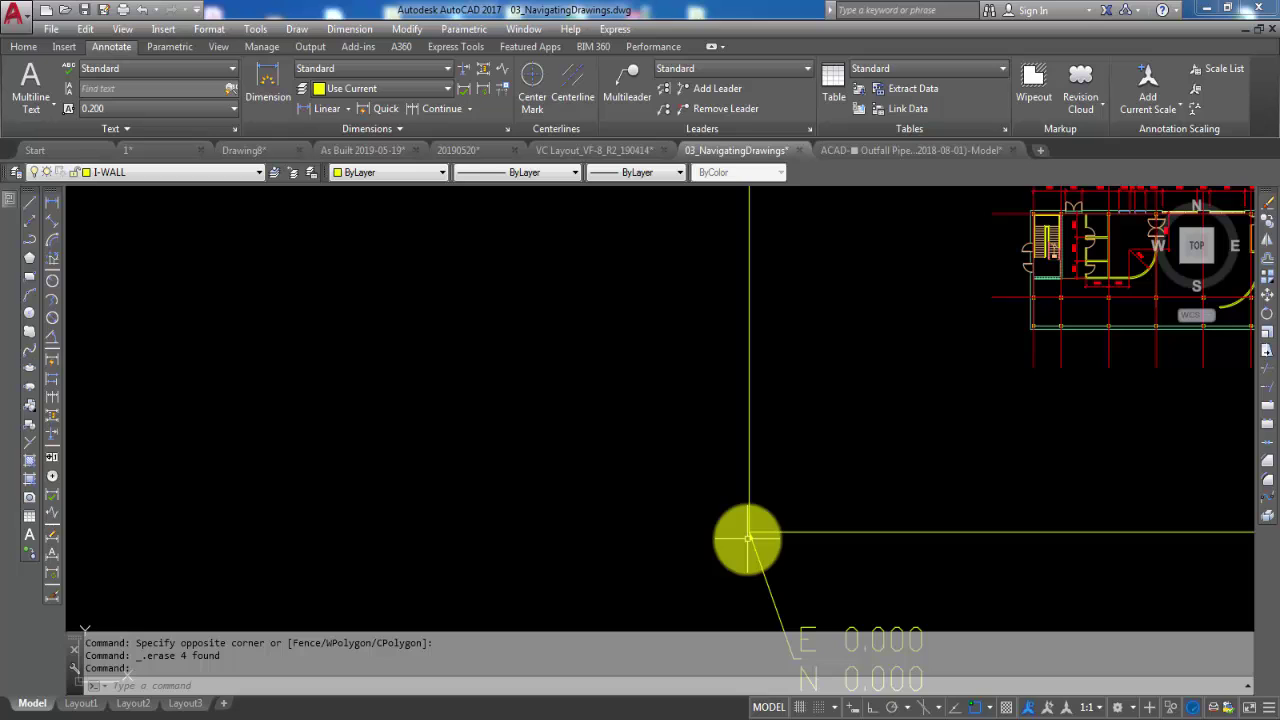
pyautogui.write('l')
pyautogui.press('Return')
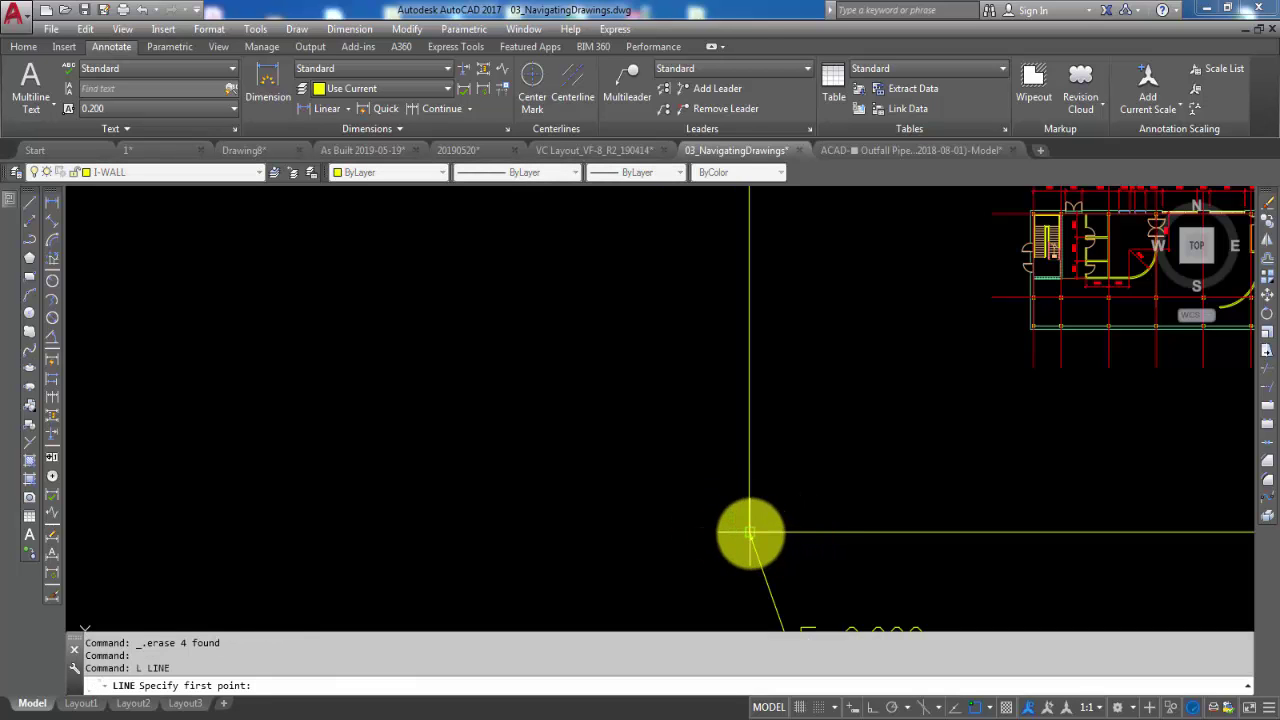
pyautogui.click(749, 532)
pyautogui.write('@20000<45')
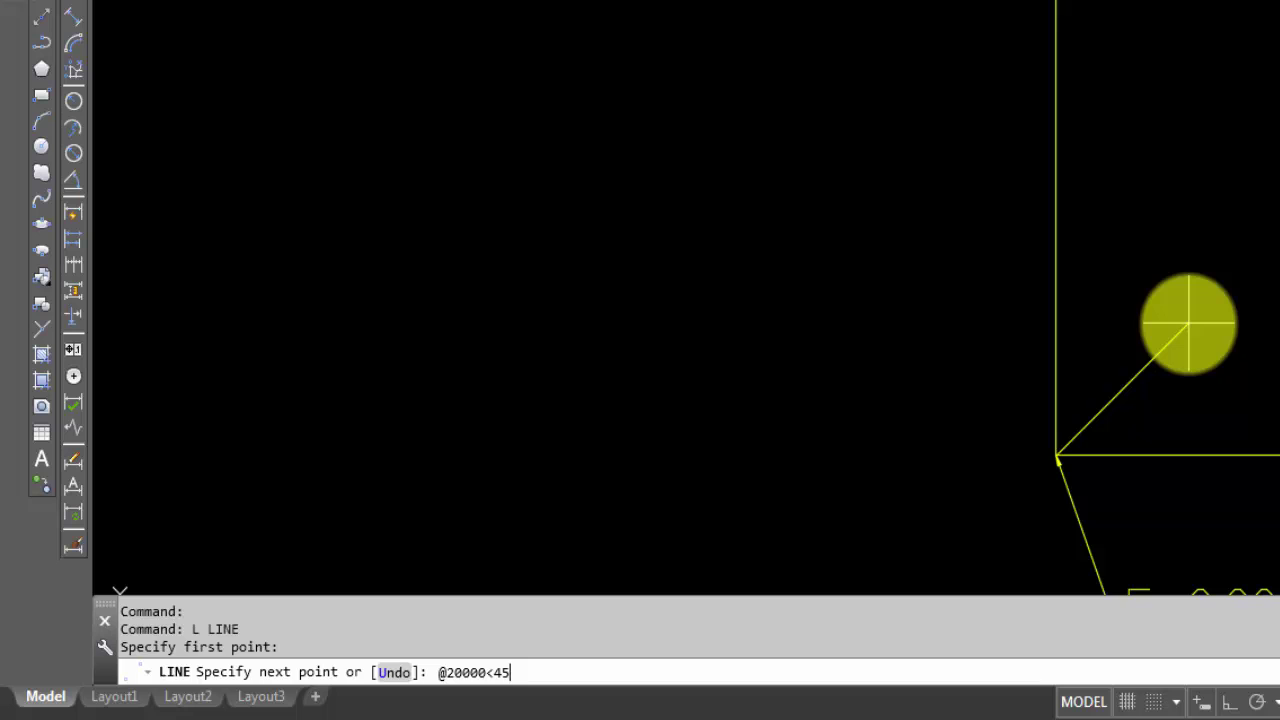
pyautogui.press('Return')
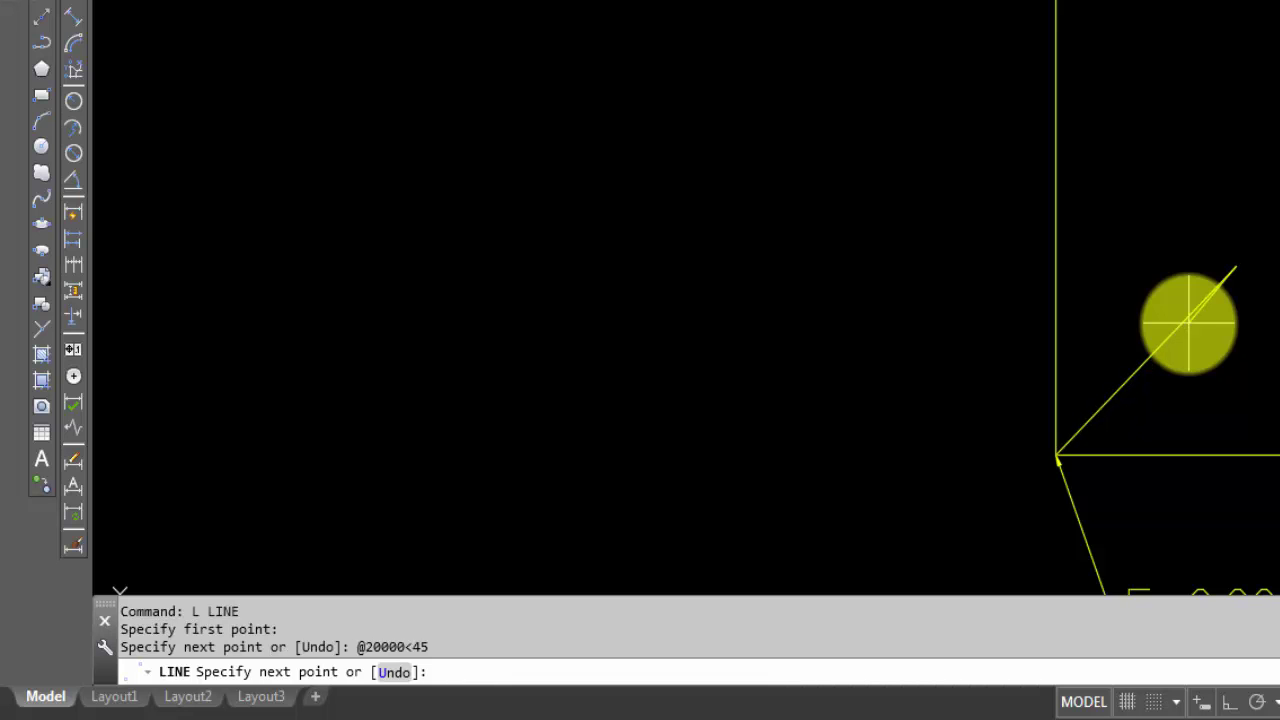
pyautogui.press('Return')
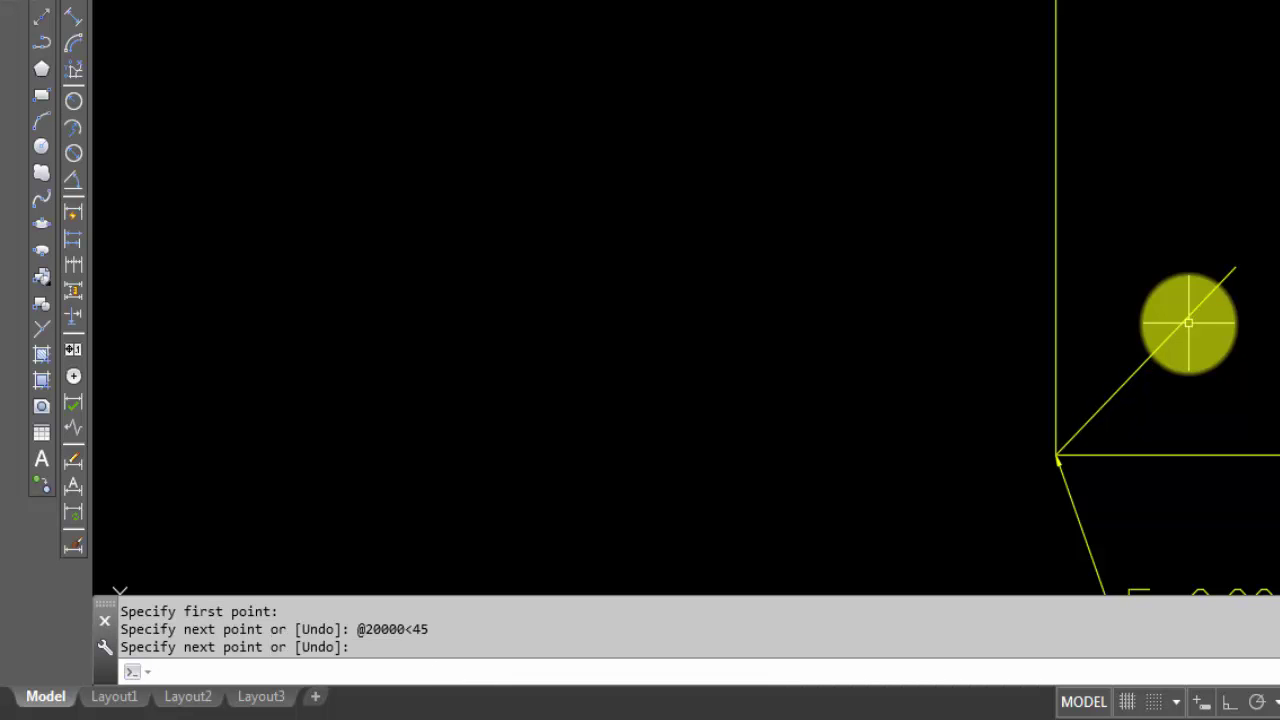
pyautogui.scroll(-3, 1190, 376)
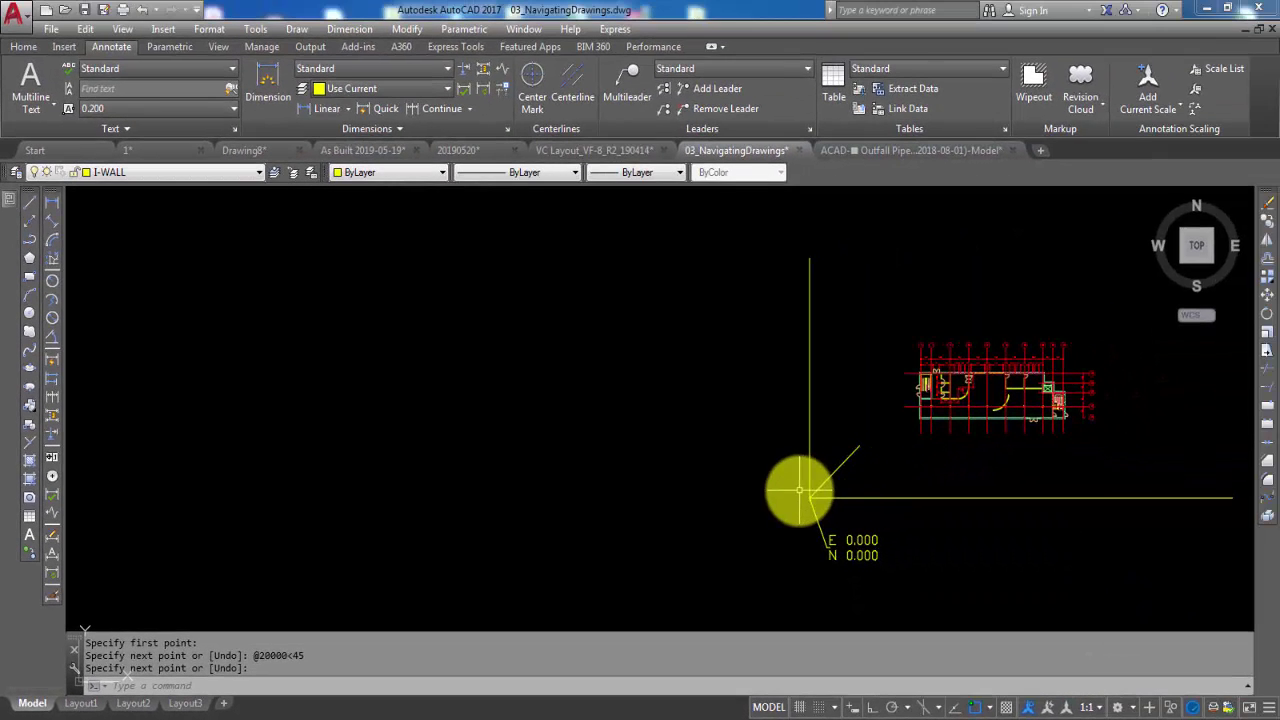
pyautogui.scroll(2, 828, 483)
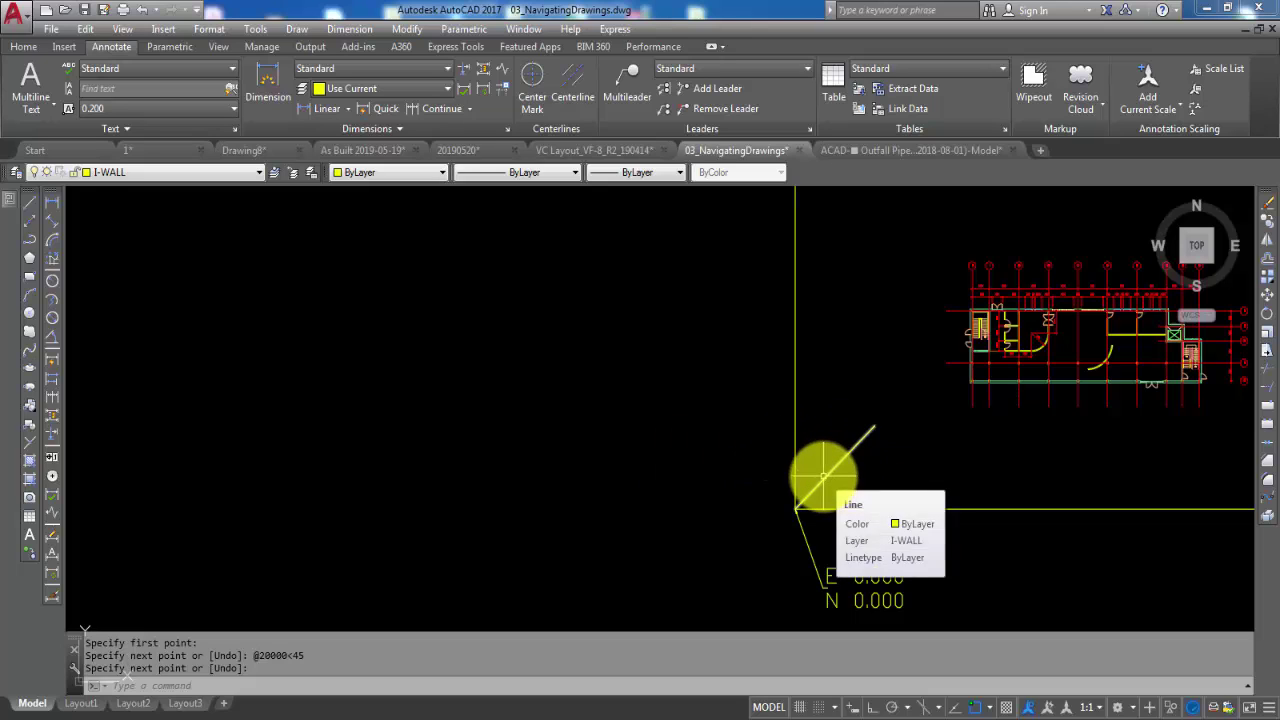
# Copy the 45° line in place, using the origin corner as base and second point
pyautogui.write('XCo')
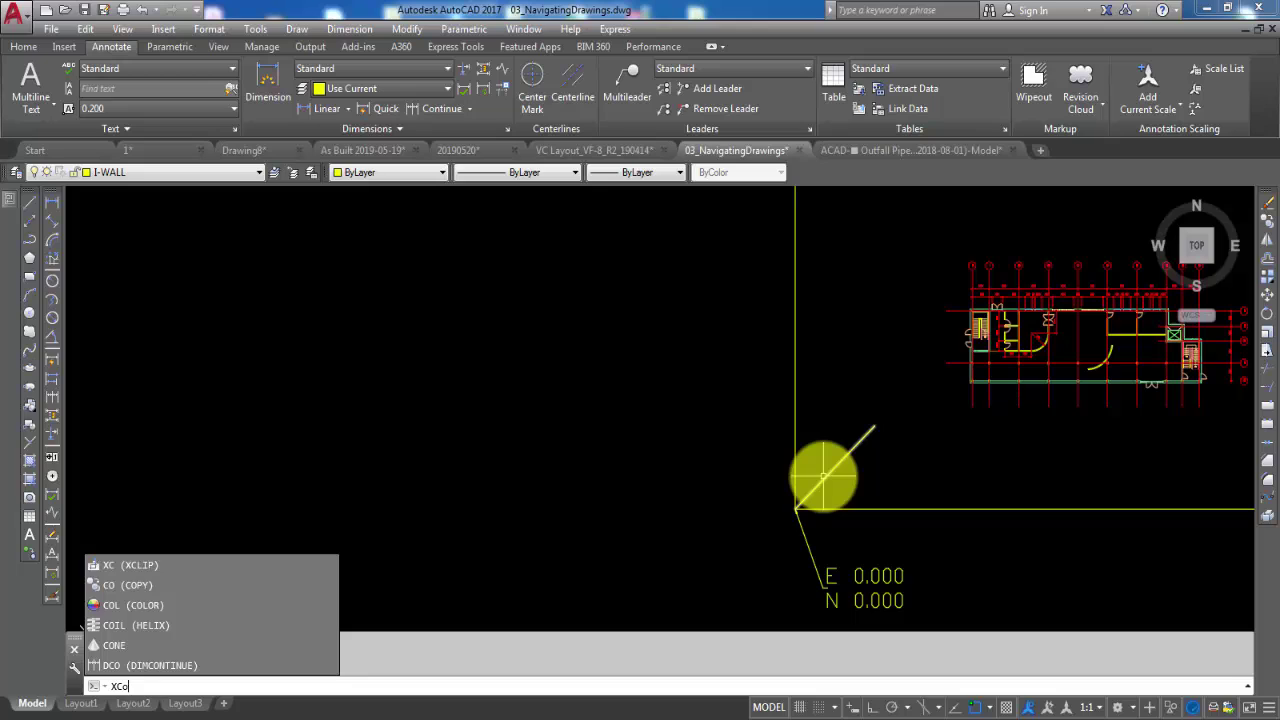
pyautogui.press('BackSpace')
pyautogui.press('BackSpace')
pyautogui.press('BackSpace')
pyautogui.write('c')
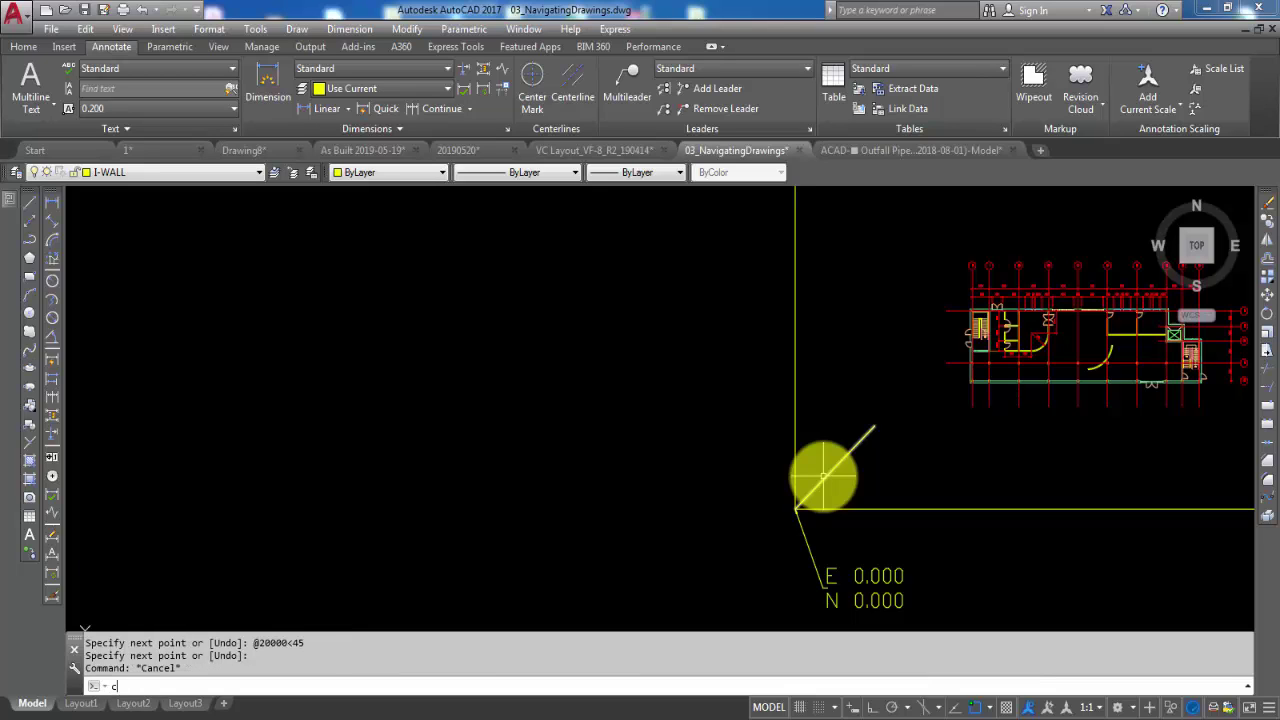
pyautogui.write('o')
pyautogui.press('Return')
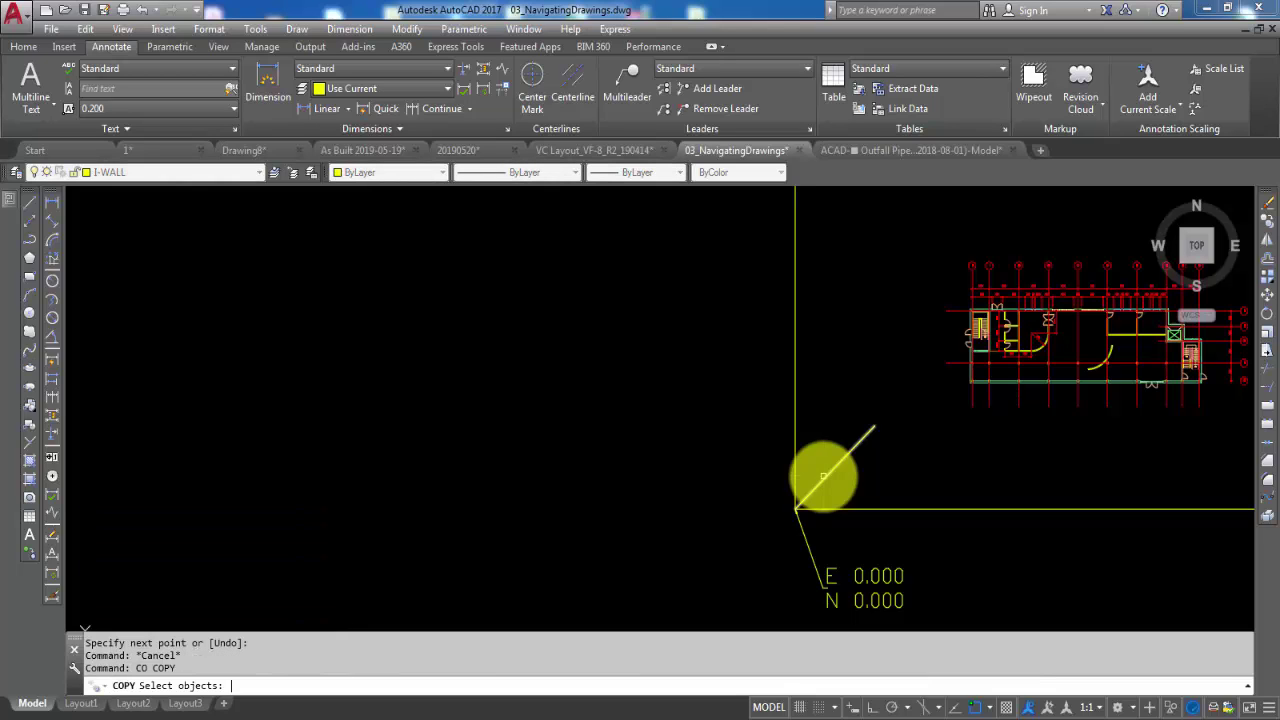
pyautogui.press('Return')
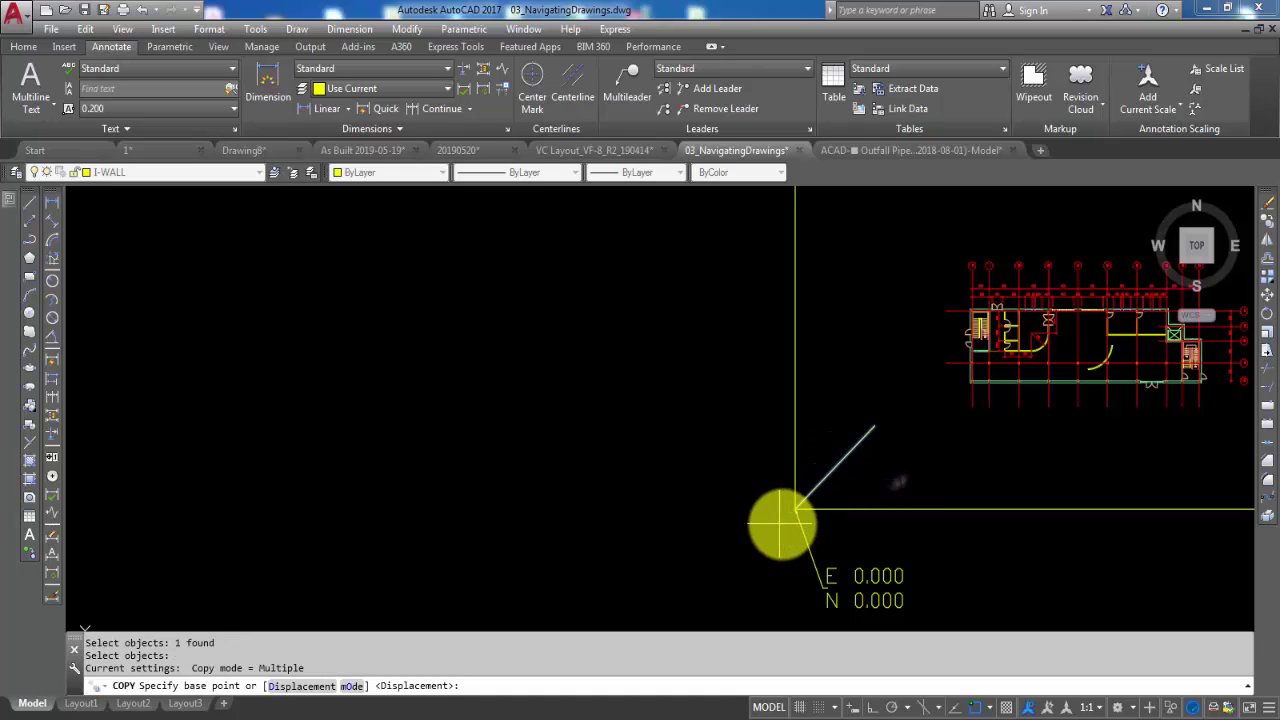
pyautogui.click(795, 509)
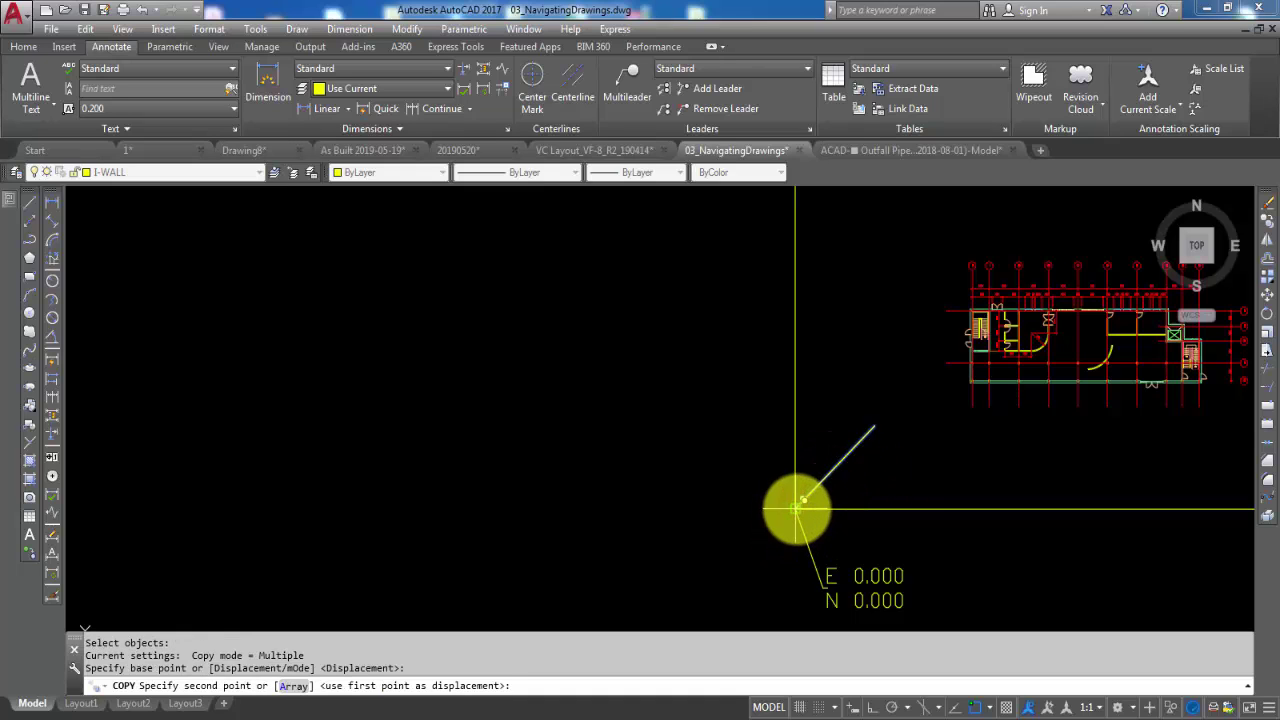
pyautogui.click(895, 462)
pyautogui.press('Return')
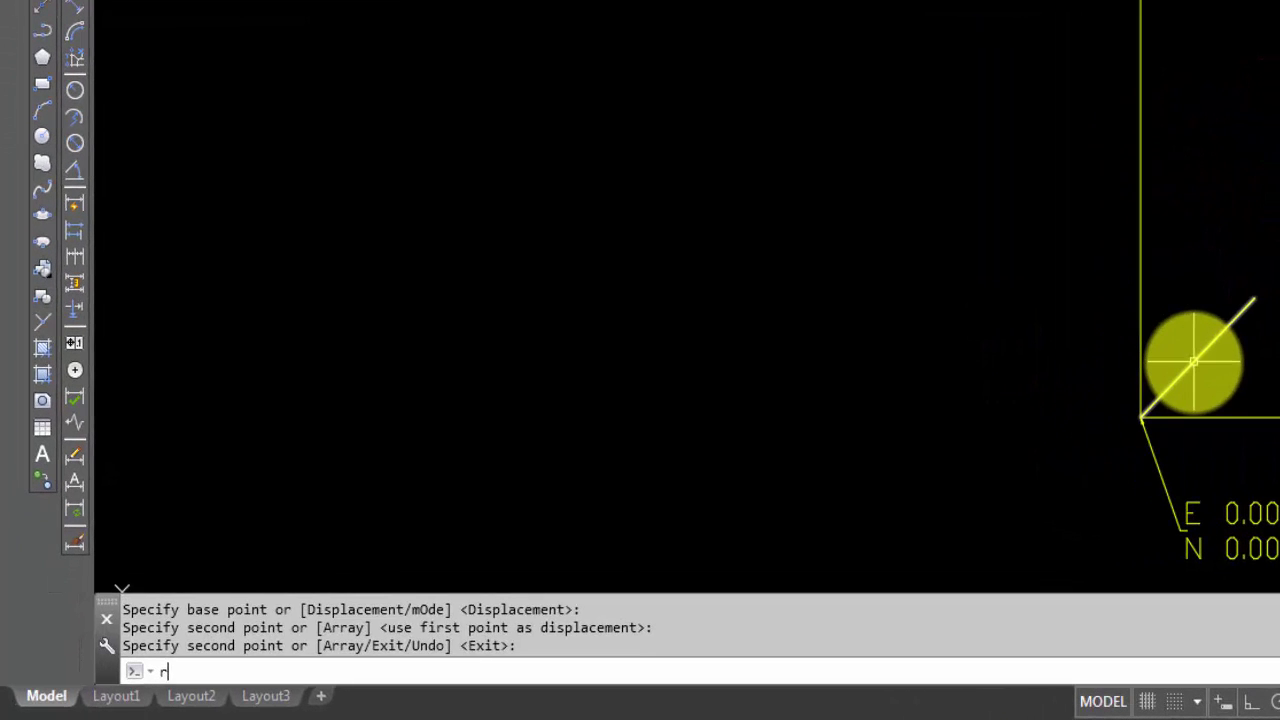
# Rotate the copied line 90° about the origin corner so it runs at 135°
pyautogui.write('RP')
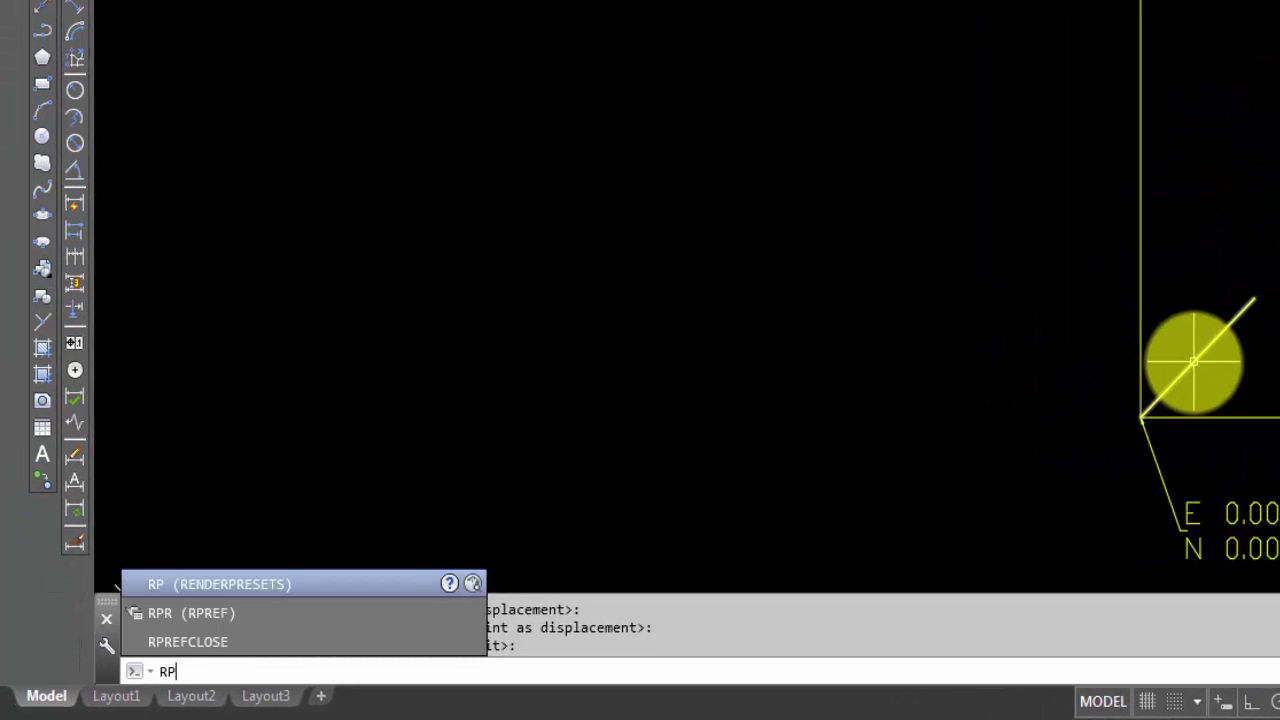
pyautogui.press('BackSpace')
pyautogui.write('P')
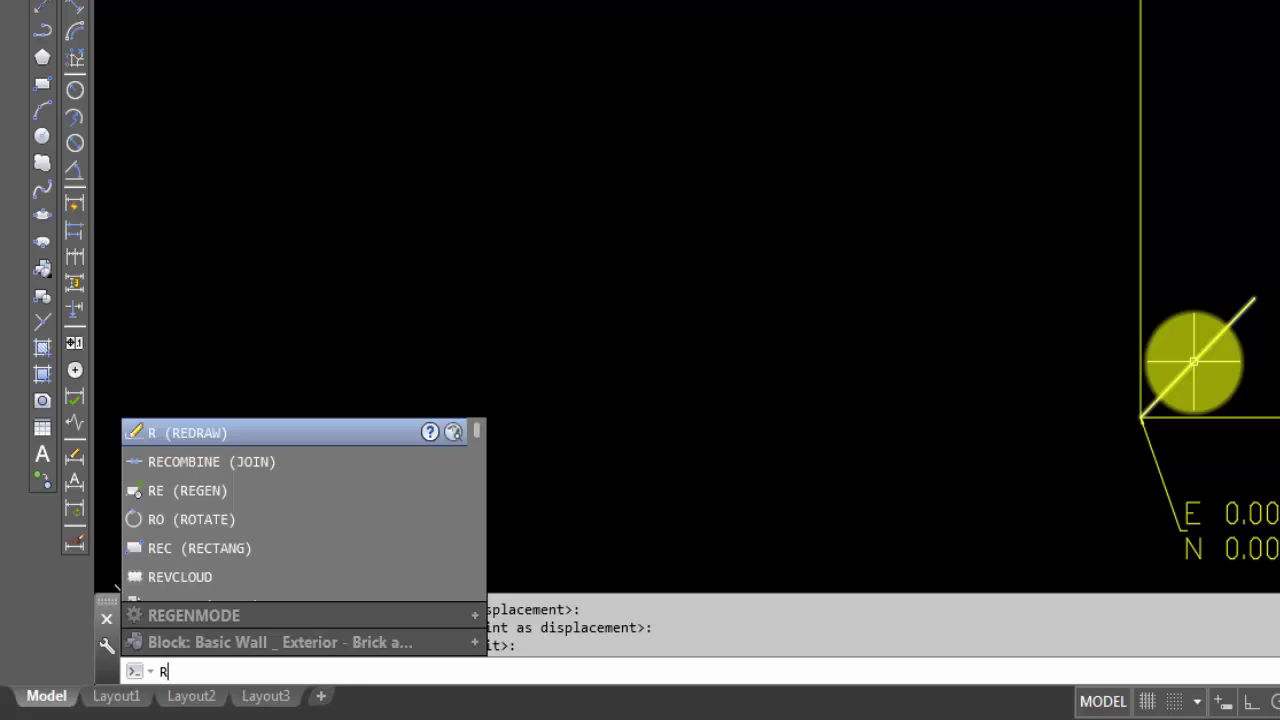
pyautogui.write('o')
pyautogui.press('Return')
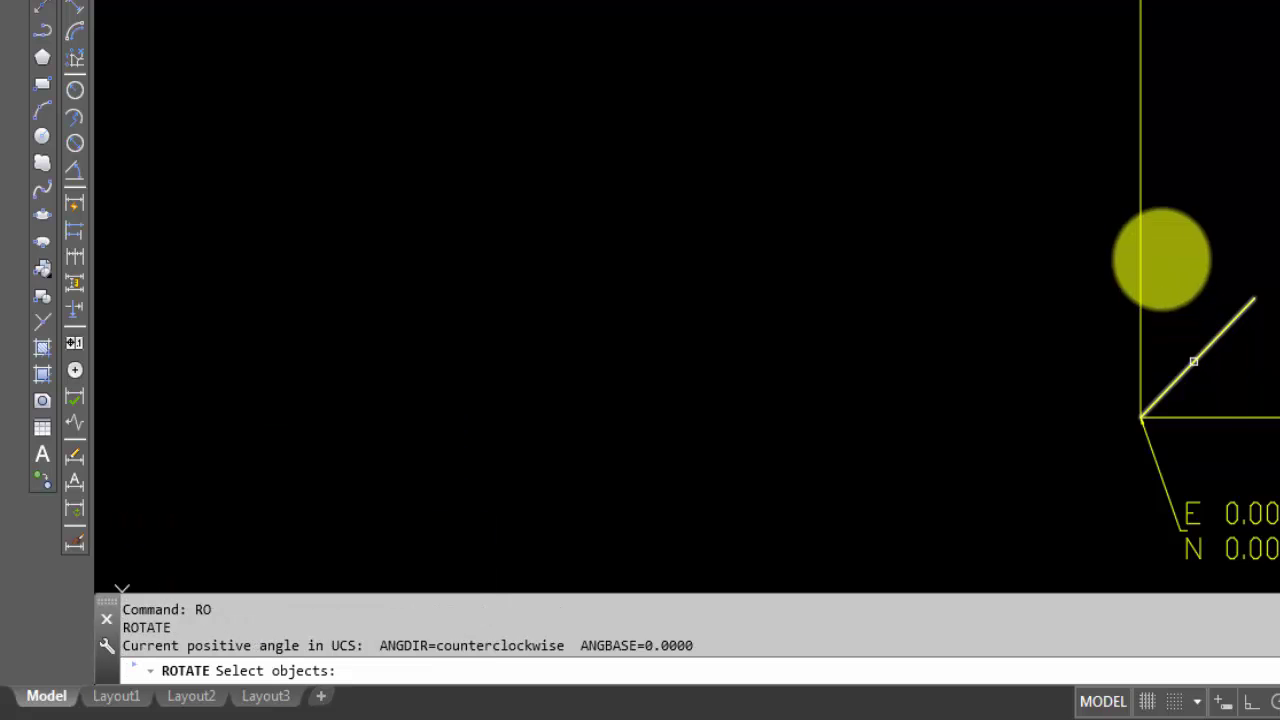
pyautogui.click(1191, 372)
pyautogui.press('Return')
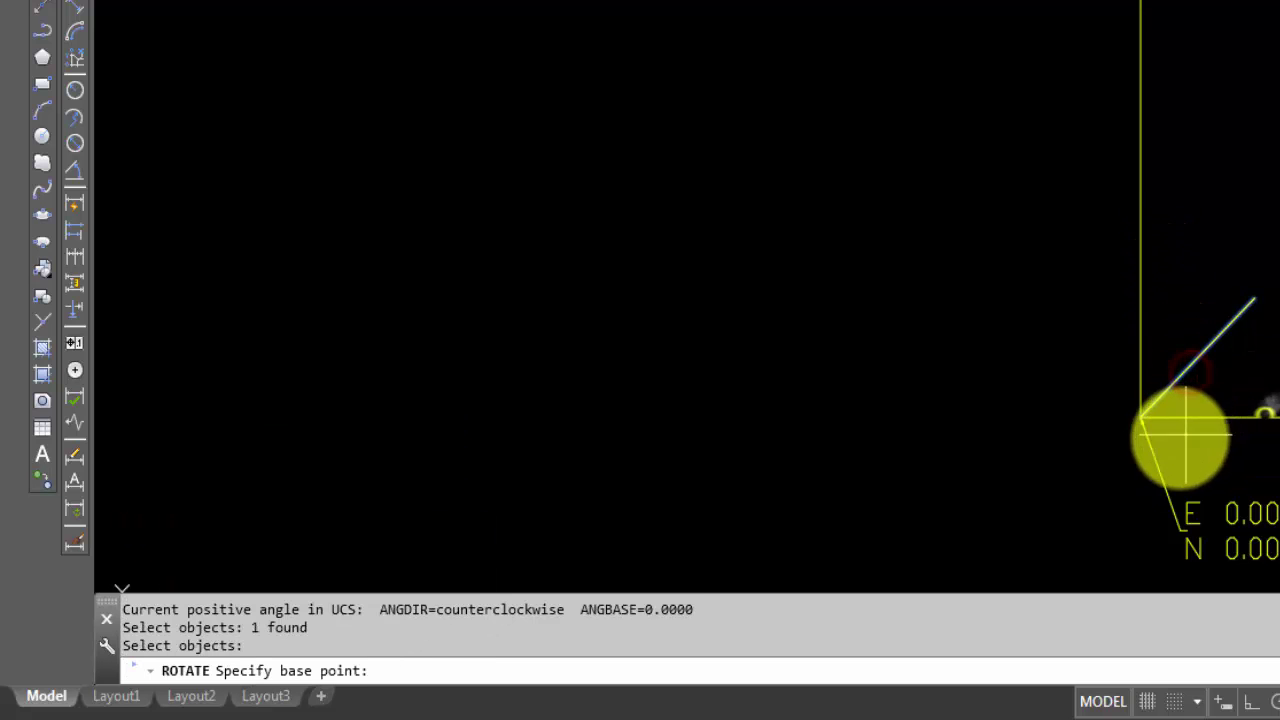
pyautogui.click(1141, 420)
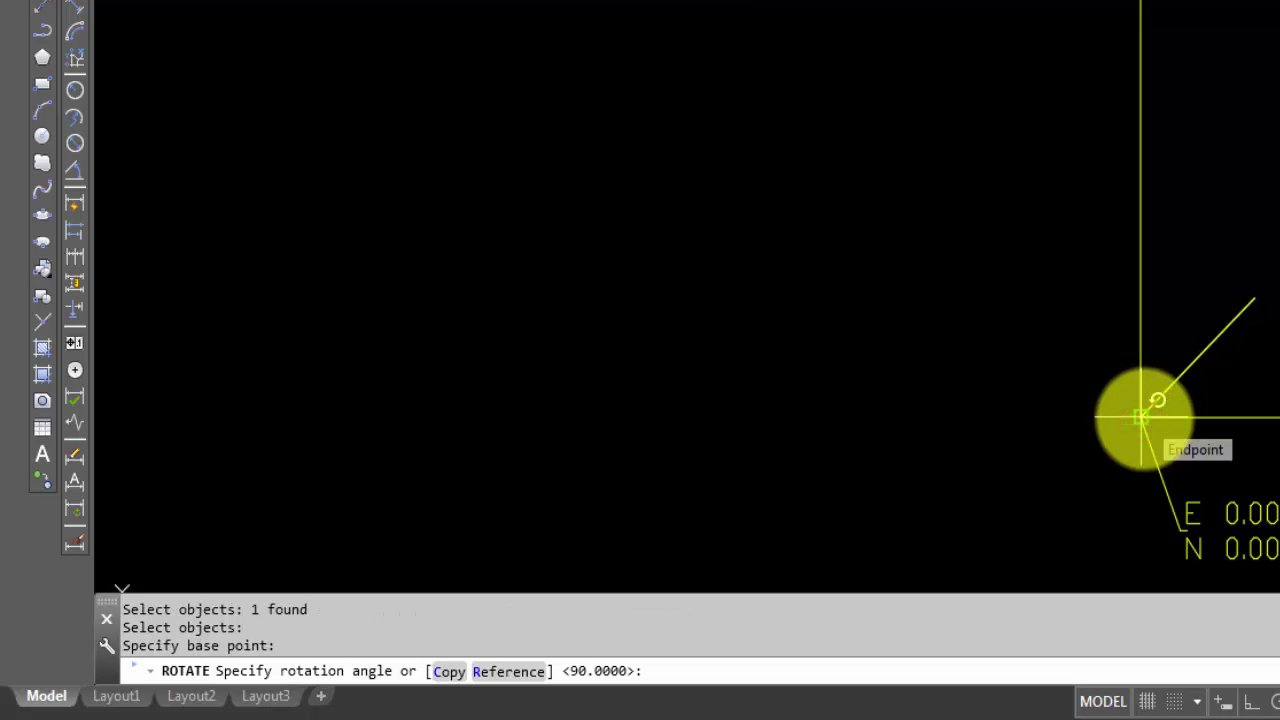
pyautogui.press('Return')
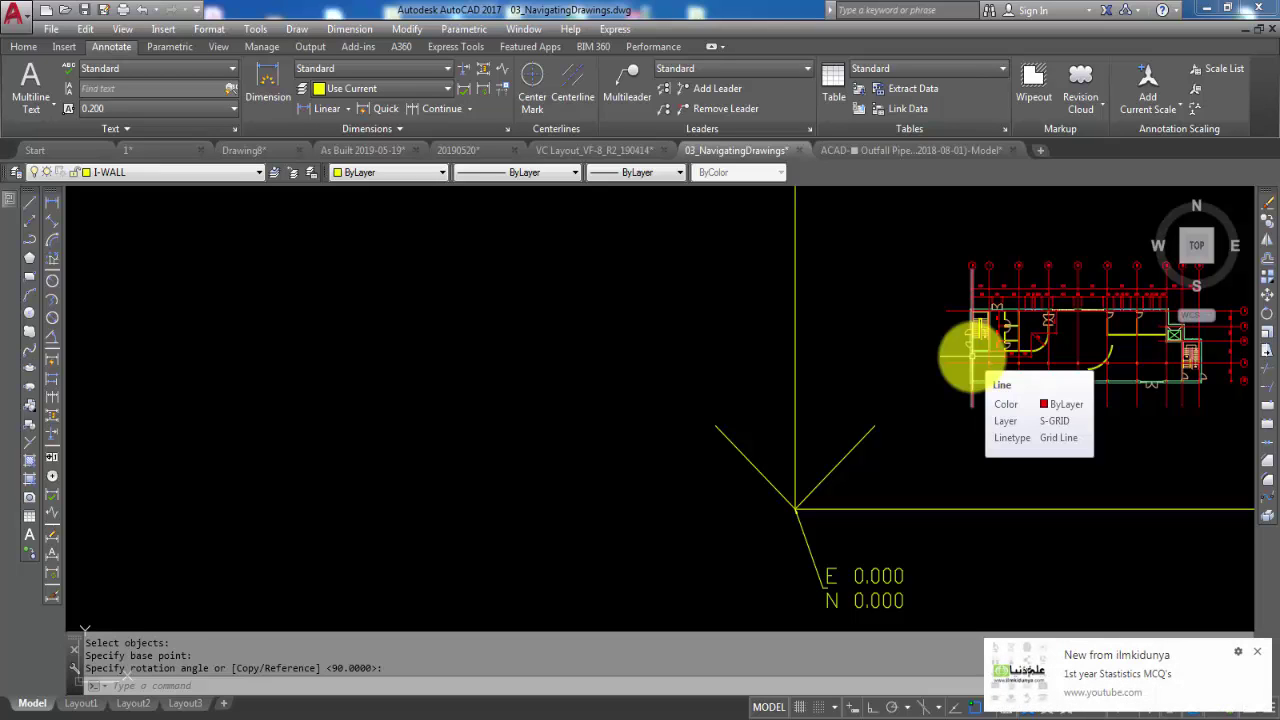
pyautogui.click(1257, 651)
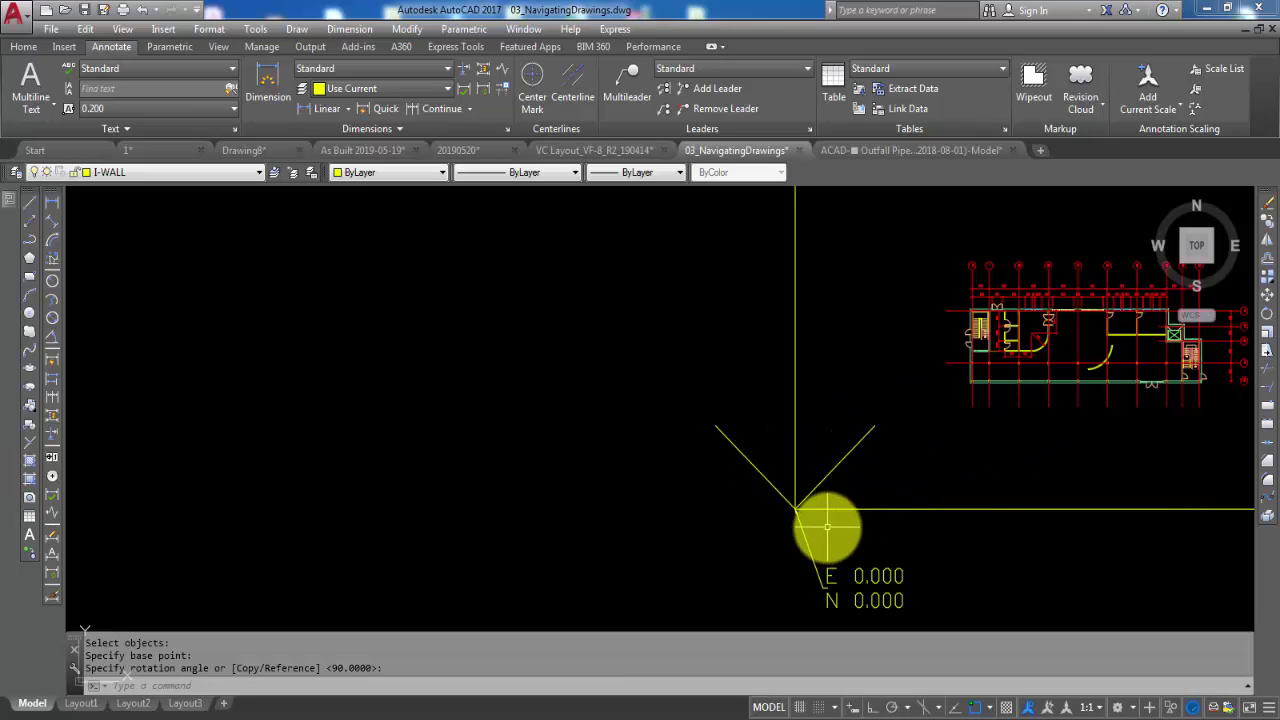
pyautogui.scroll(2, 800, 518)
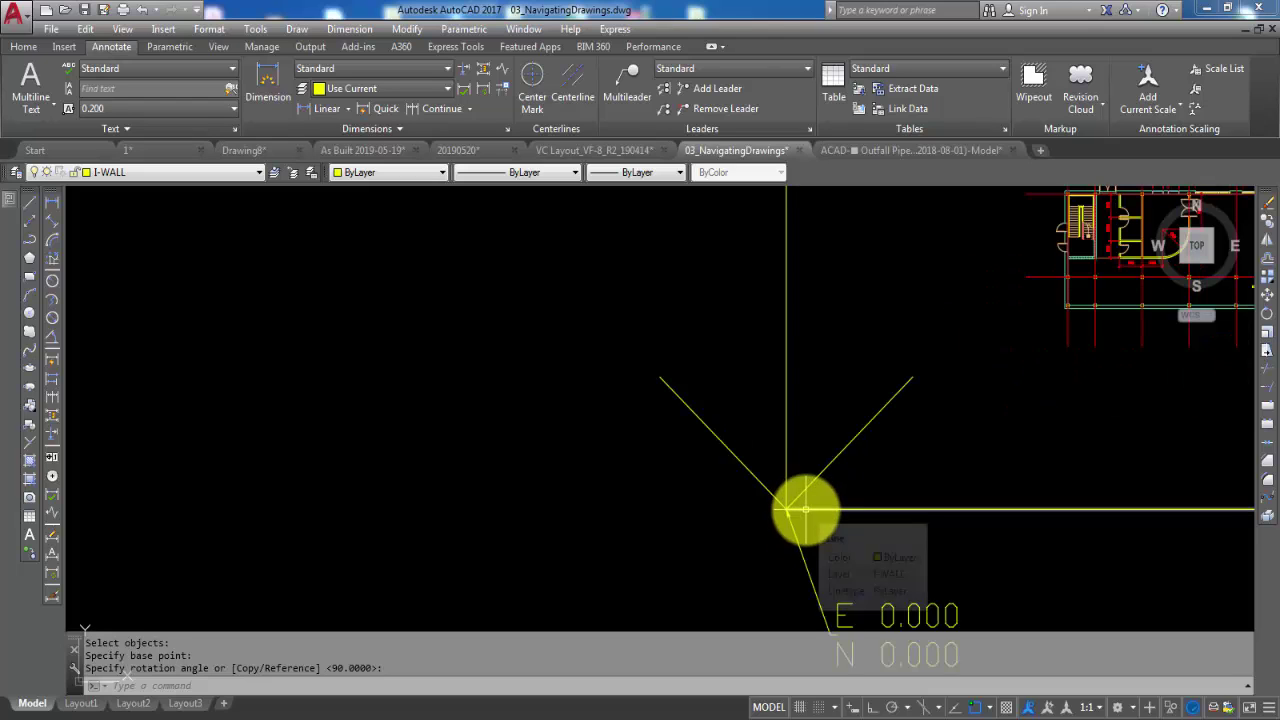
# Define a UCS at the corner with X along the 45° line and Y along the 135° line
pyautogui.write('uc')
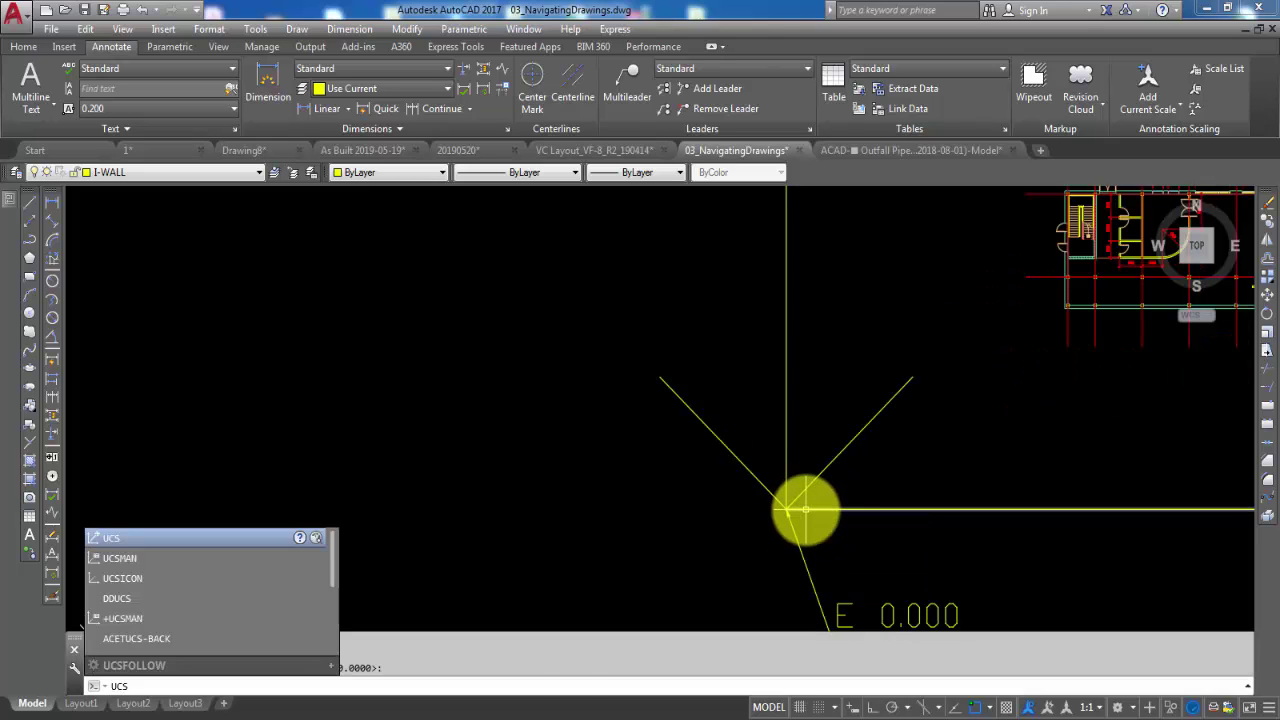
pyautogui.press('Return')
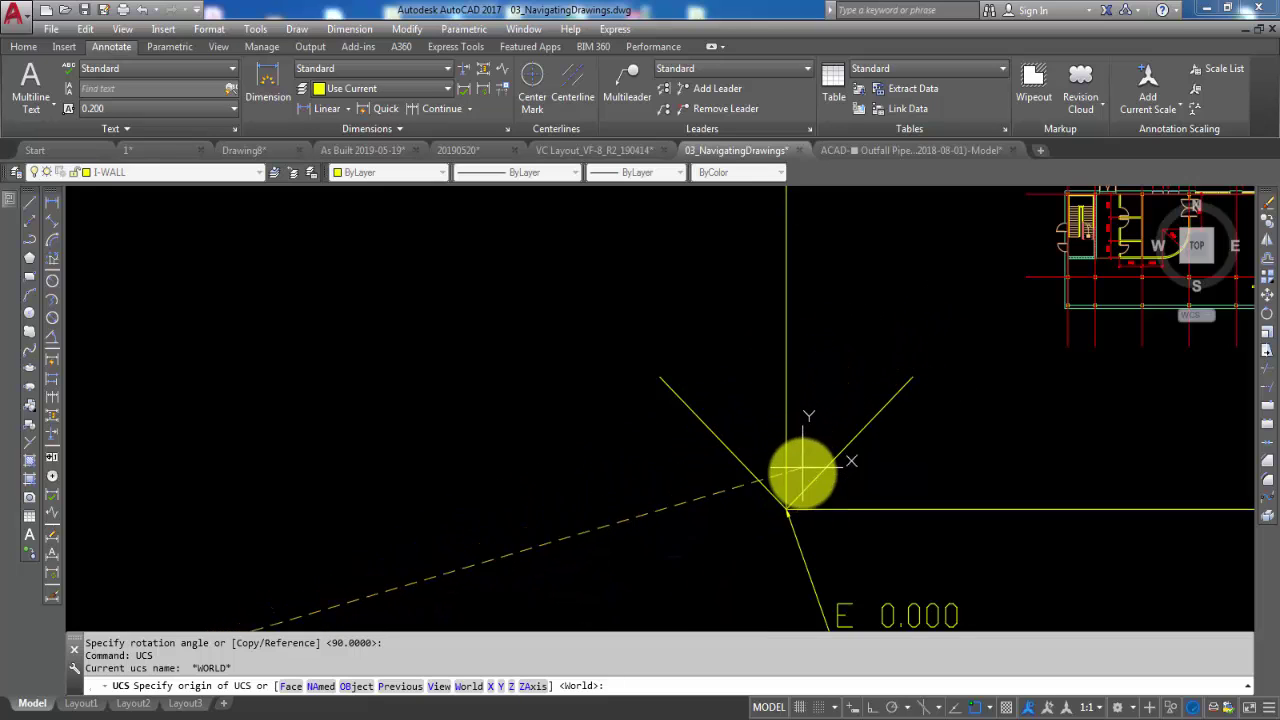
pyautogui.scroll(2, 790, 505)
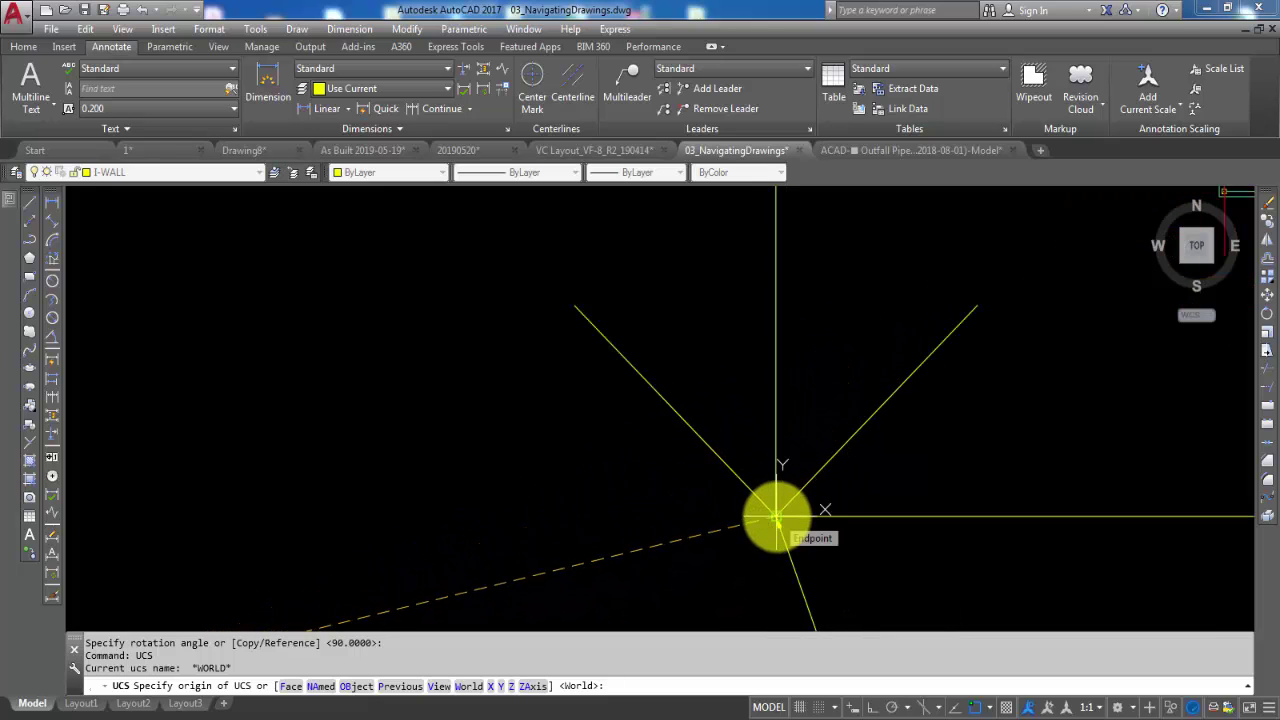
pyautogui.click(776, 516)
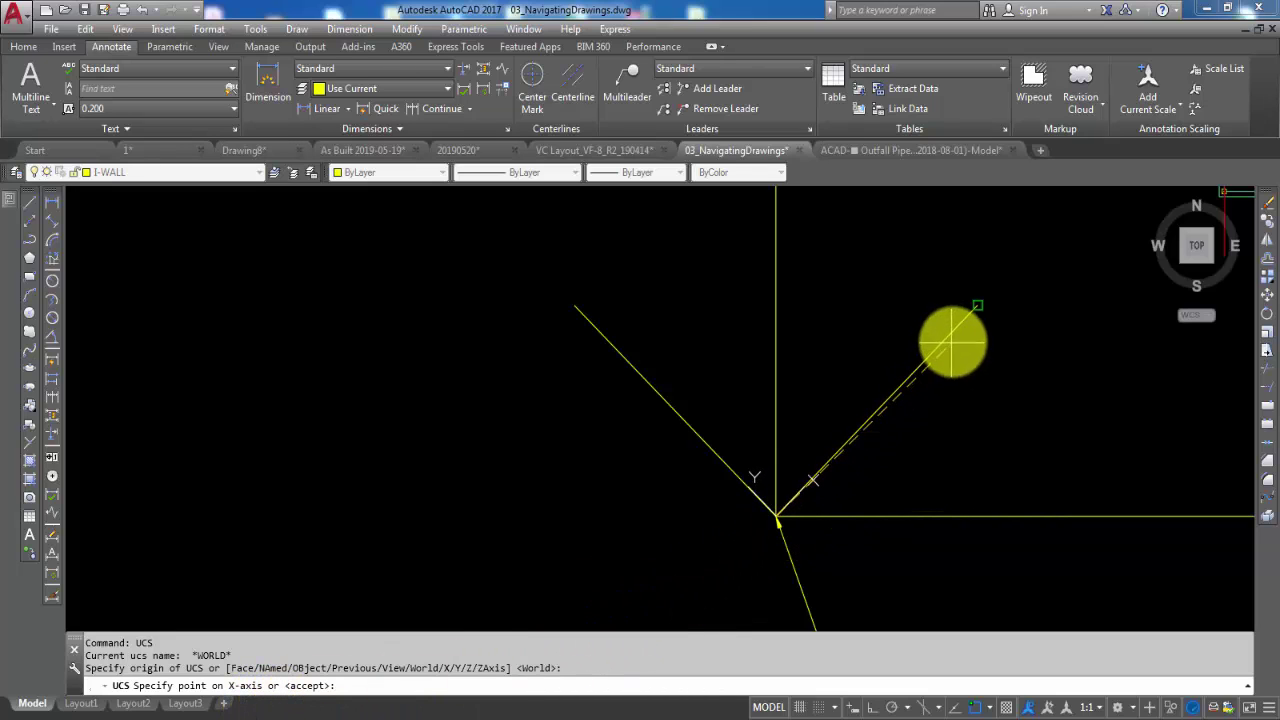
pyautogui.click(978, 305)
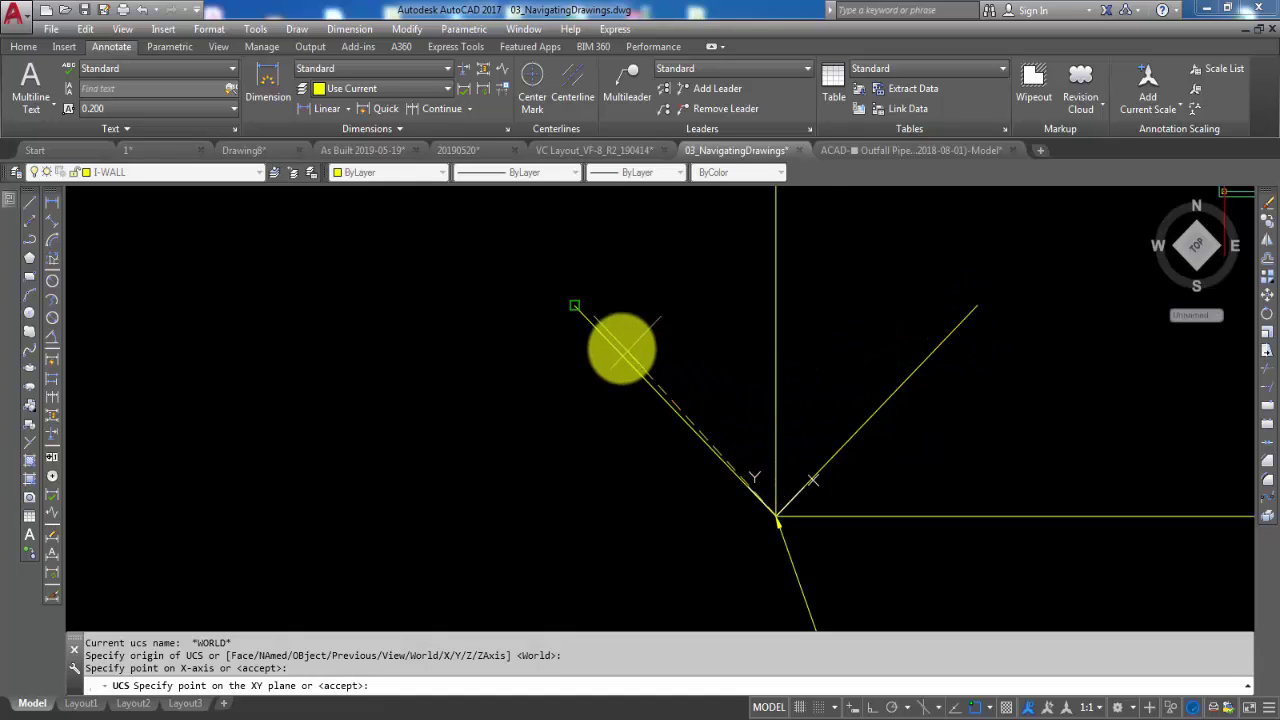
pyautogui.click(573, 305)
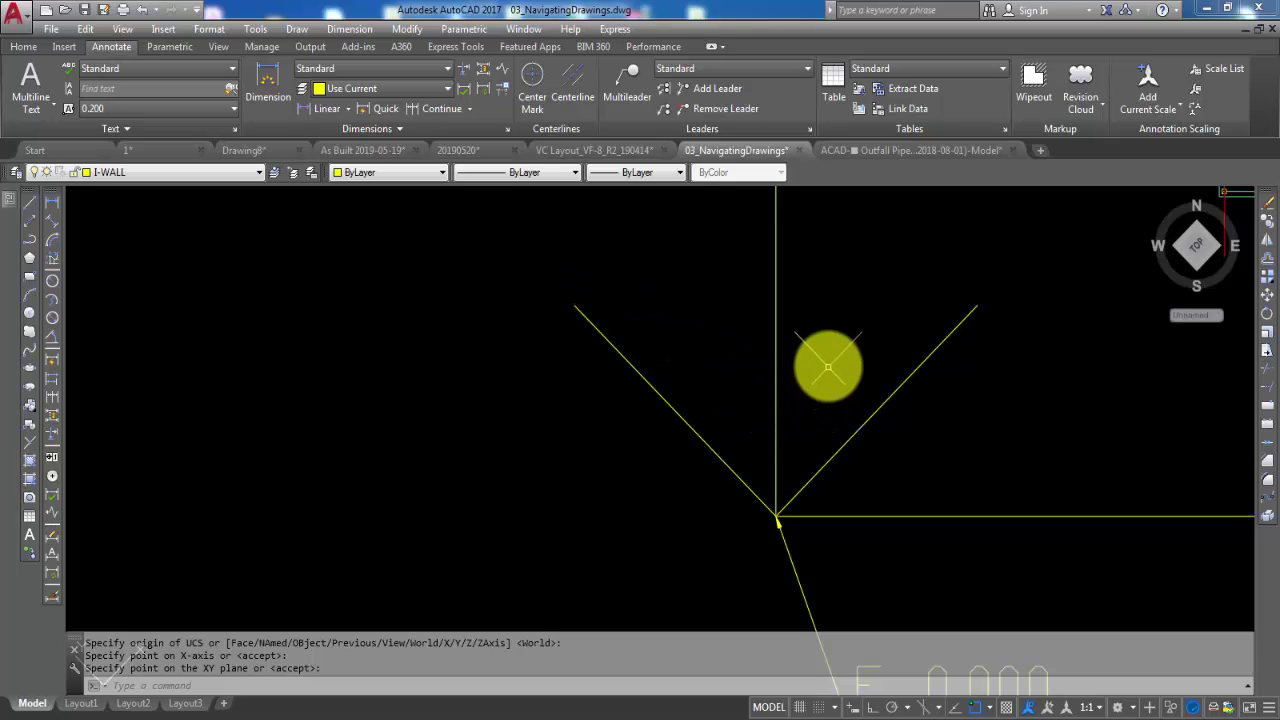
pyautogui.scroll(-3, 786, 397)
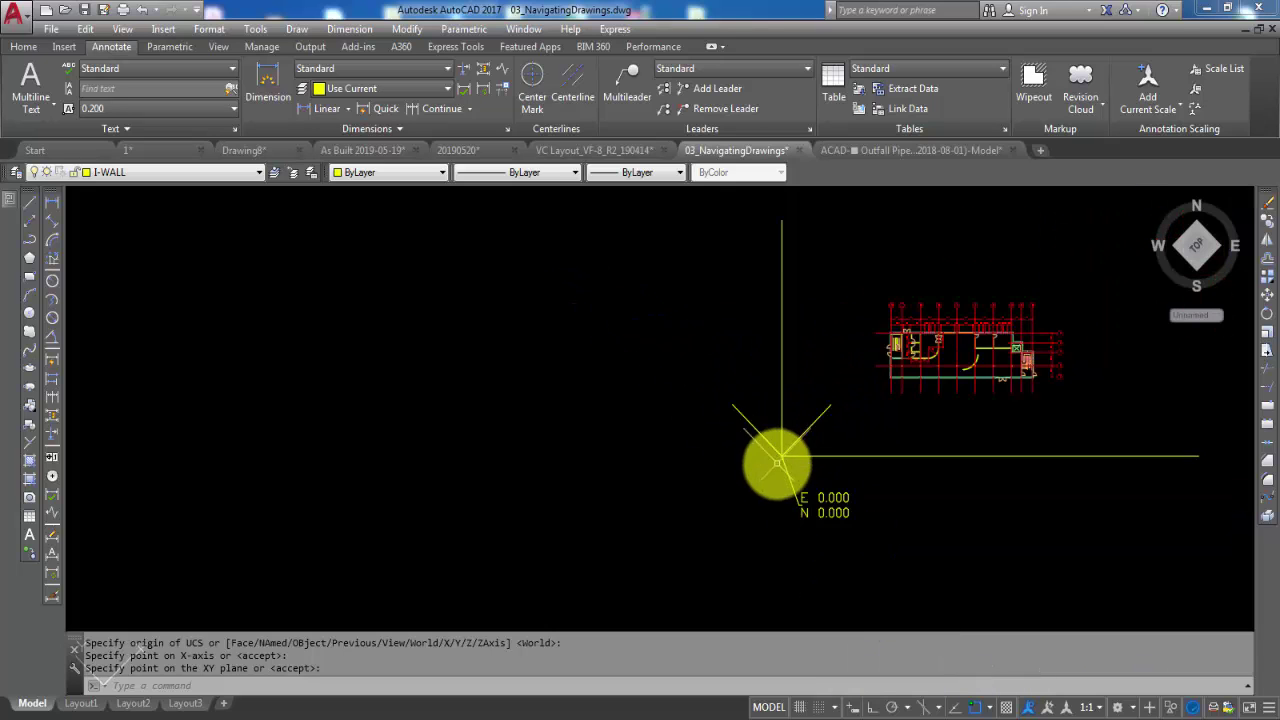
pyautogui.scroll(3, 900, 350)
pyautogui.scroll(-3, 951, 434)
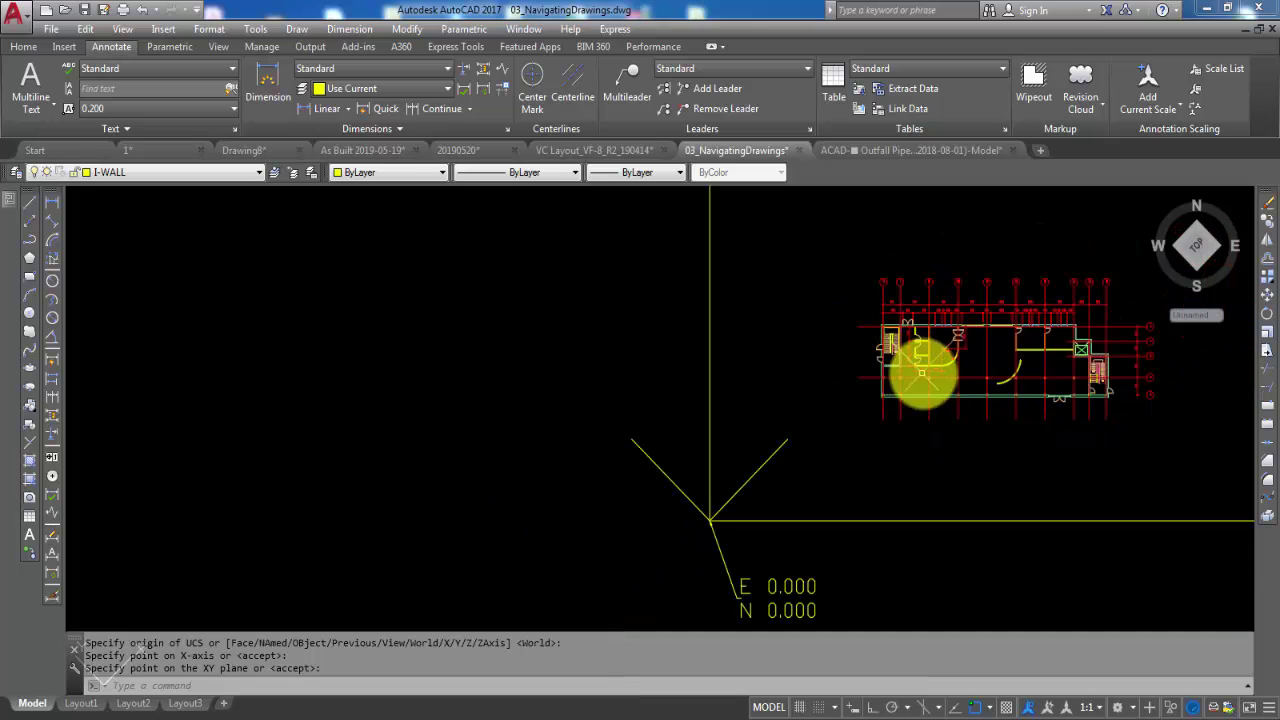
pyautogui.scroll(3, 920, 366)
pyautogui.scroll(2, 903, 380)
pyautogui.scroll(2, 835, 423)
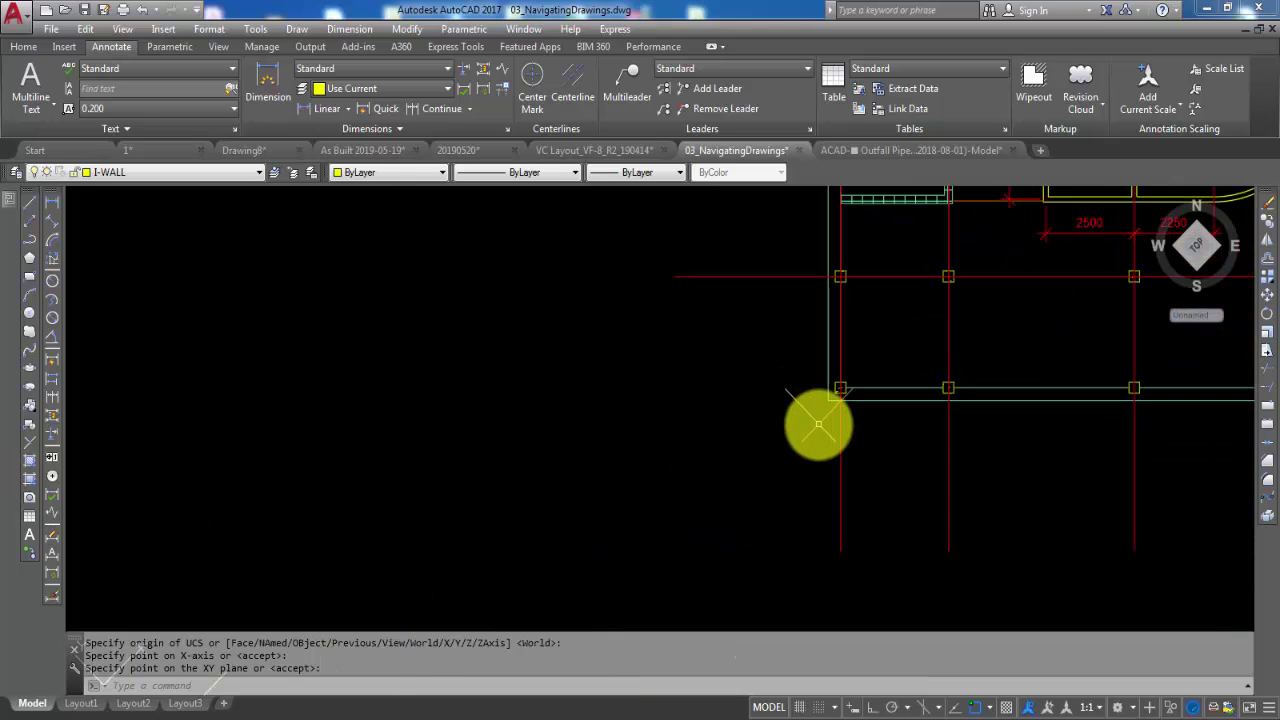
# Label the building's lower-left grid corner with its E/N coordinates via IDD, cancelling a stray selection
pyautogui.write('id')
pyautogui.press('Return')
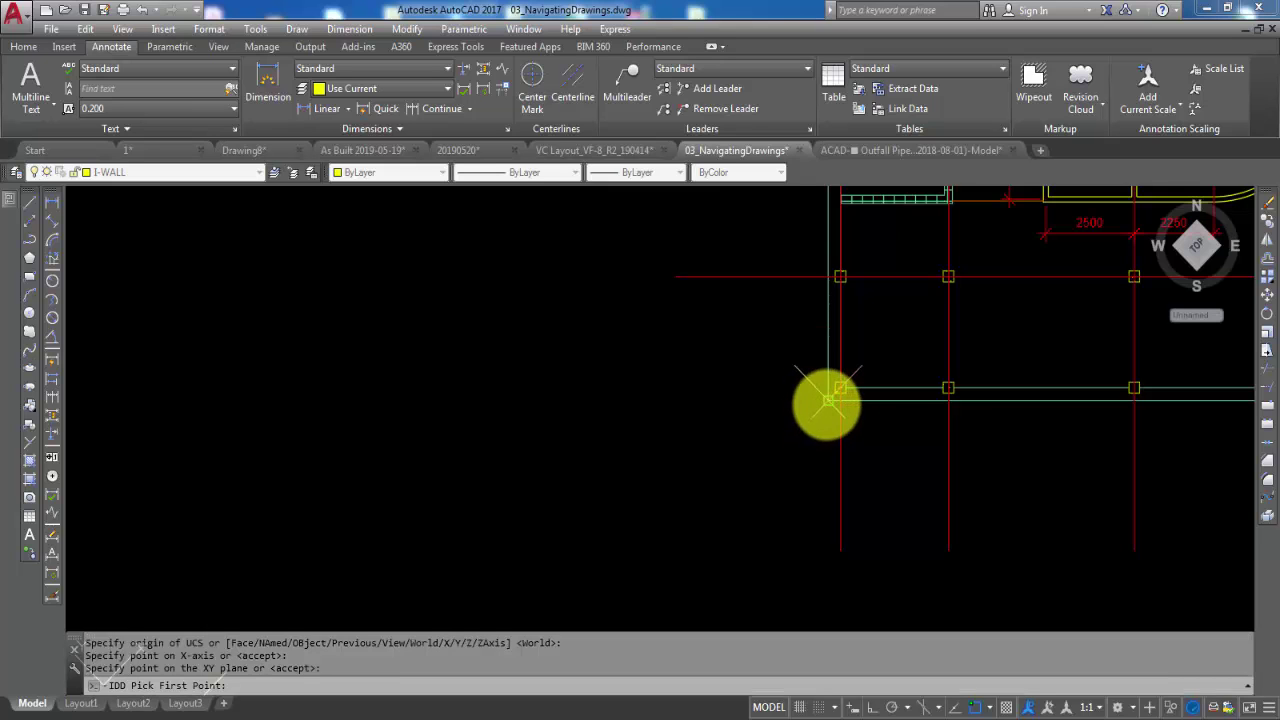
pyautogui.click(828, 400)
pyautogui.click(588, 521)
pyautogui.moveTo(585, 498)
pyautogui.mouseDown(button='middle')
pyautogui.moveTo(632, 299)
pyautogui.moveTo(737, 457)
pyautogui.mouseUp(button='middle')
pyautogui.scroll(2, 631, 299)
pyautogui.click(752, 465)
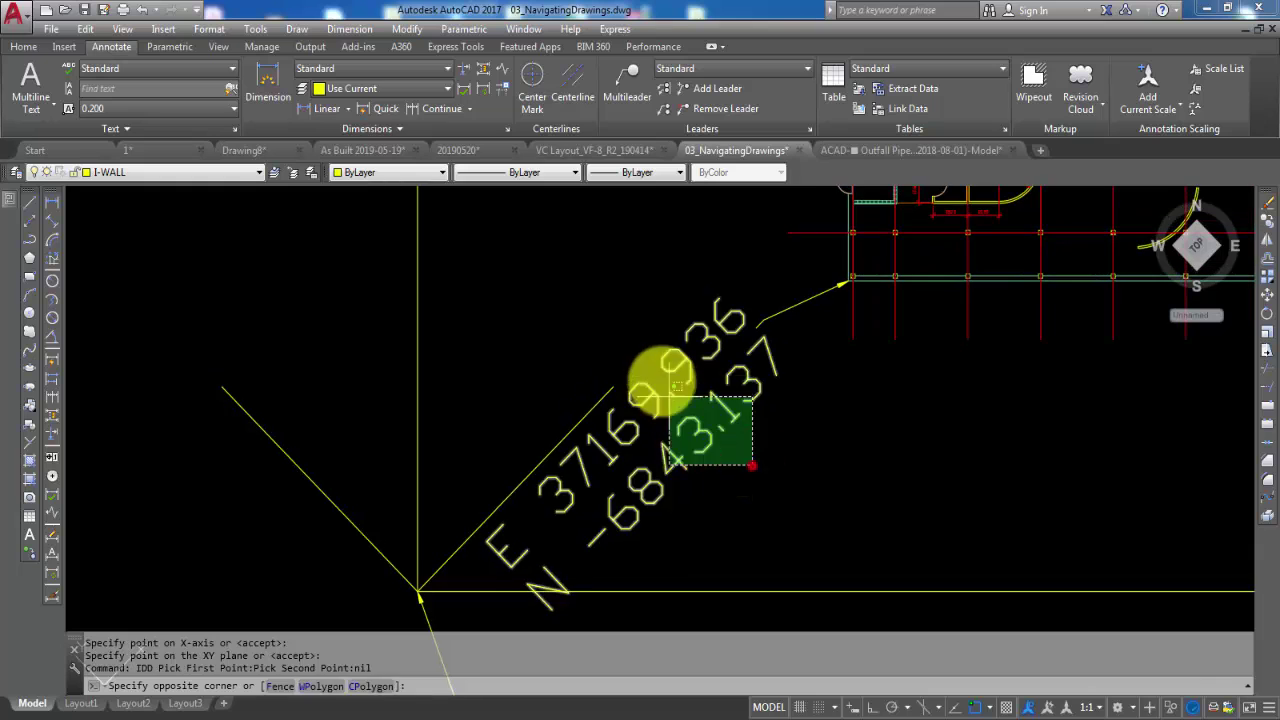
pyautogui.click(680, 385)
pyautogui.moveTo(731, 389); pyautogui.dragTo(750, 455, button='middle')
pyautogui.scroll(-3, 756, 433)
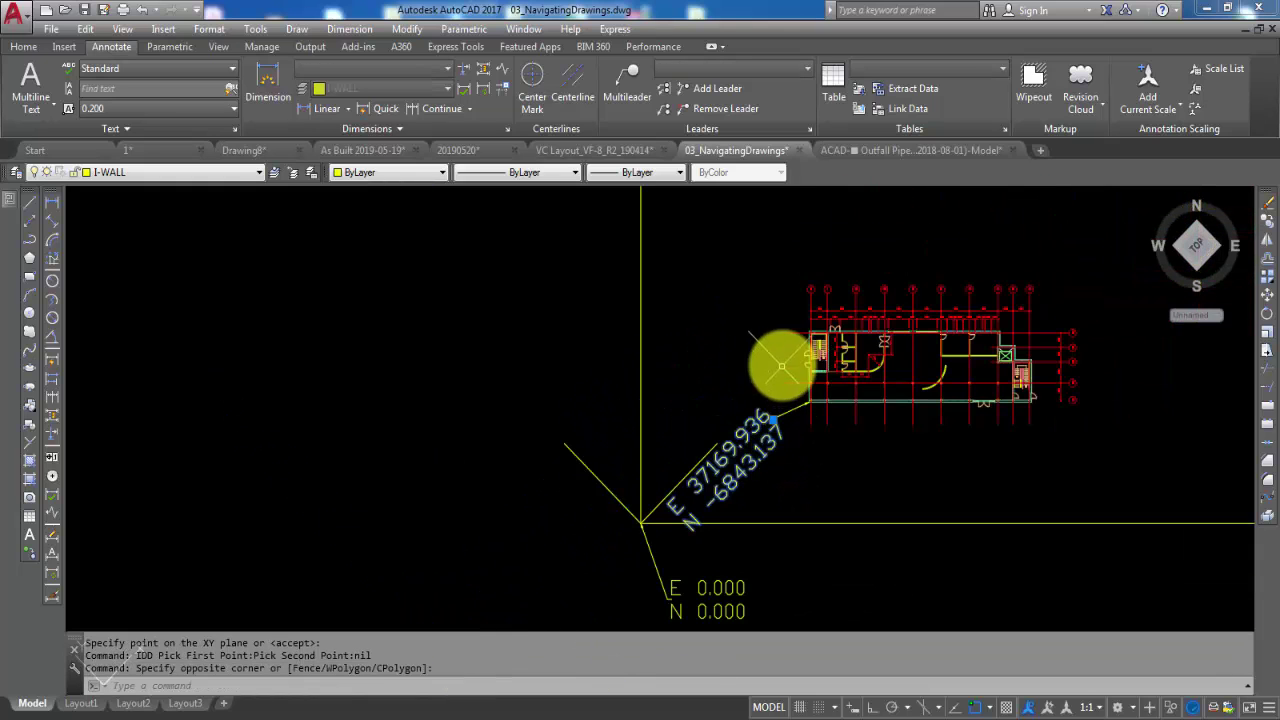
pyautogui.write('i')
pyautogui.press('Escape')
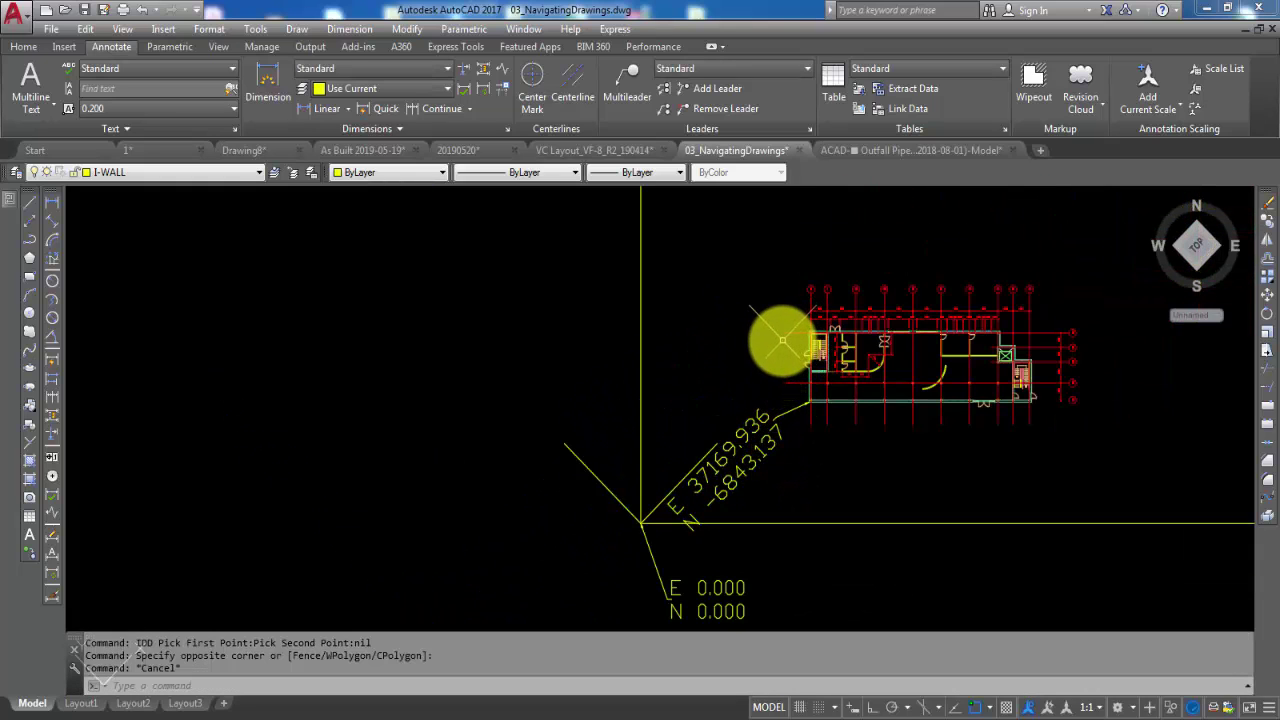
# Label the building's stair corner with a second E/N coordinate tag
pyautogui.write('id')
pyautogui.press('Return')
pyautogui.scroll(4, 780, 343)
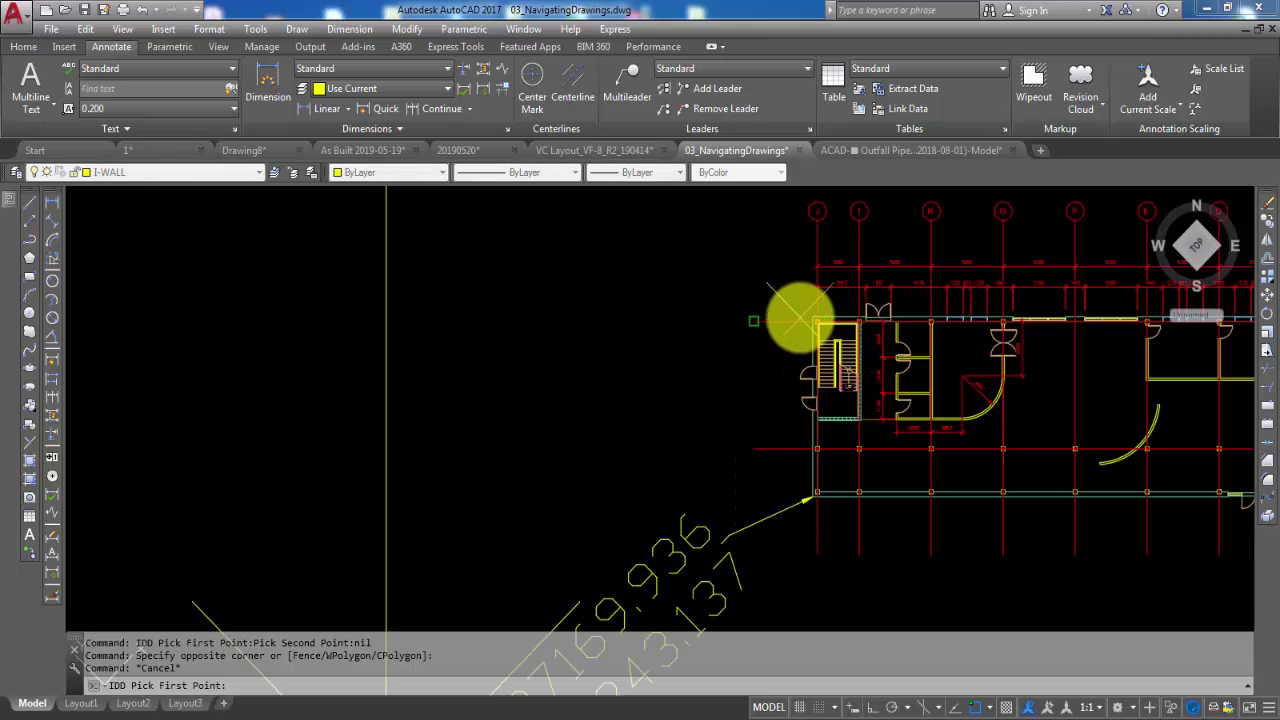
pyautogui.scroll(2, 794, 314)
pyautogui.click(806, 314)
pyautogui.scroll(-5, 849, 251)
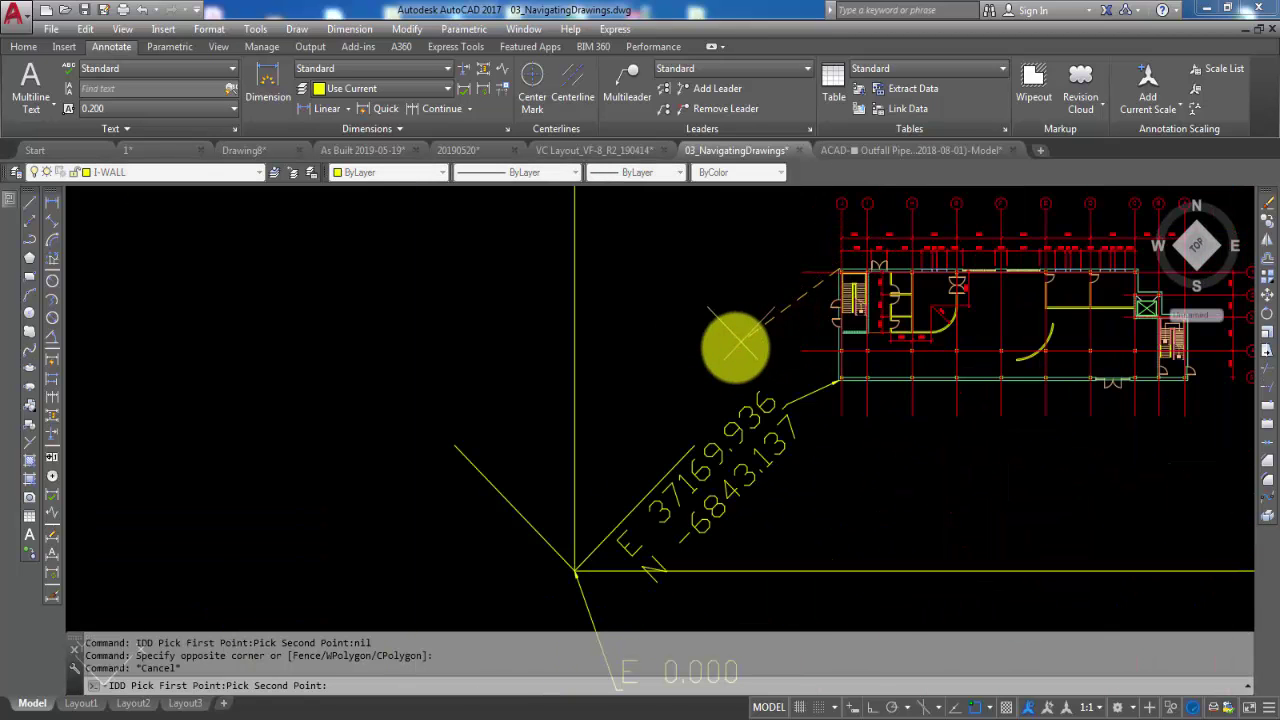
pyautogui.click(715, 343)
pyautogui.moveTo(670, 418); pyautogui.dragTo(685, 370, button='middle')
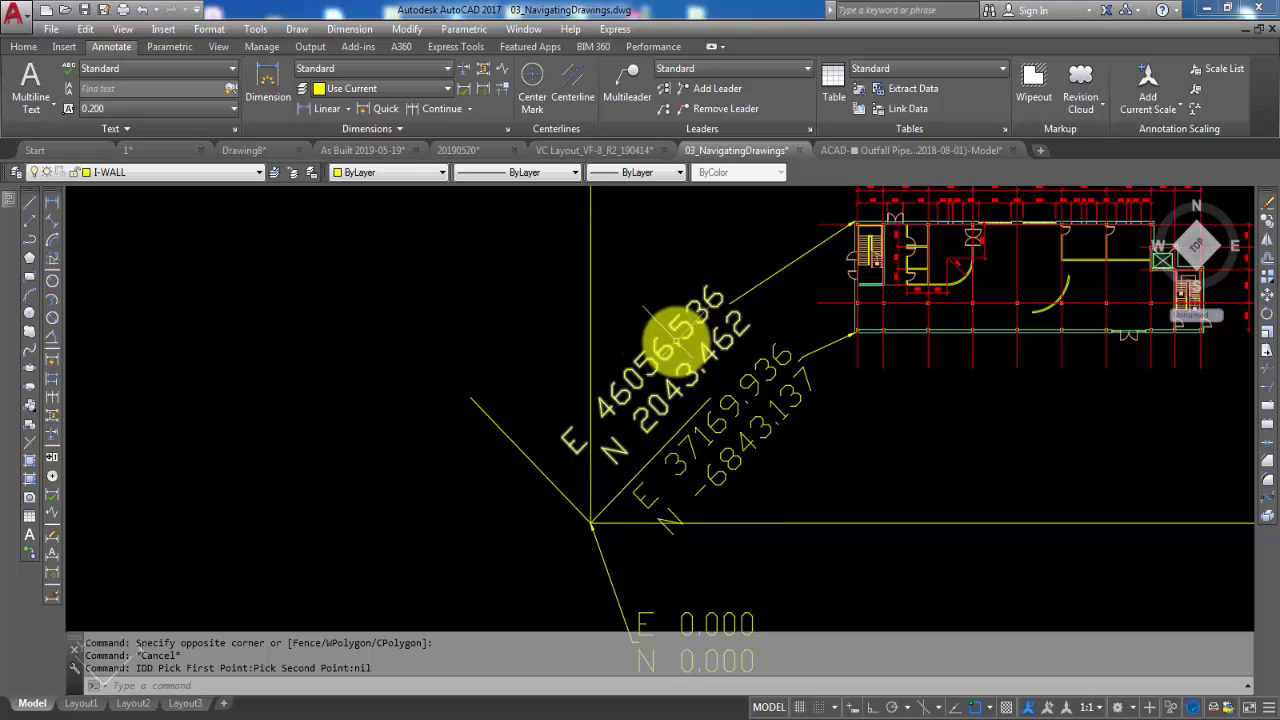
pyautogui.scroll(-2, 766, 432)
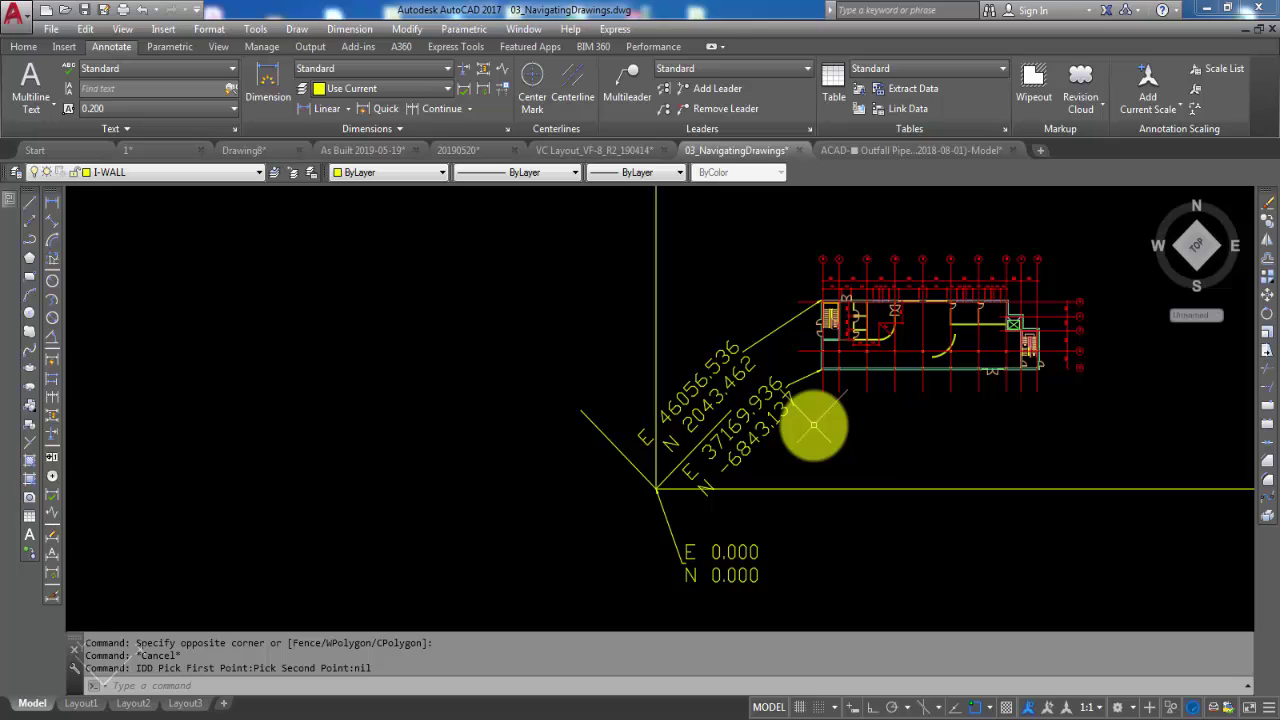
# Show the plan view of the current rotated UCS and zoom around the E/N labels
pyautogui.write('p')
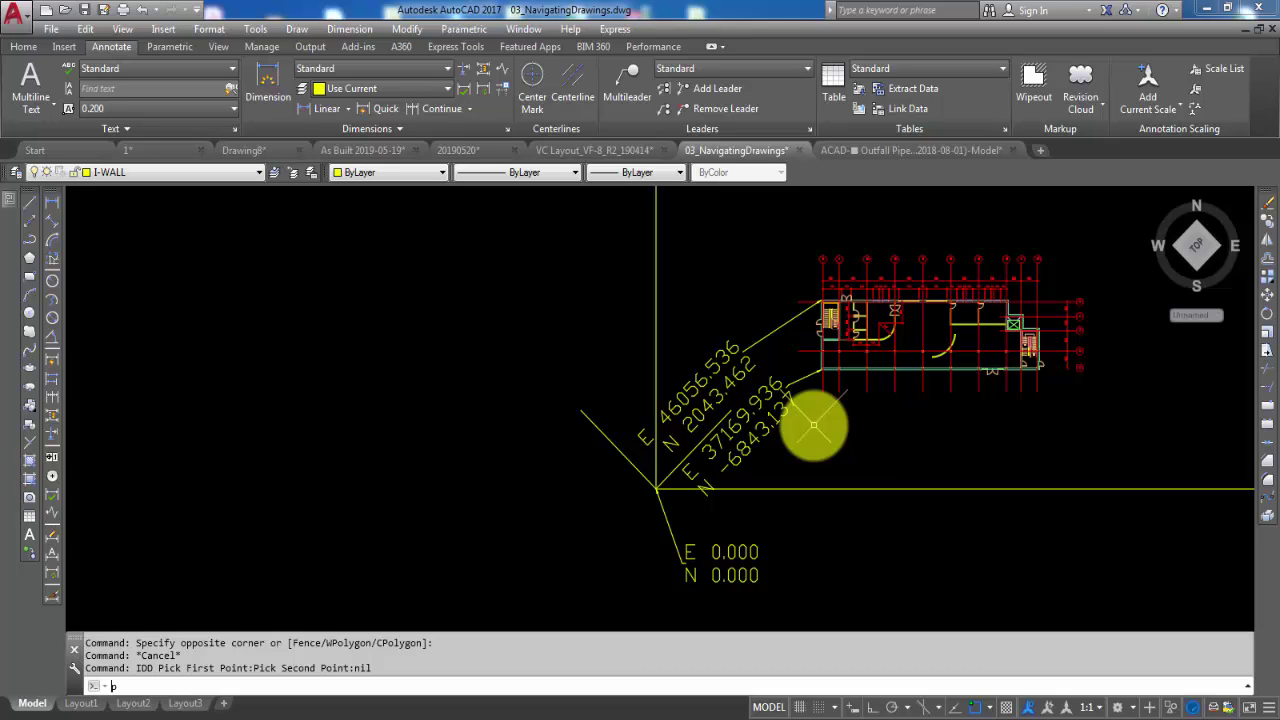
pyautogui.write('a')
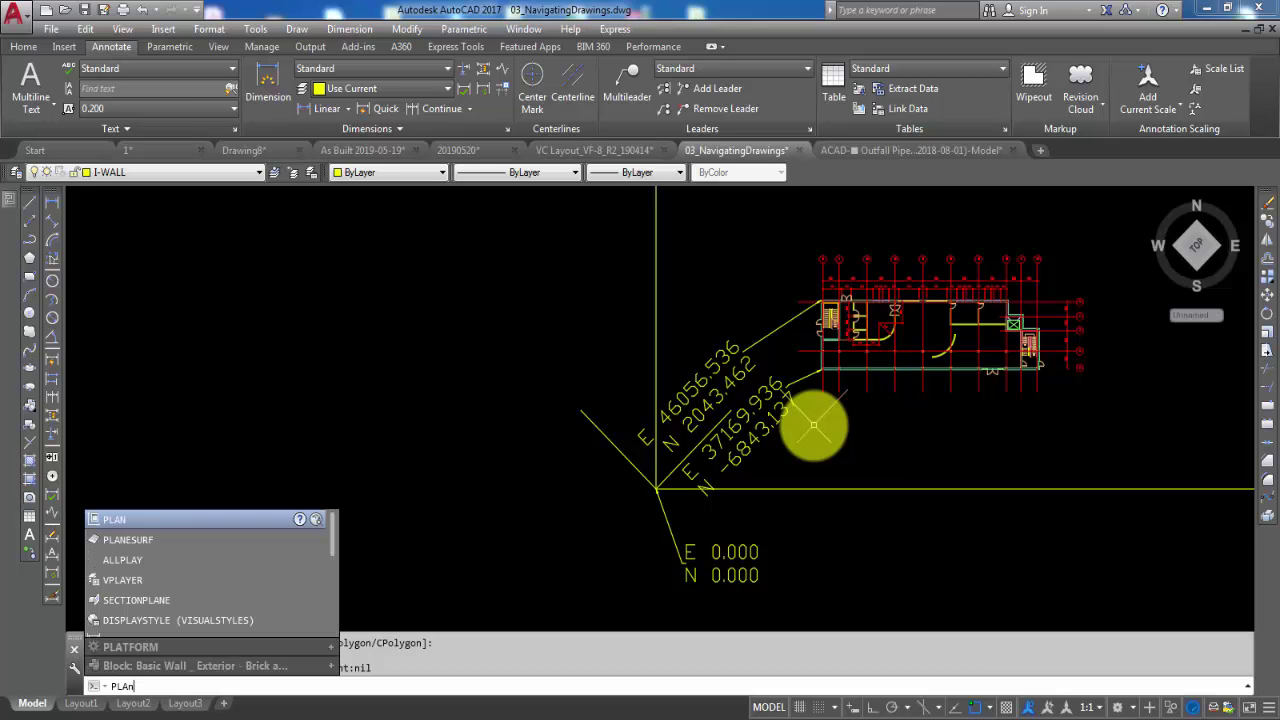
pyautogui.press('Return')
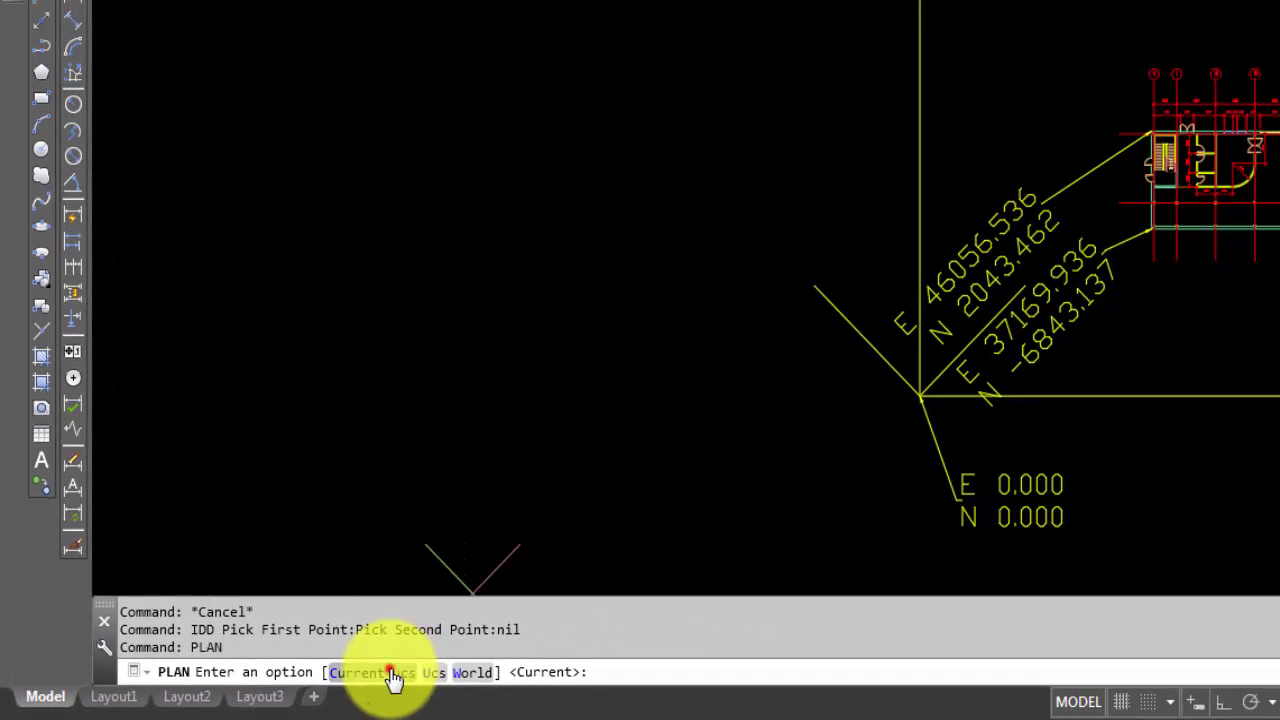
pyautogui.click(393, 679)
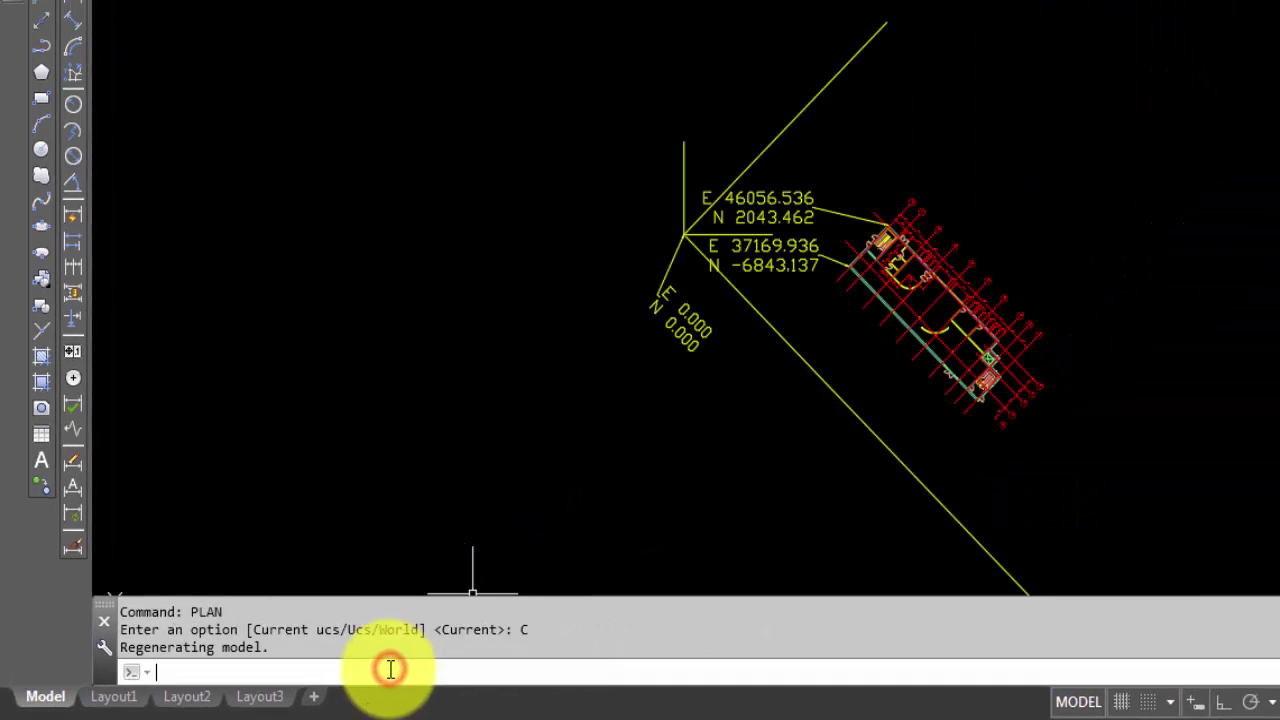
pyautogui.scroll(2, 905, 265)
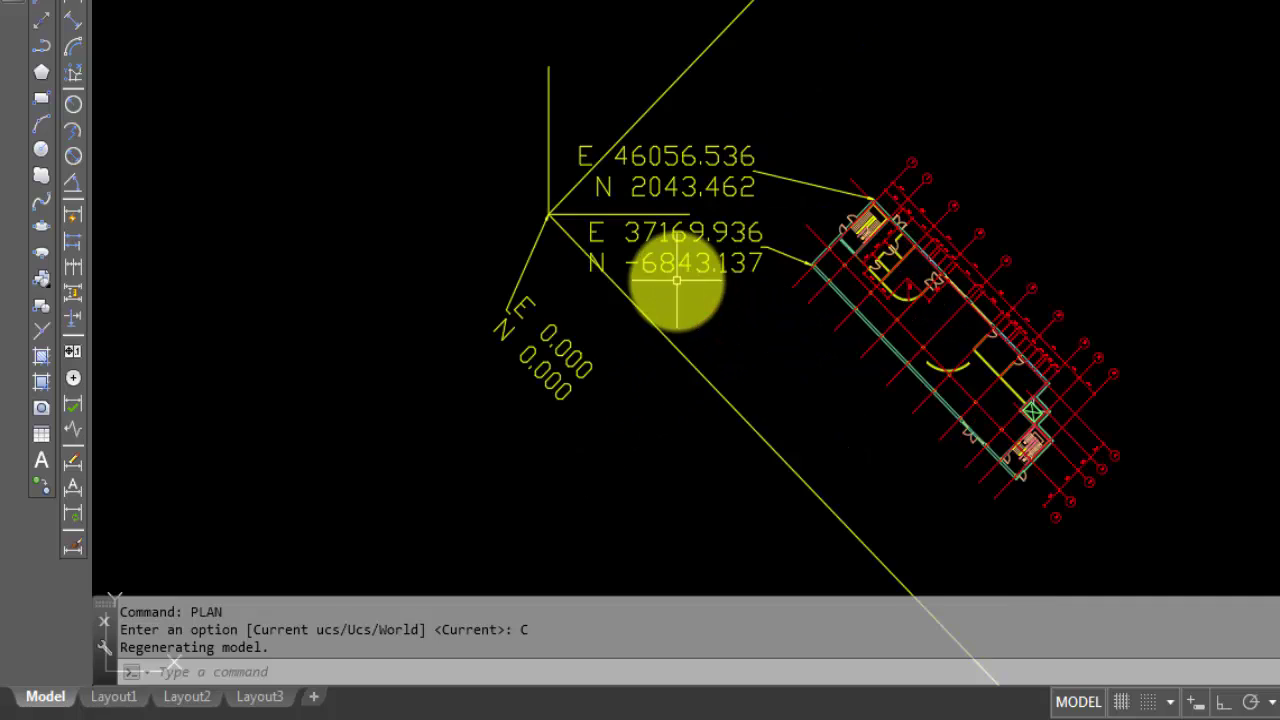
pyautogui.scroll(-3, 520, 342)
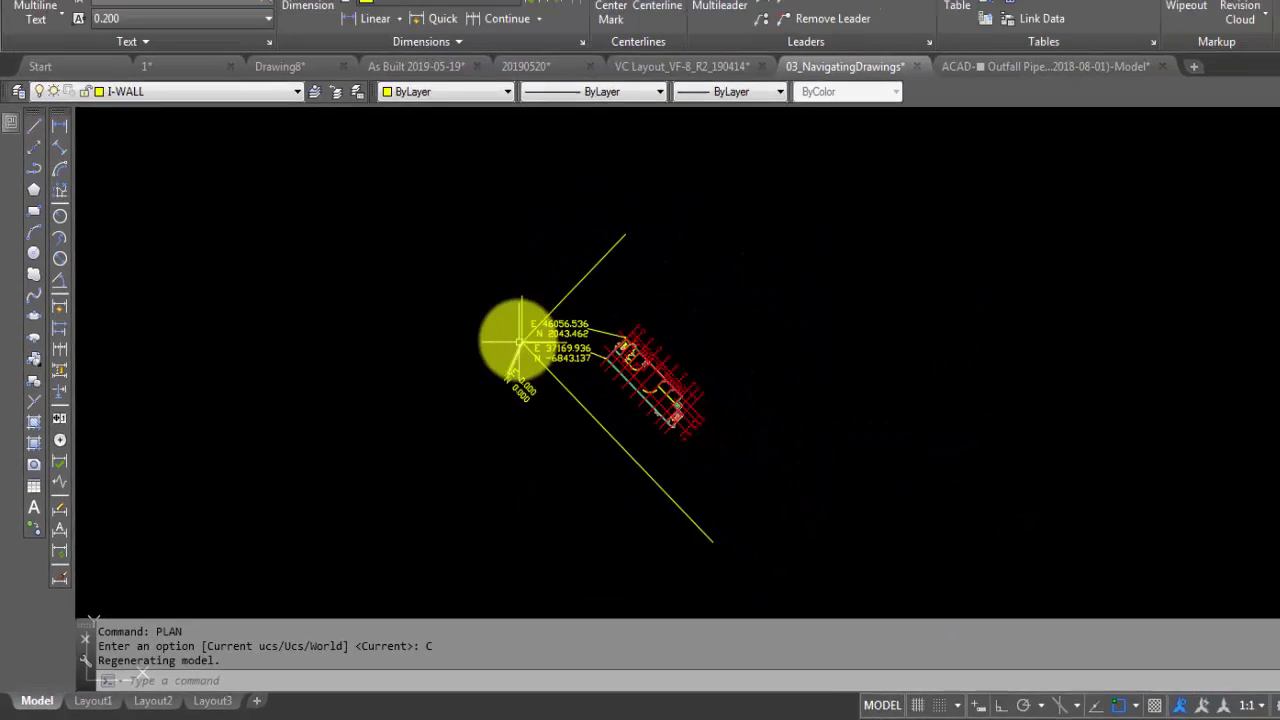
pyautogui.scroll(3, 520, 342)
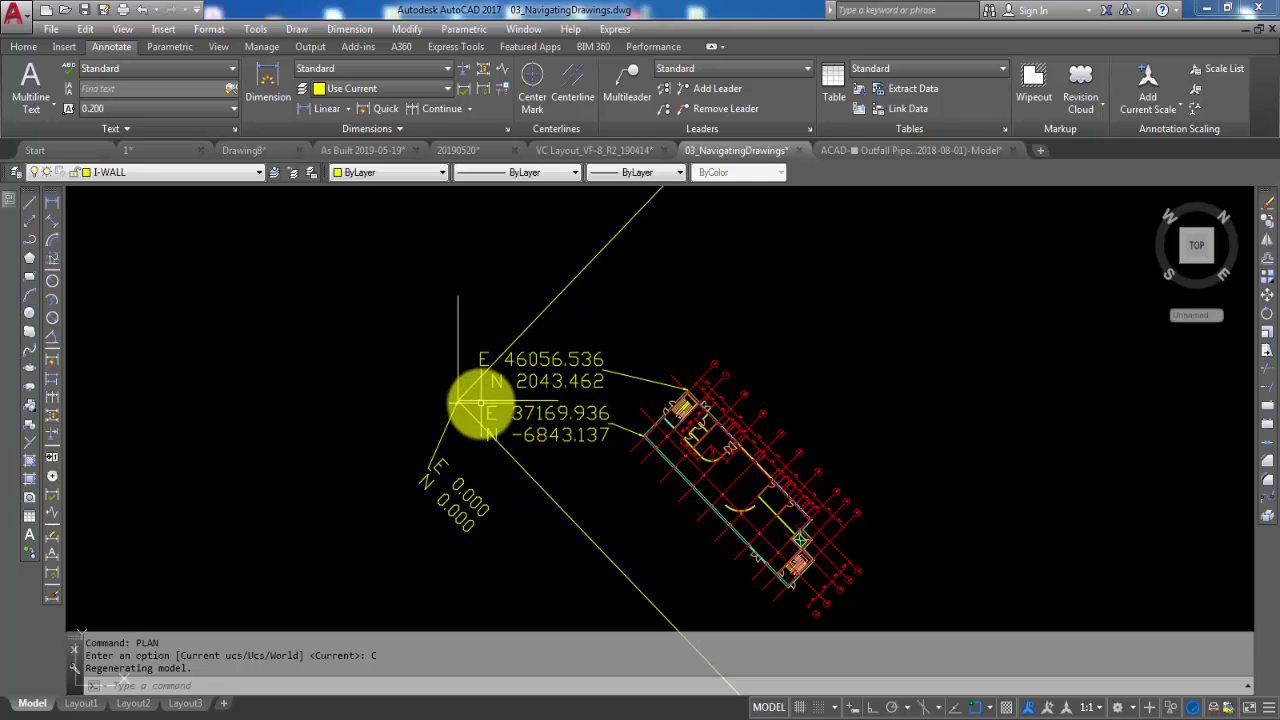
pyautogui.scroll(2, 635, 415)
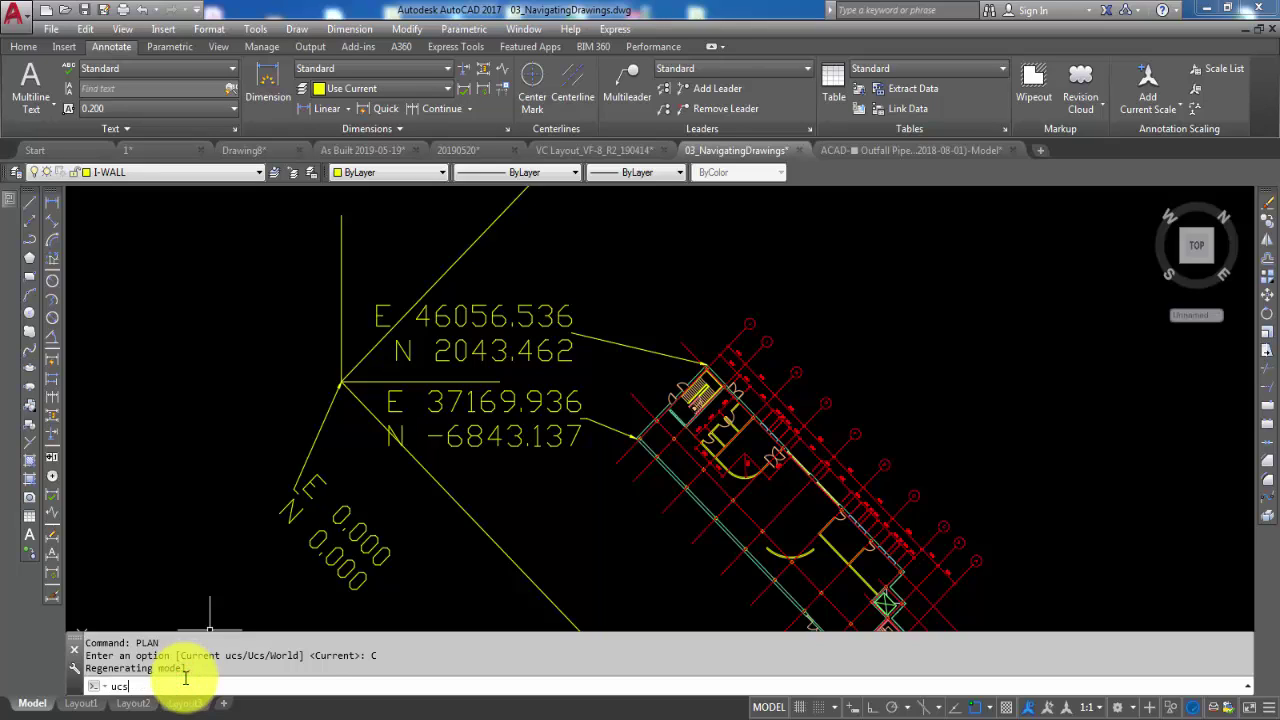
# Switch the UCS to World, then restore the previous rotated UCS
pyautogui.press('Return')
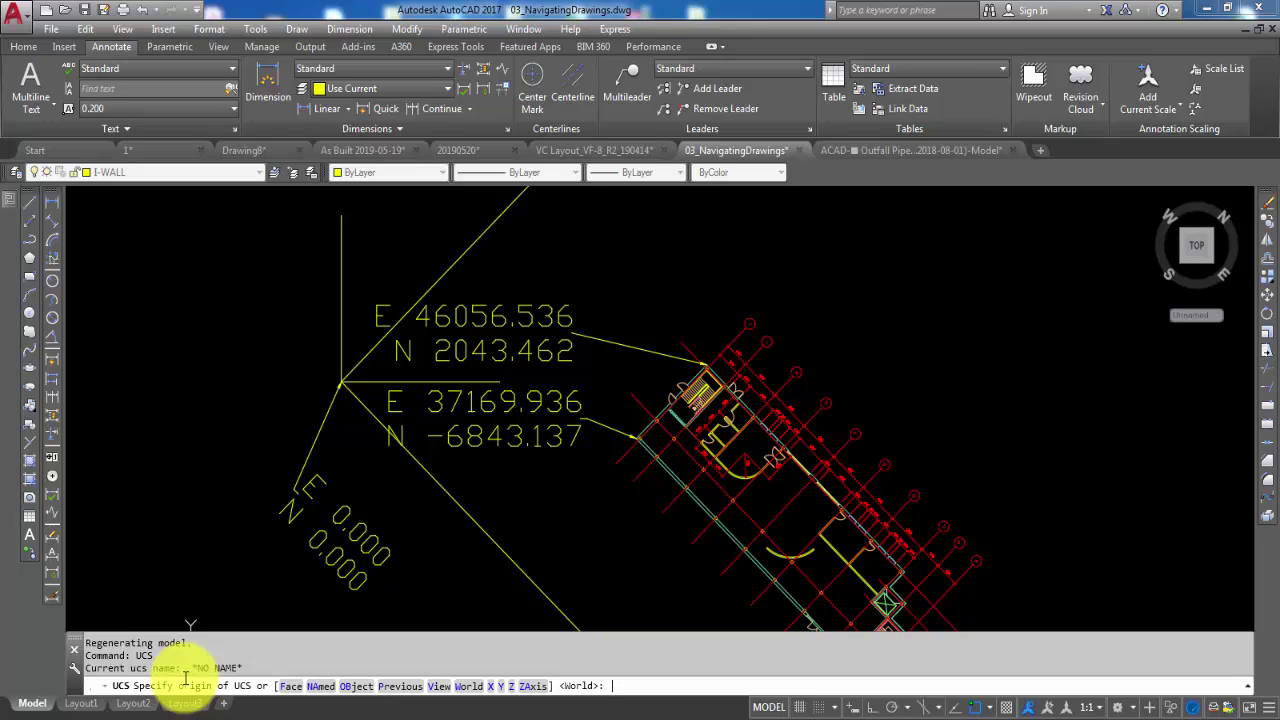
pyautogui.press('Return')
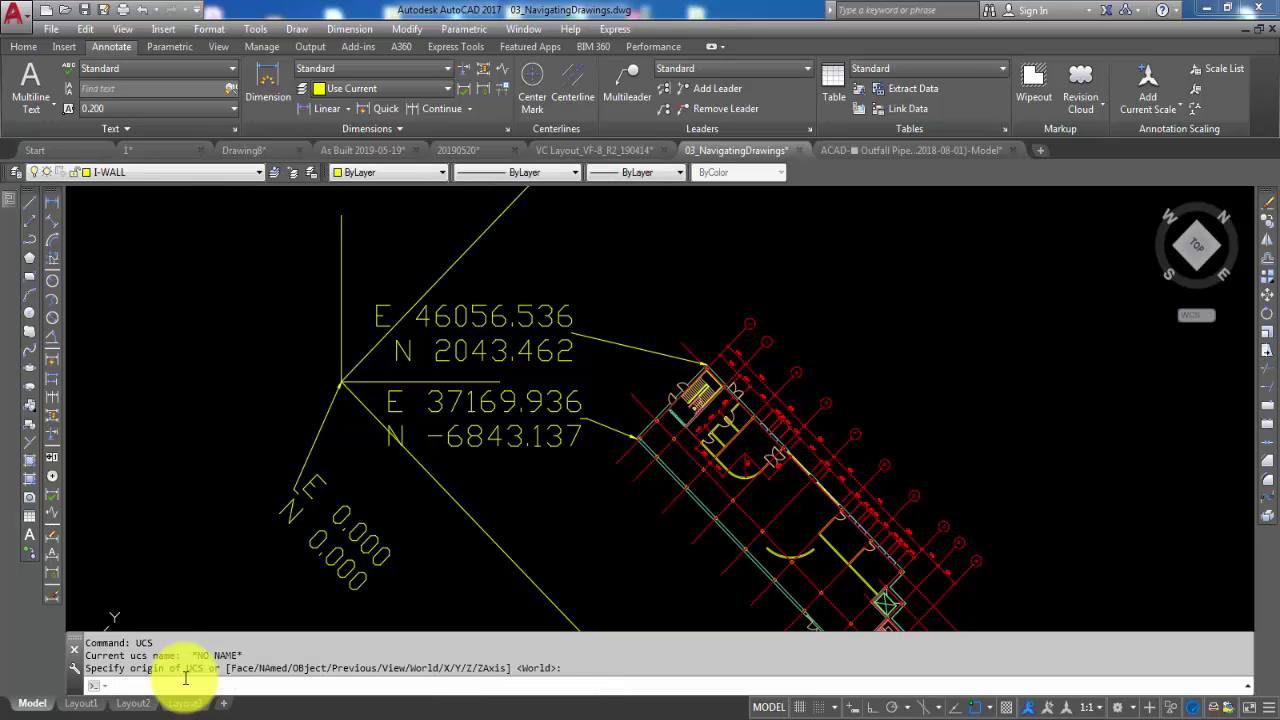
pyautogui.write('ucs')
pyautogui.press('Return')
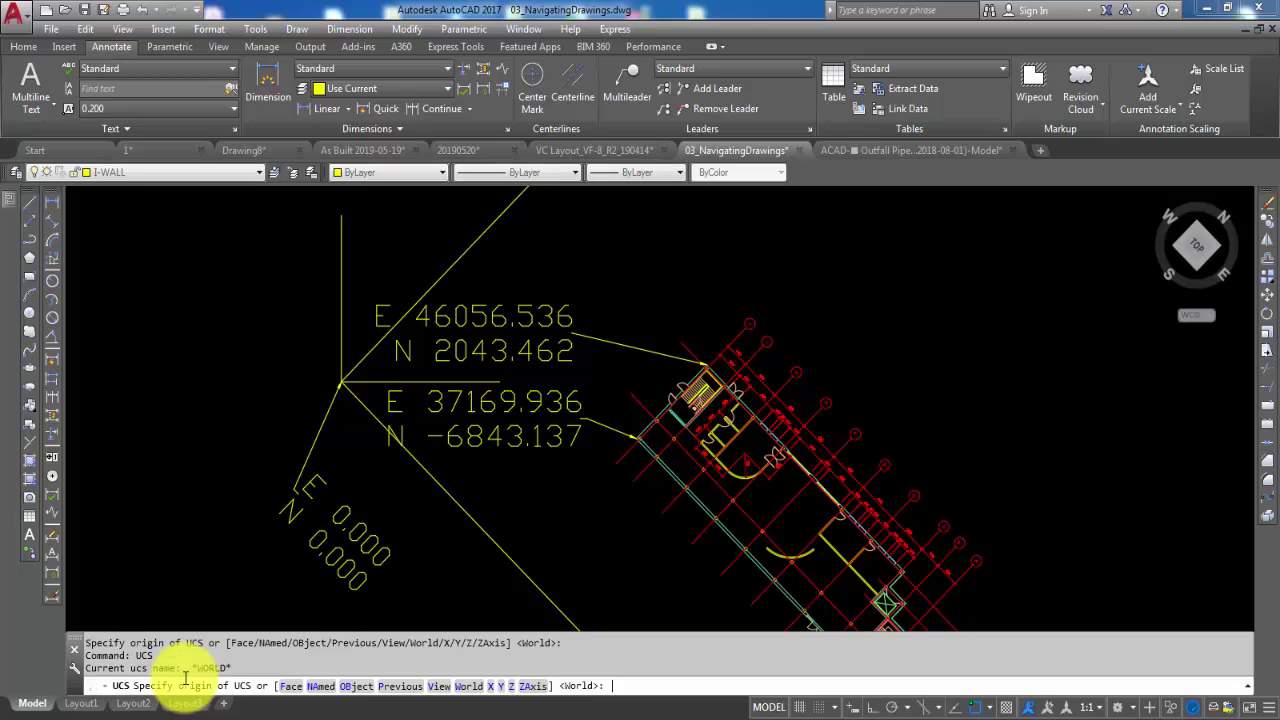
pyautogui.click(421, 690)
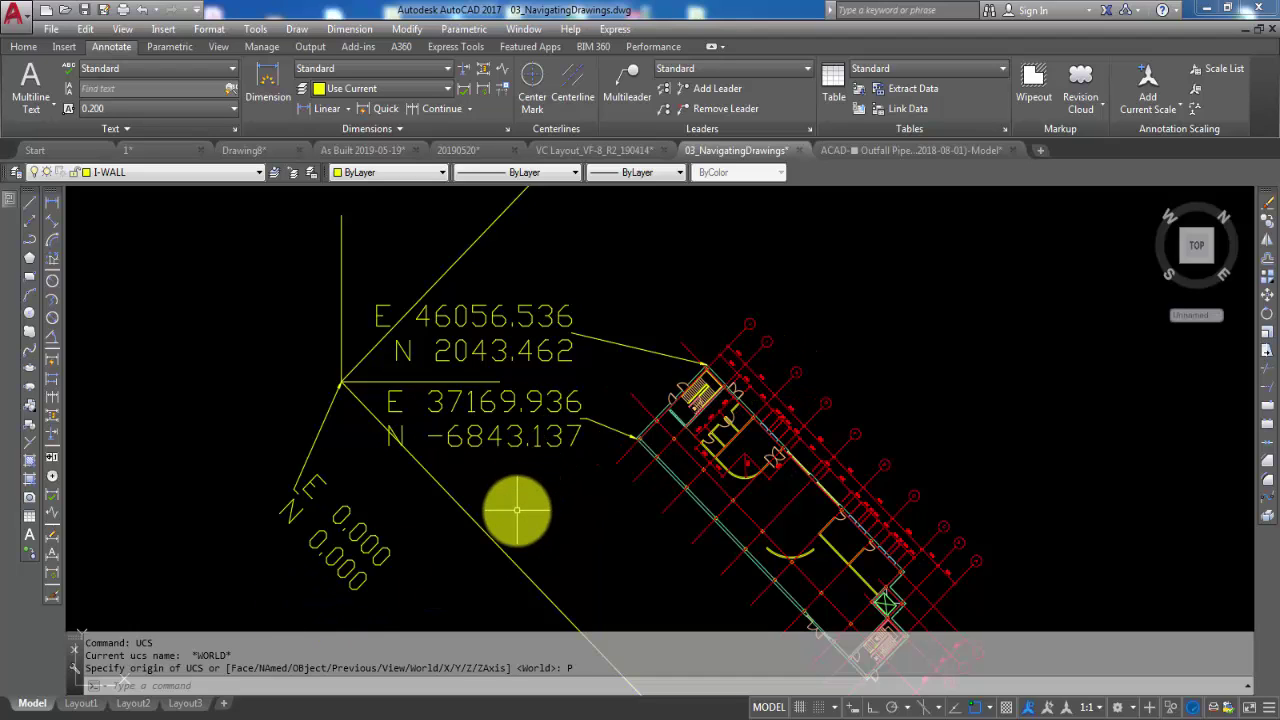
# Show the plan view of the current UCS
pyautogui.write('pa')
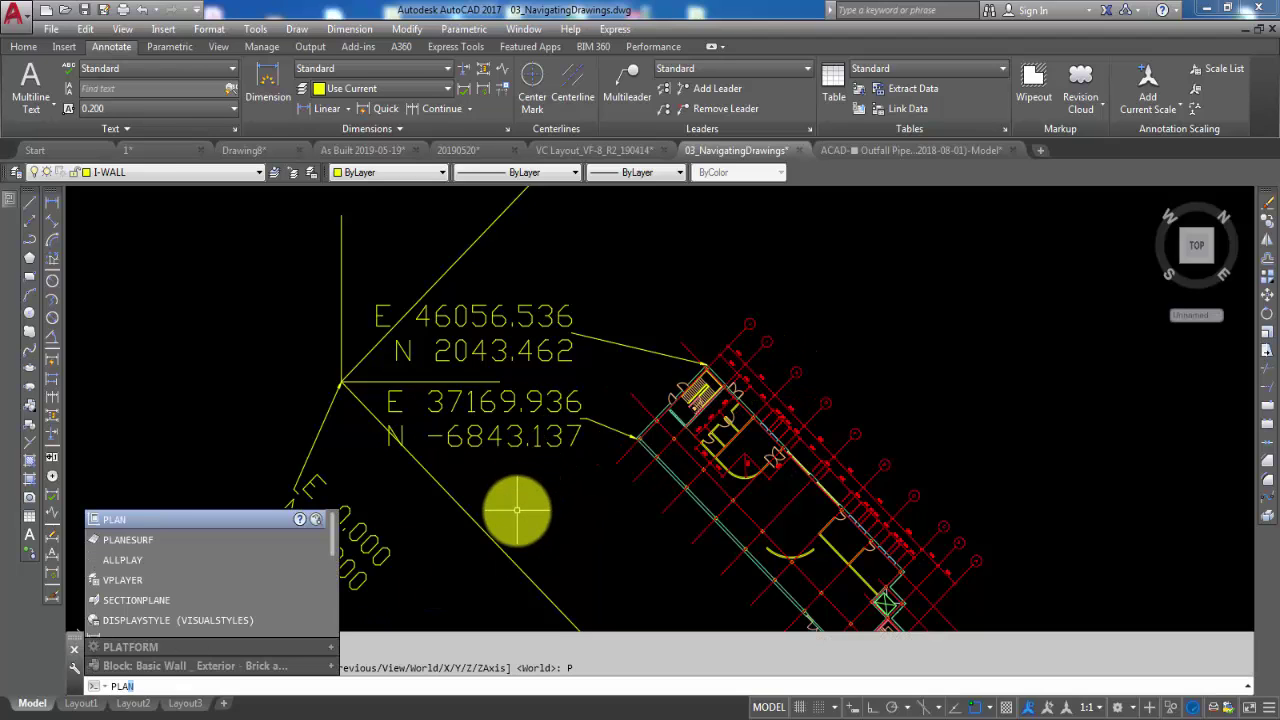
pyautogui.press('Return')
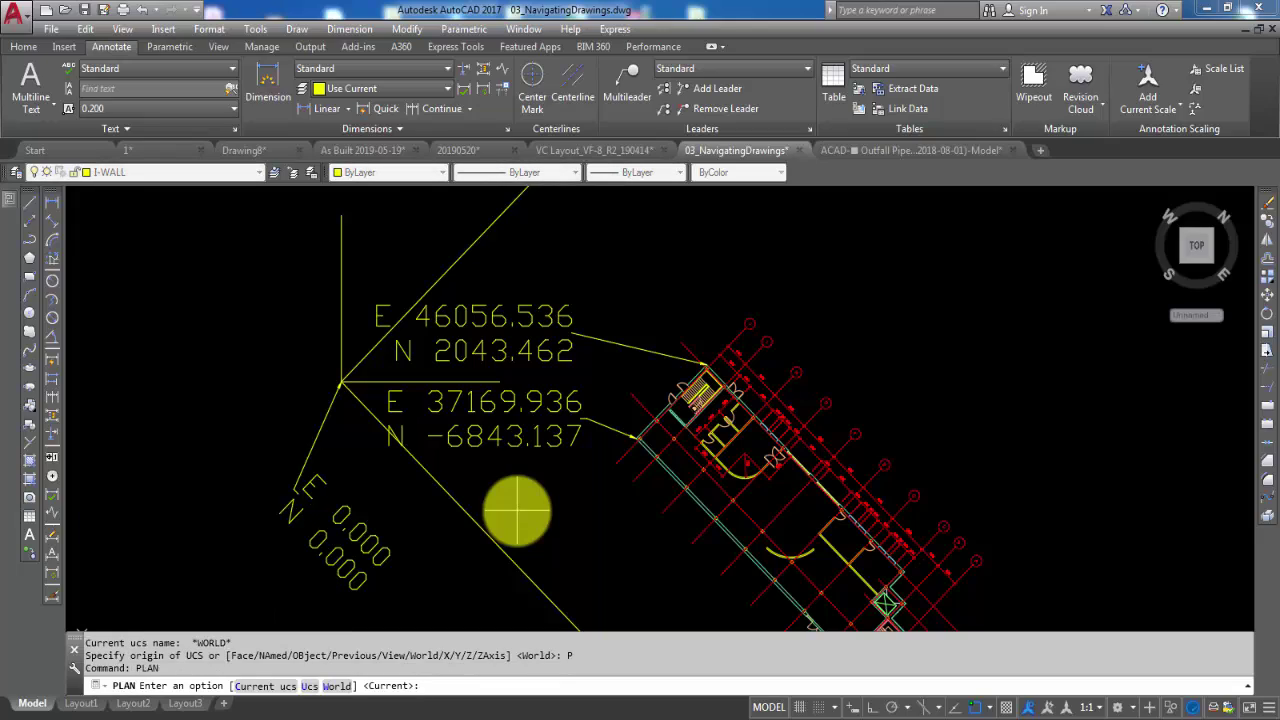
pyautogui.press('Return')
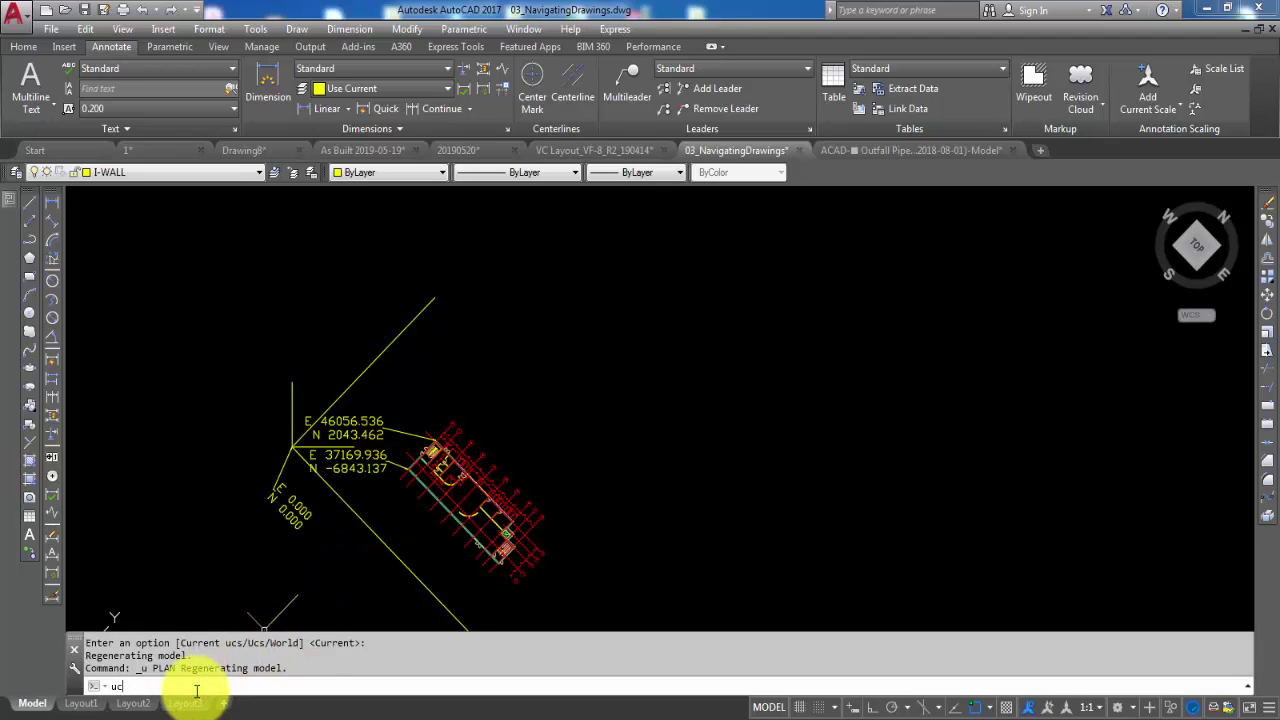
# Define a new UCS from the axes origin, X-axis and XY-plane points, and view its plan
pyautogui.press('Return')
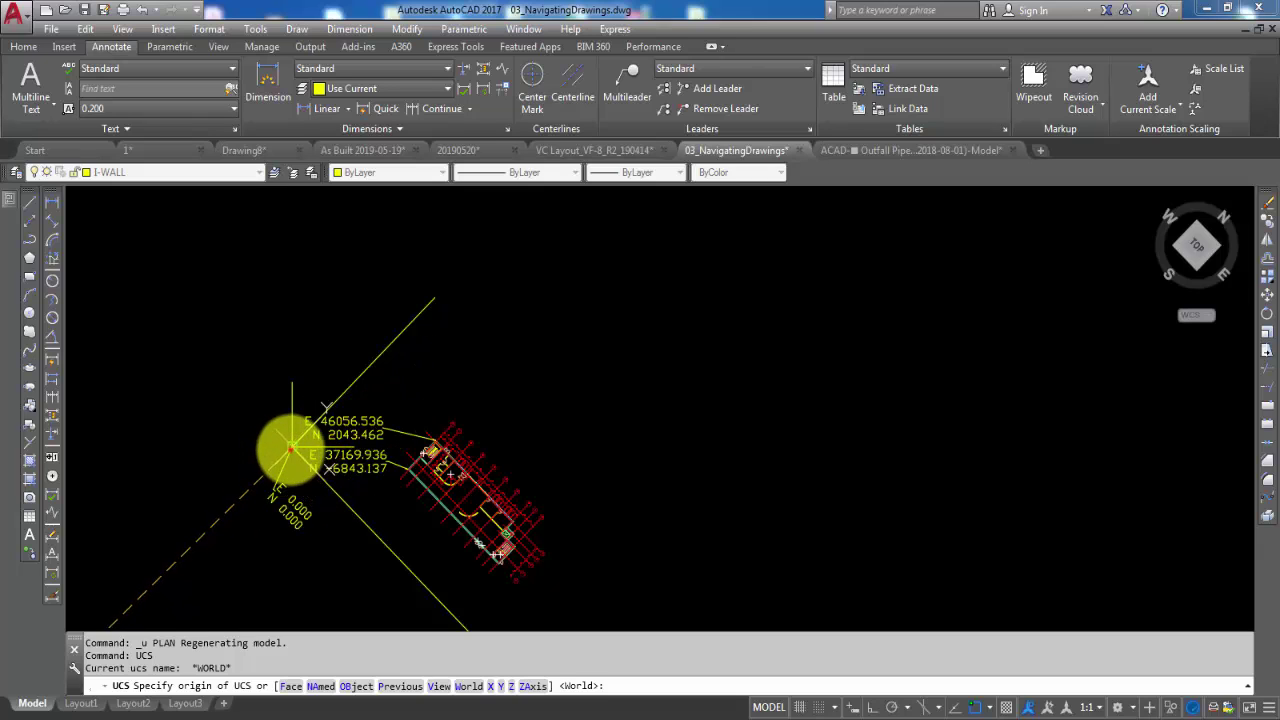
pyautogui.click(290, 449)
pyautogui.scroll(-3, 330, 425)
pyautogui.click(388, 520)
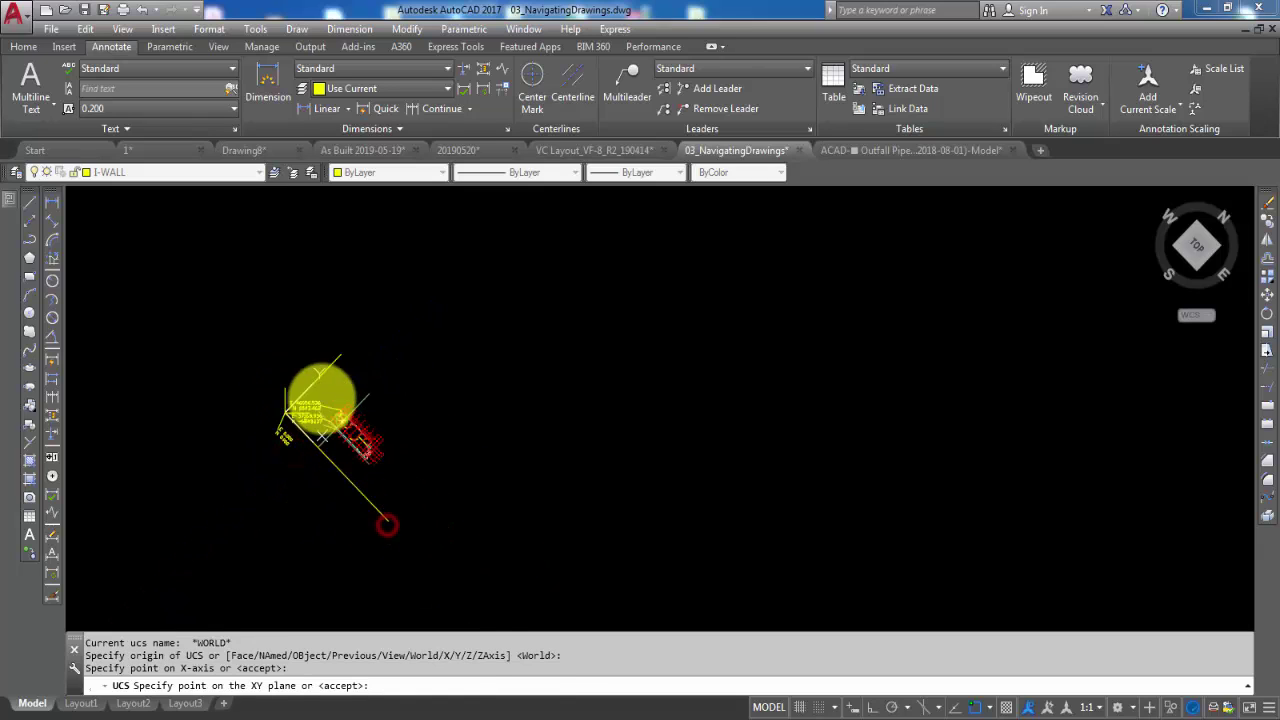
pyautogui.click(345, 357)
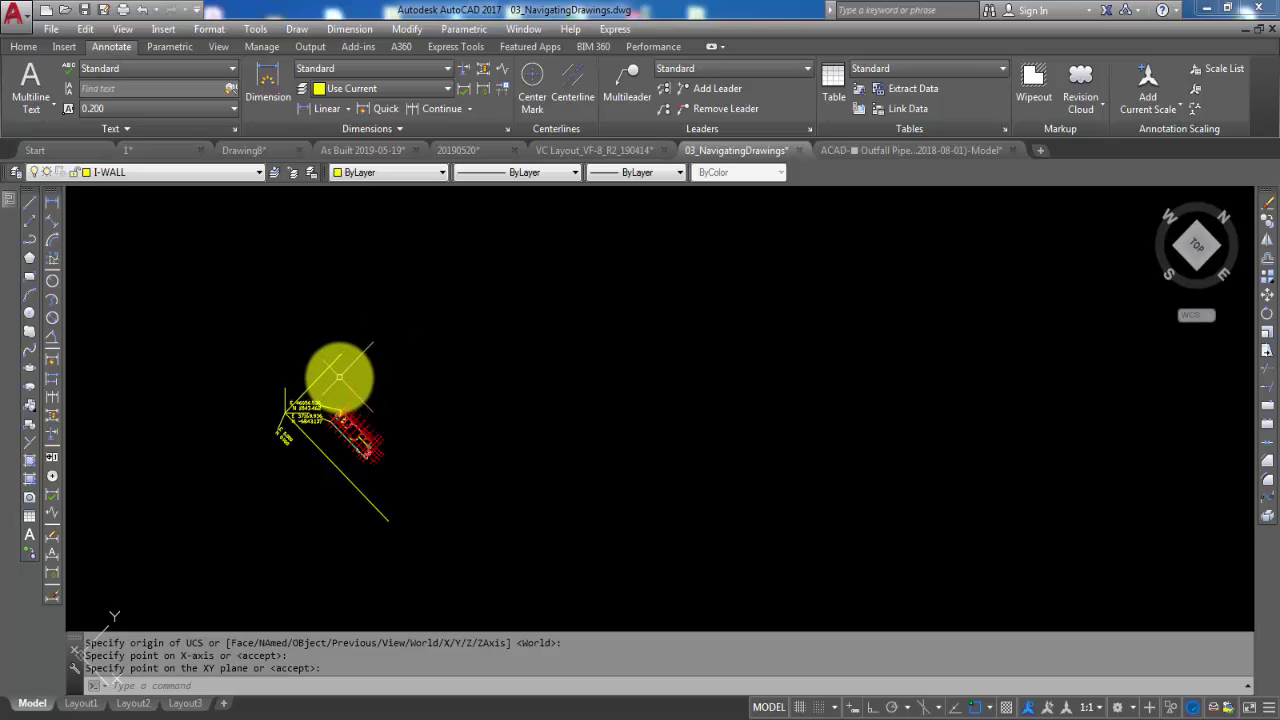
pyautogui.write('pl')
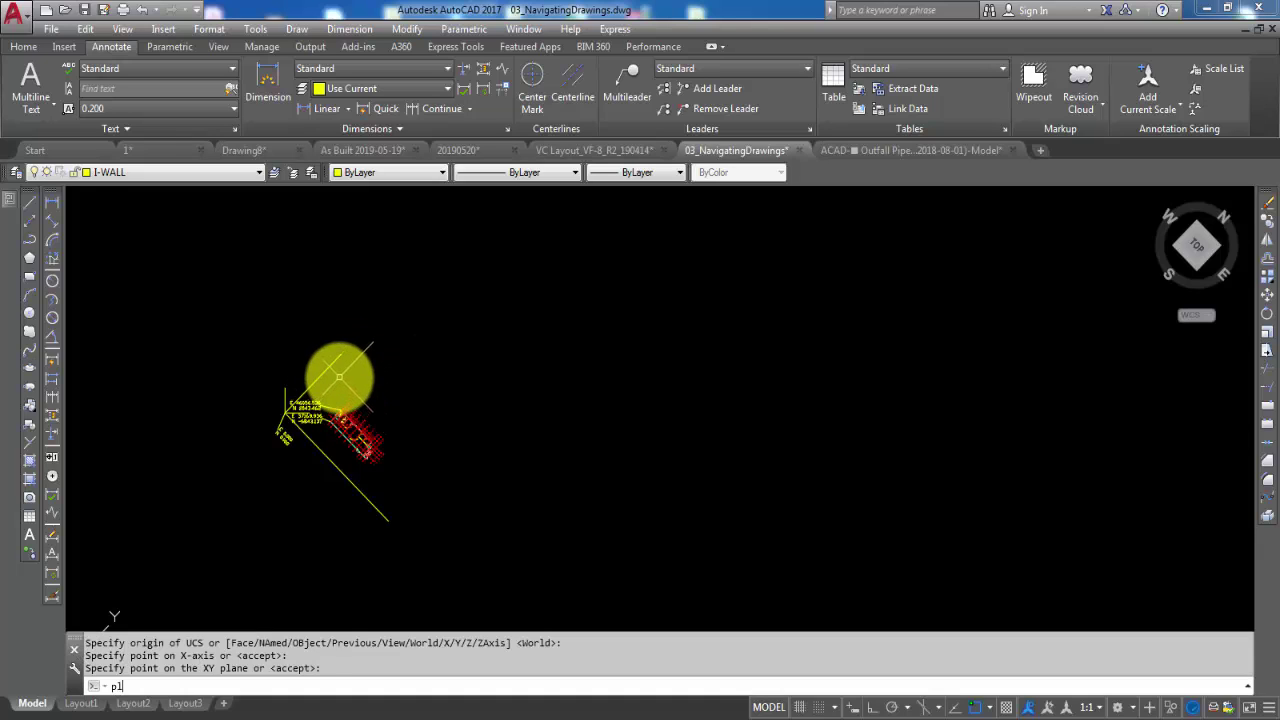
pyautogui.write('a')
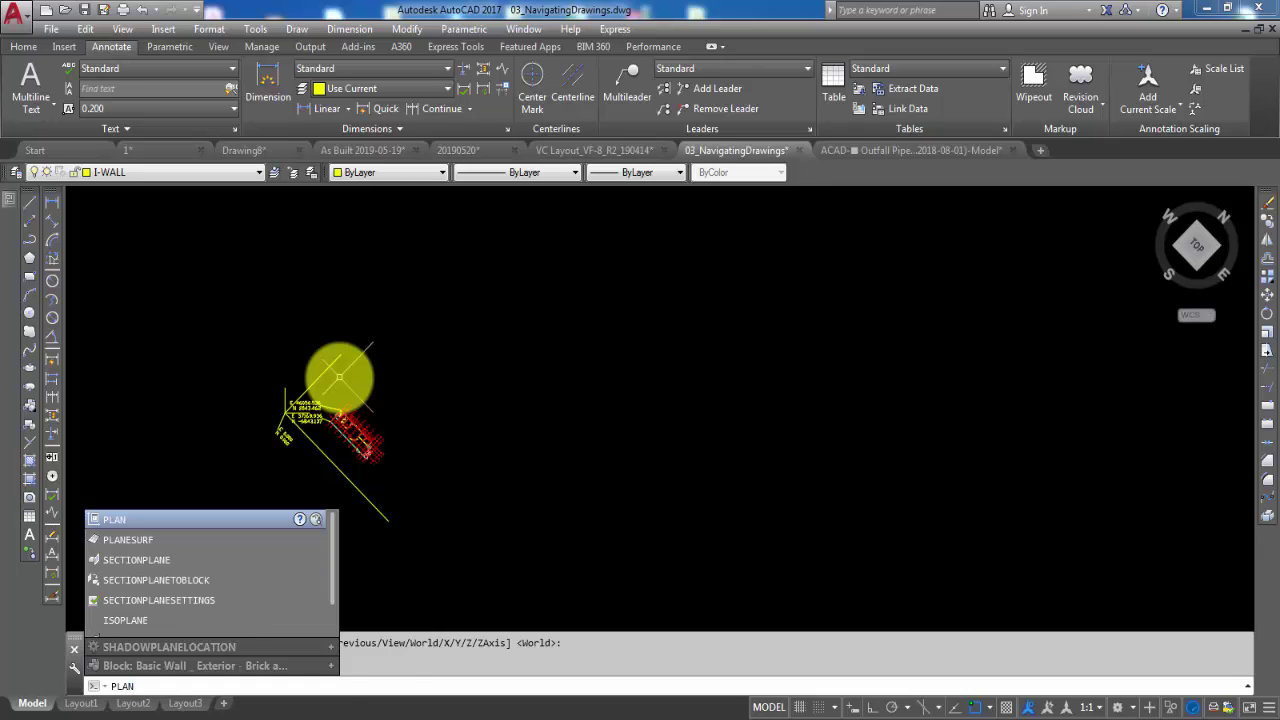
pyautogui.press('Return')
pyautogui.press('Return')
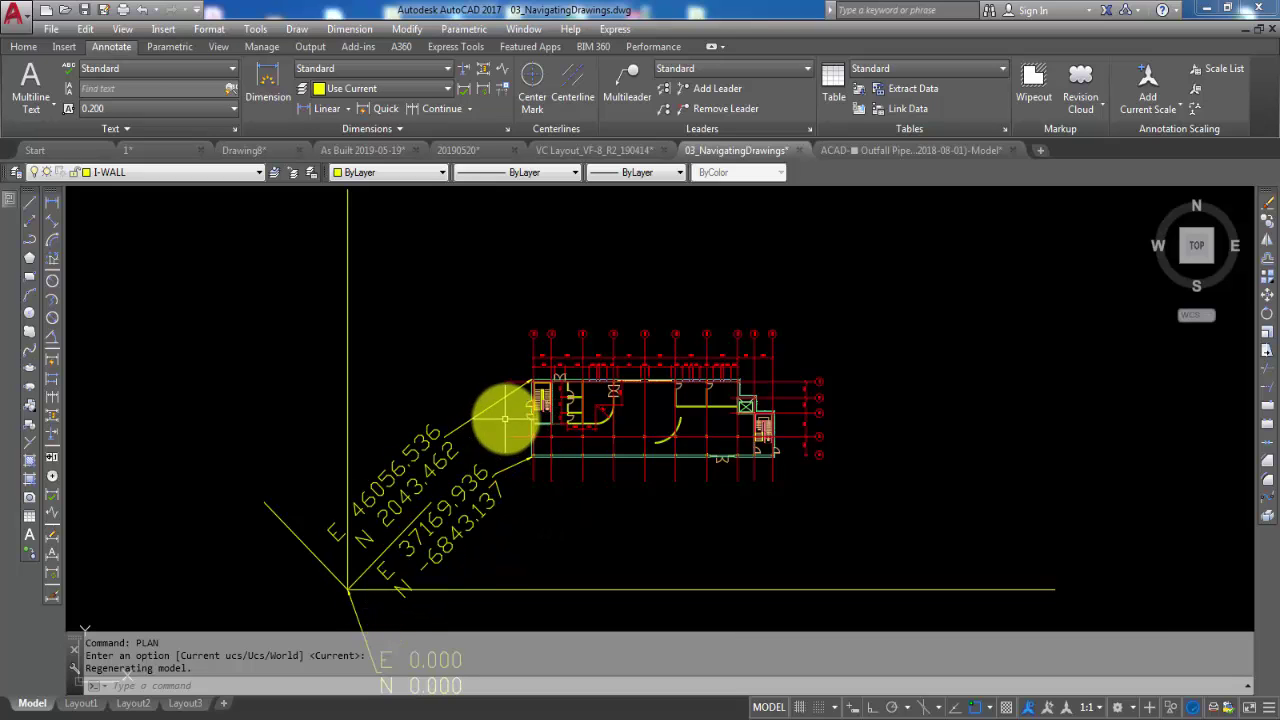
pyautogui.scroll(4, 518, 457)
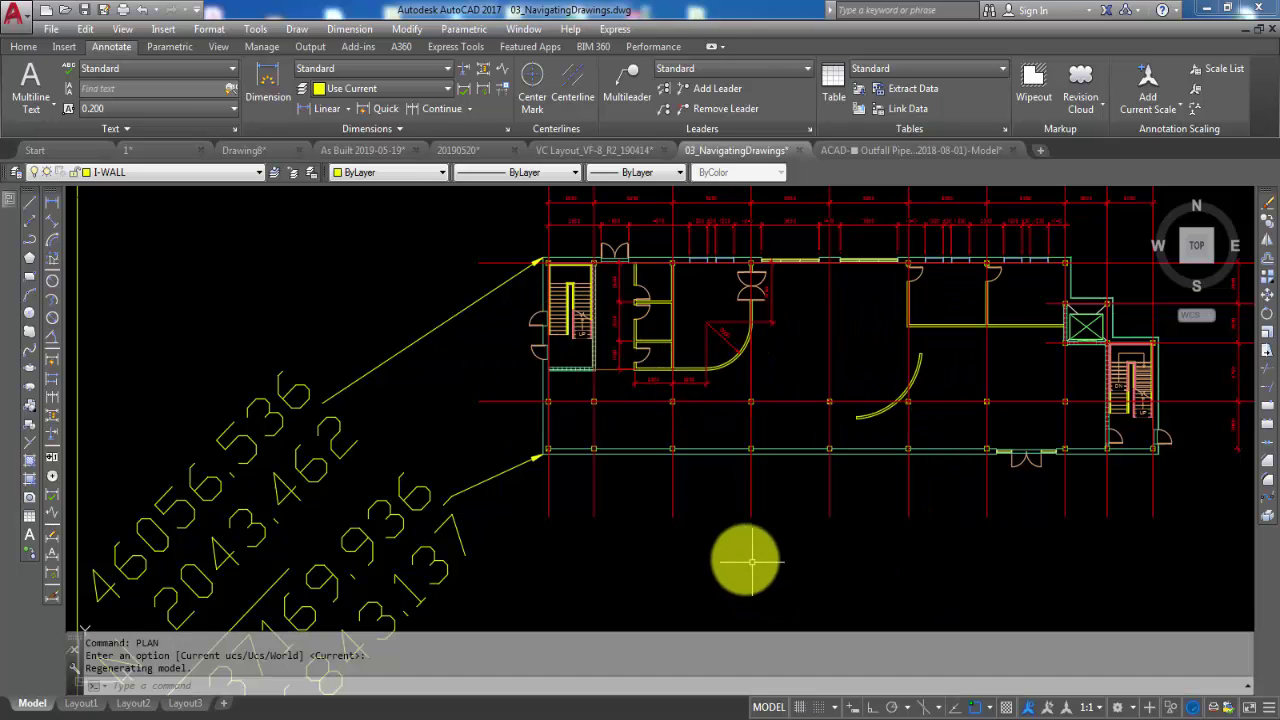
pyautogui.scroll(-2, 731, 494)
pyautogui.scroll(-2, 705, 505)
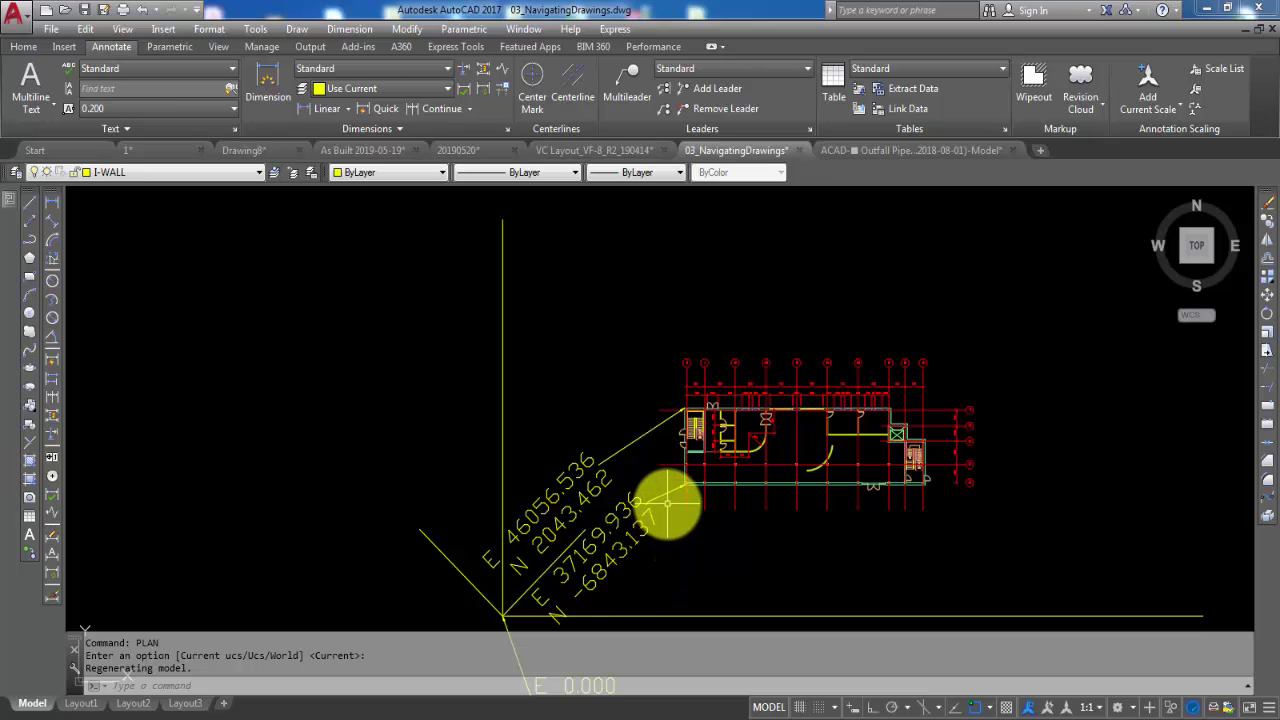
pyautogui.scroll(2, 640, 506)
pyautogui.scroll(2, 657, 494)
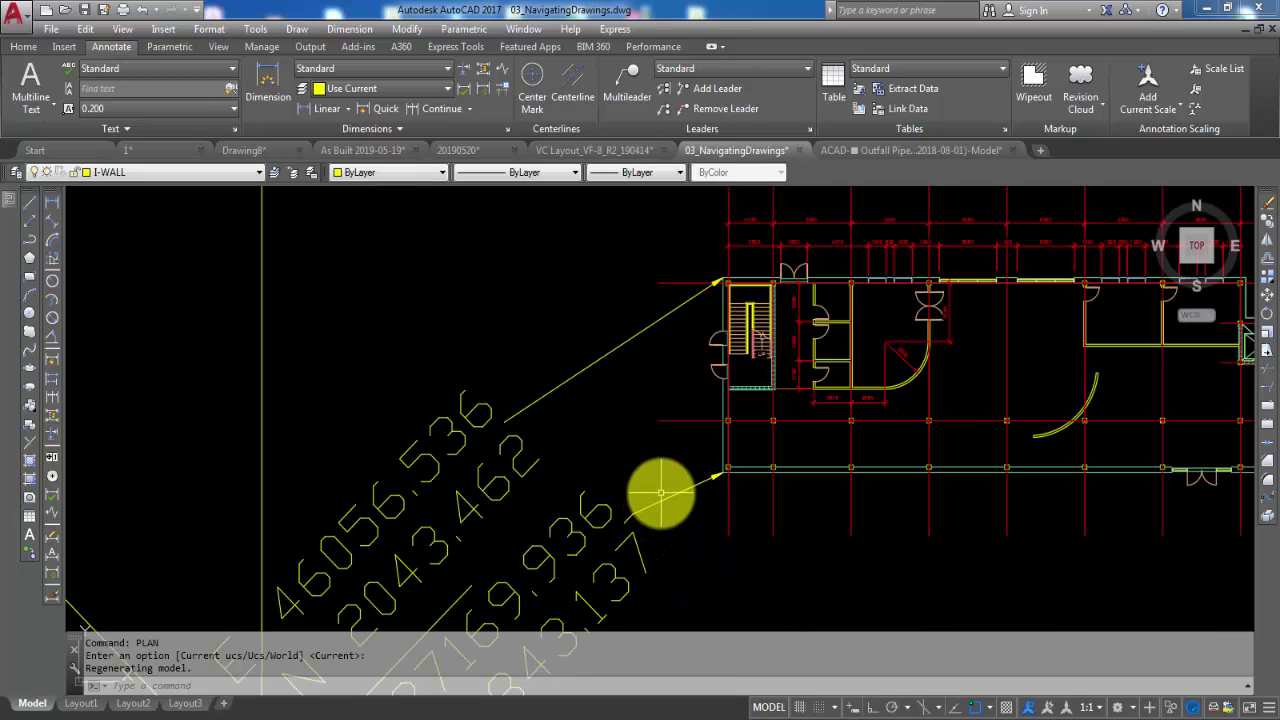
# Label the top-left building corner as E 31121.943, N 34011.835 using IDD
pyautogui.write('i')
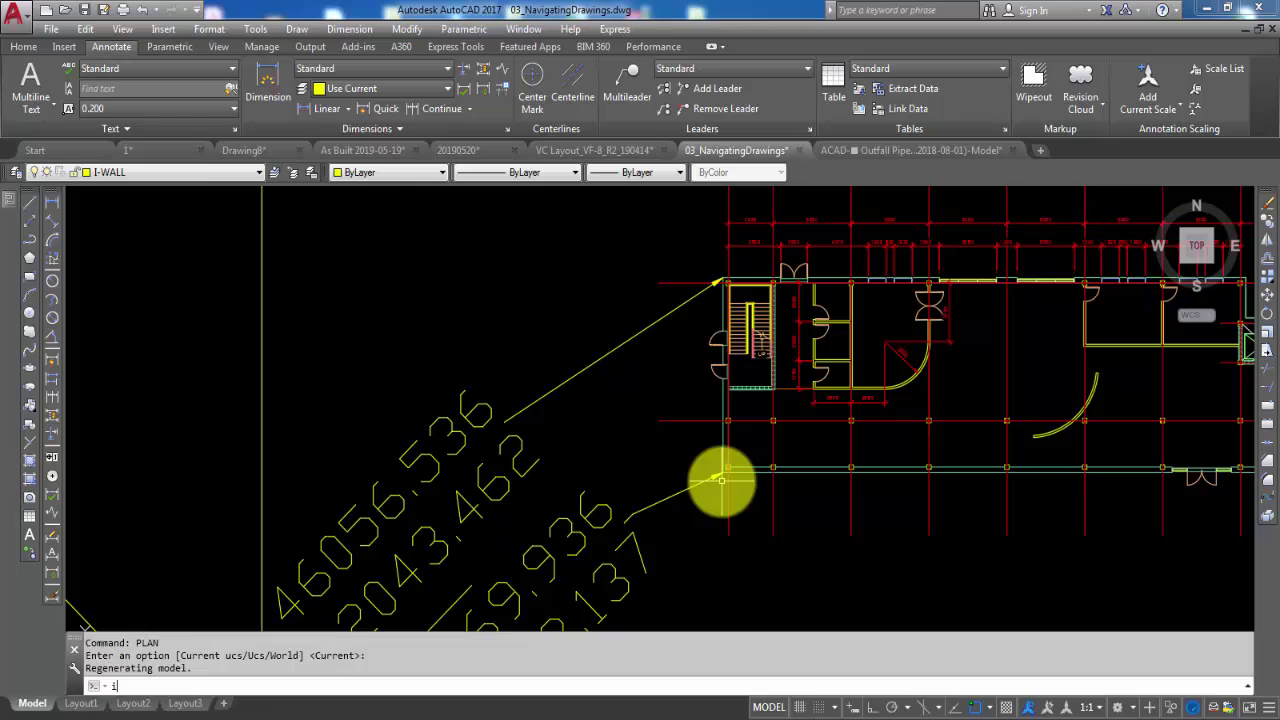
pyautogui.write('dd')
pyautogui.press('Return')
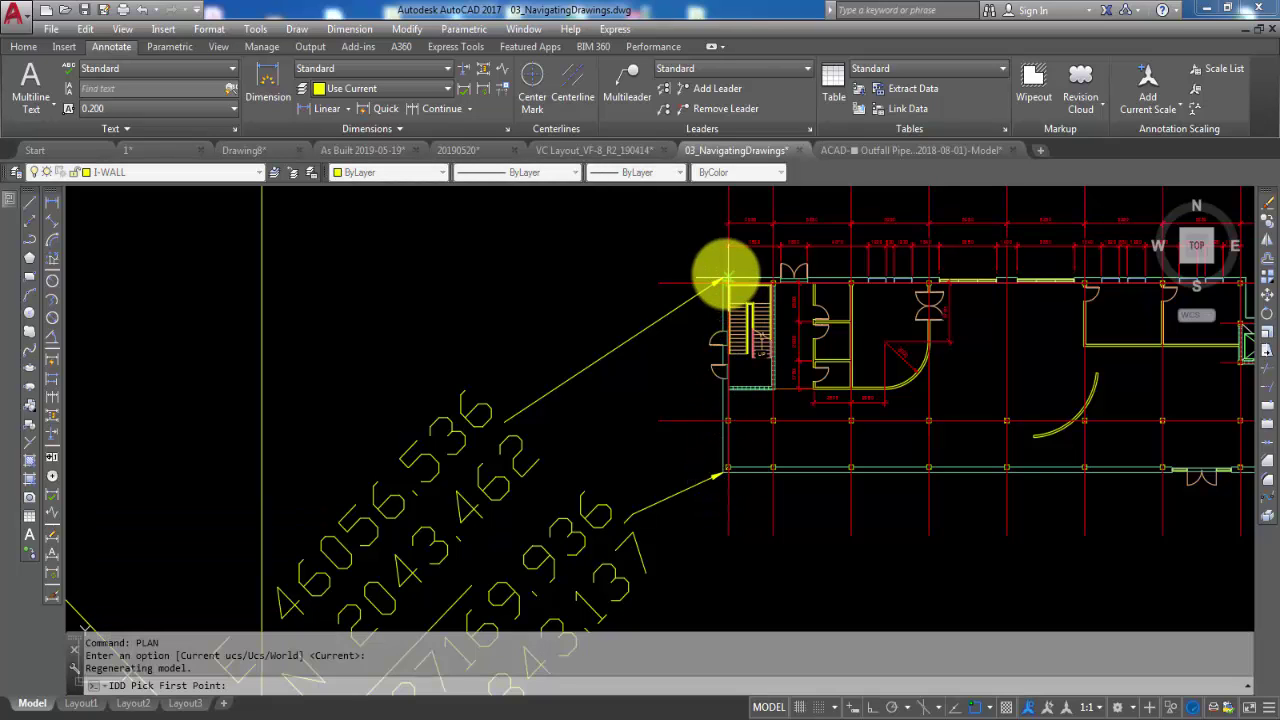
pyautogui.scroll(-5, 722, 278)
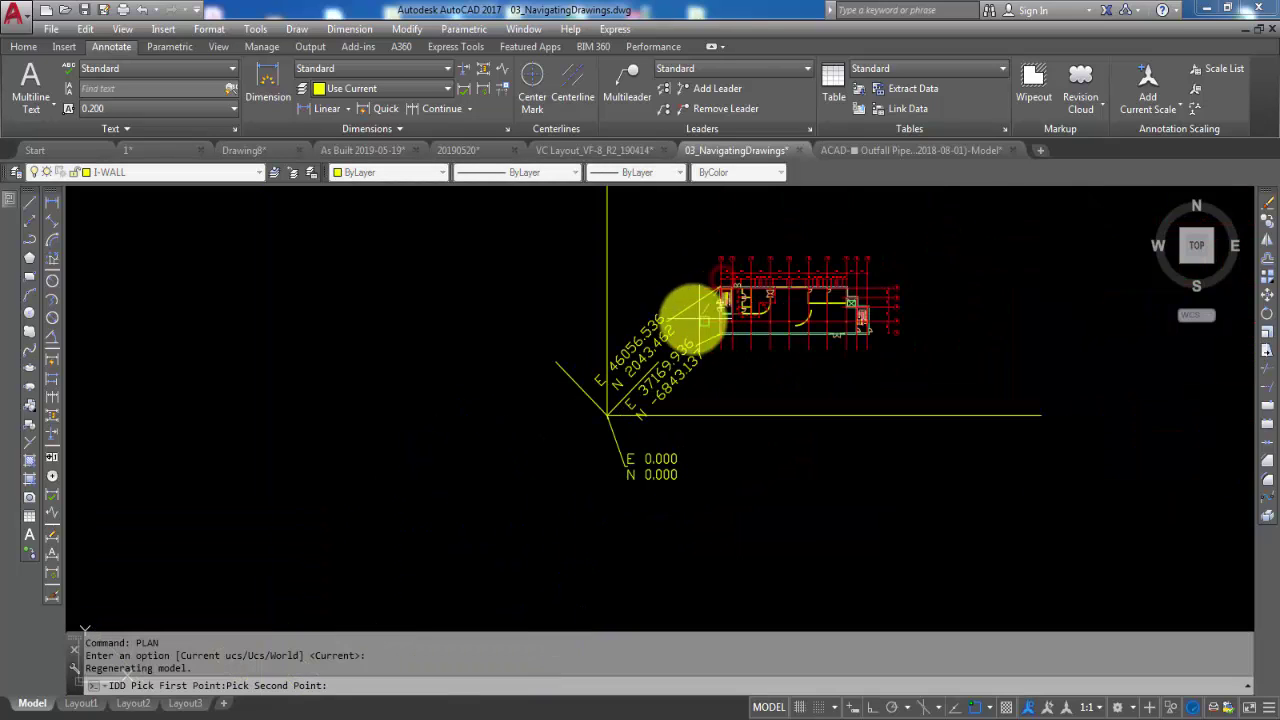
pyautogui.click(638, 294)
pyautogui.scroll(2, 653, 321)
pyautogui.scroll(2, 650, 318)
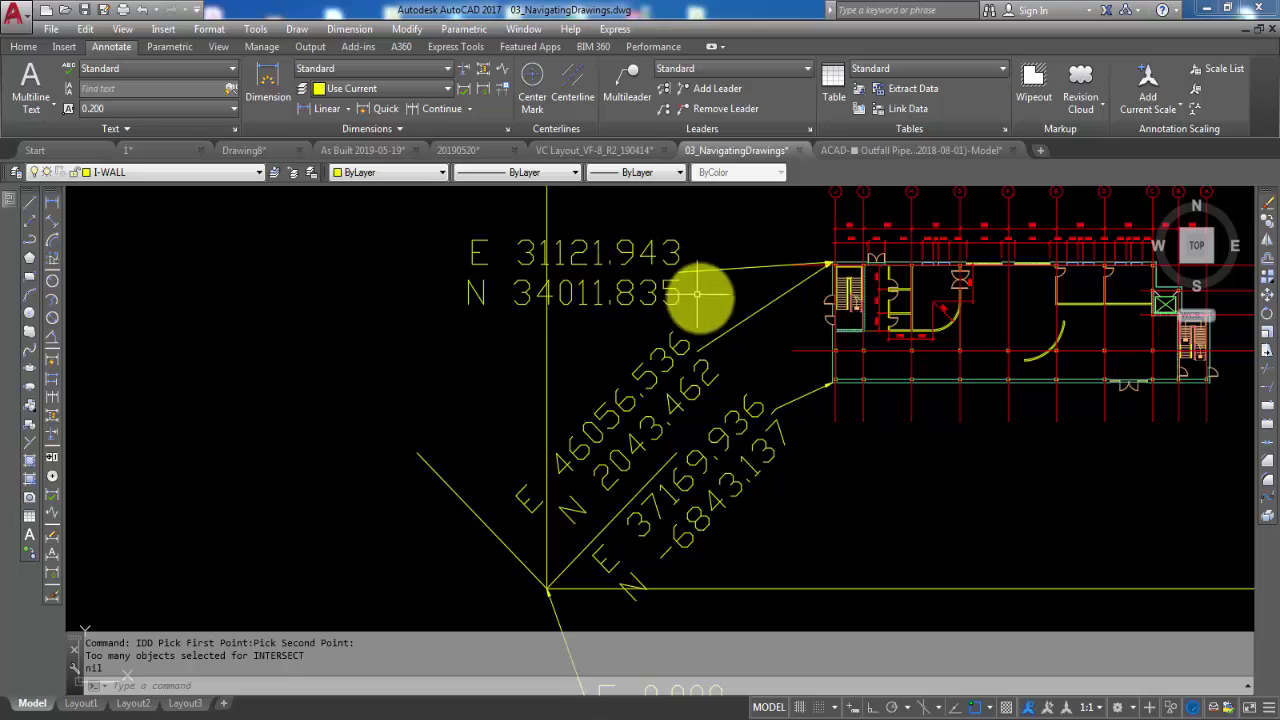
# Label the bottom-left building corner as E 31121.943, N 21444.285
pyautogui.press('Return')
pyautogui.scroll(5, 833, 381)
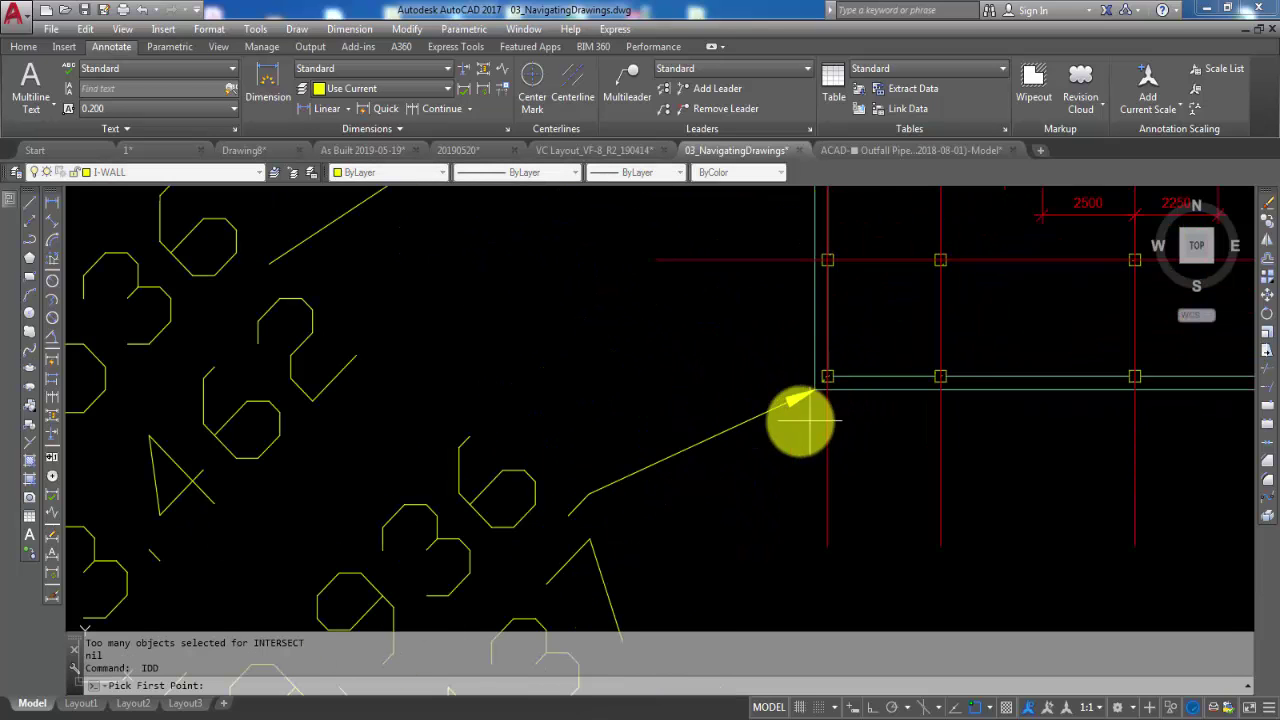
pyautogui.click(813, 395)
pyautogui.scroll(-5, 813, 395)
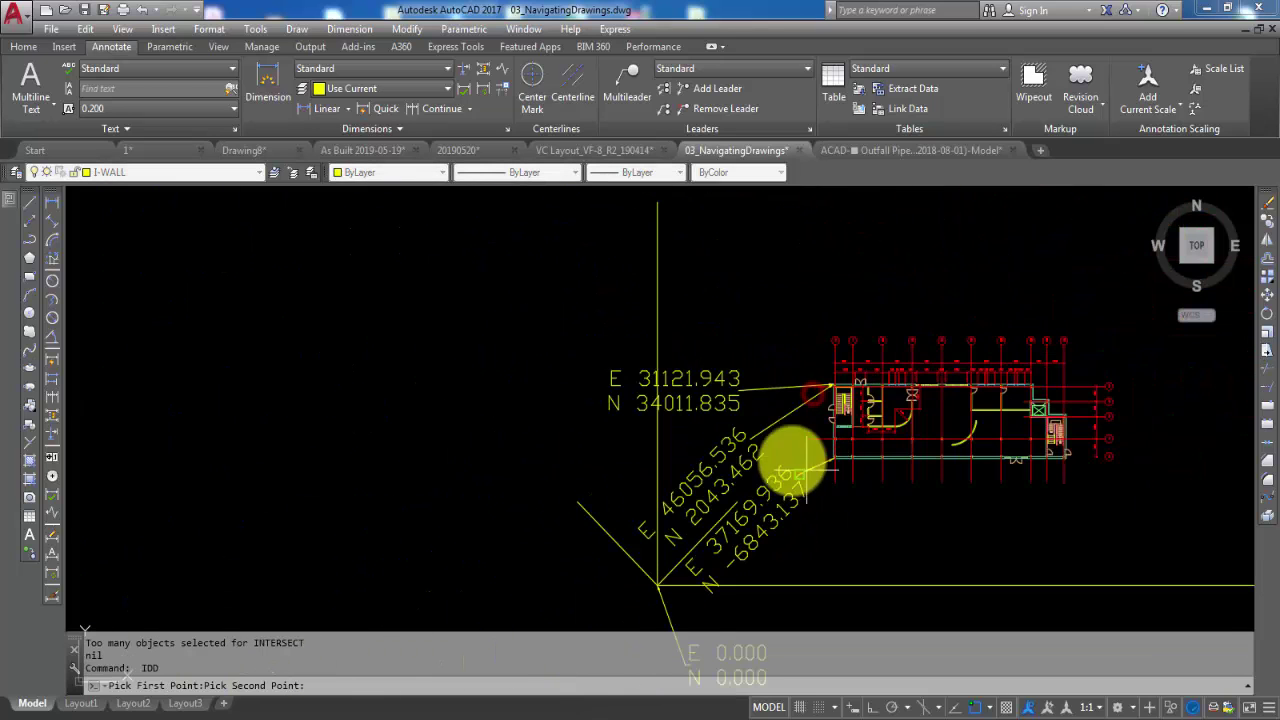
pyautogui.click(712, 326)
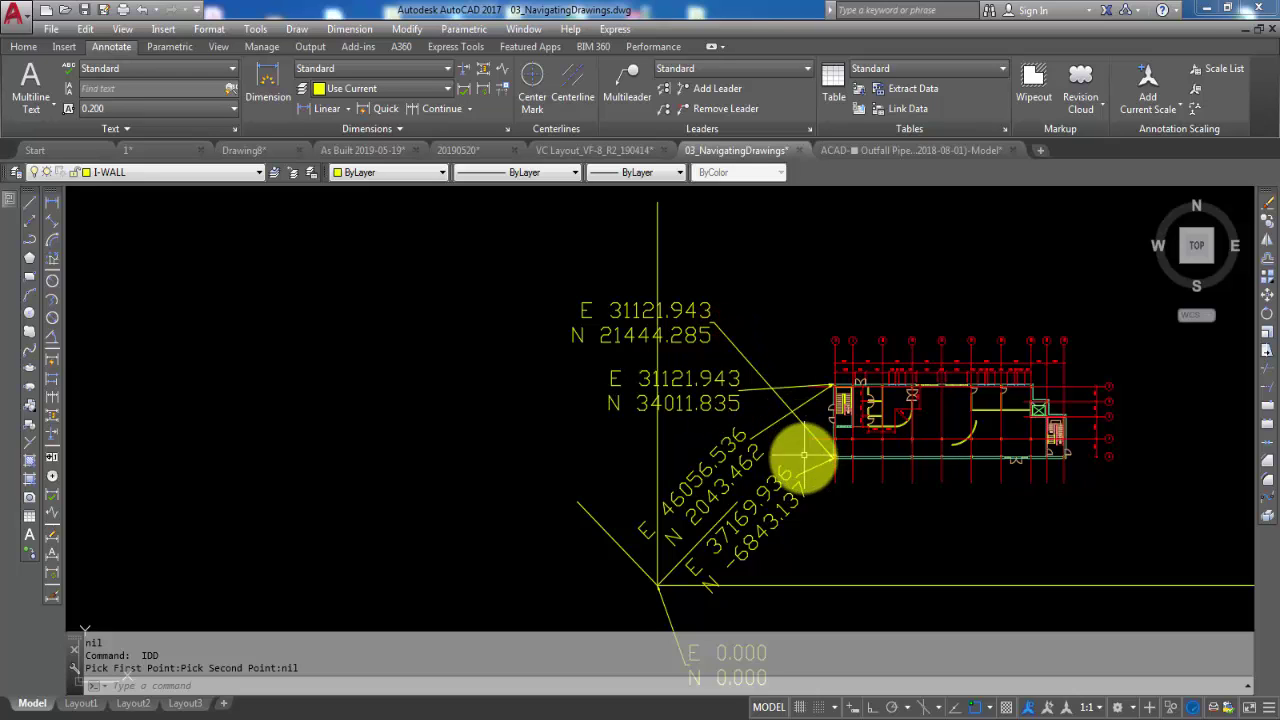
pyautogui.scroll(-2, 785, 442)
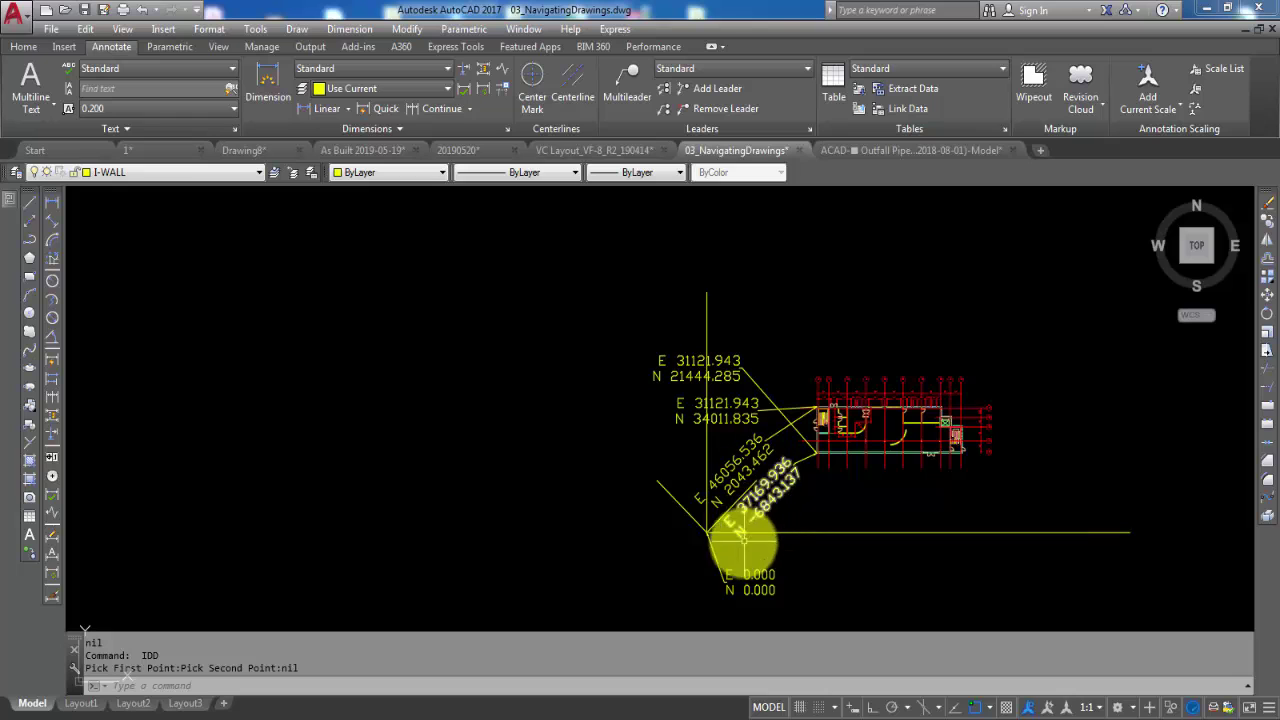
pyautogui.scroll(2, 705, 530)
pyautogui.scroll(2, 714, 540)
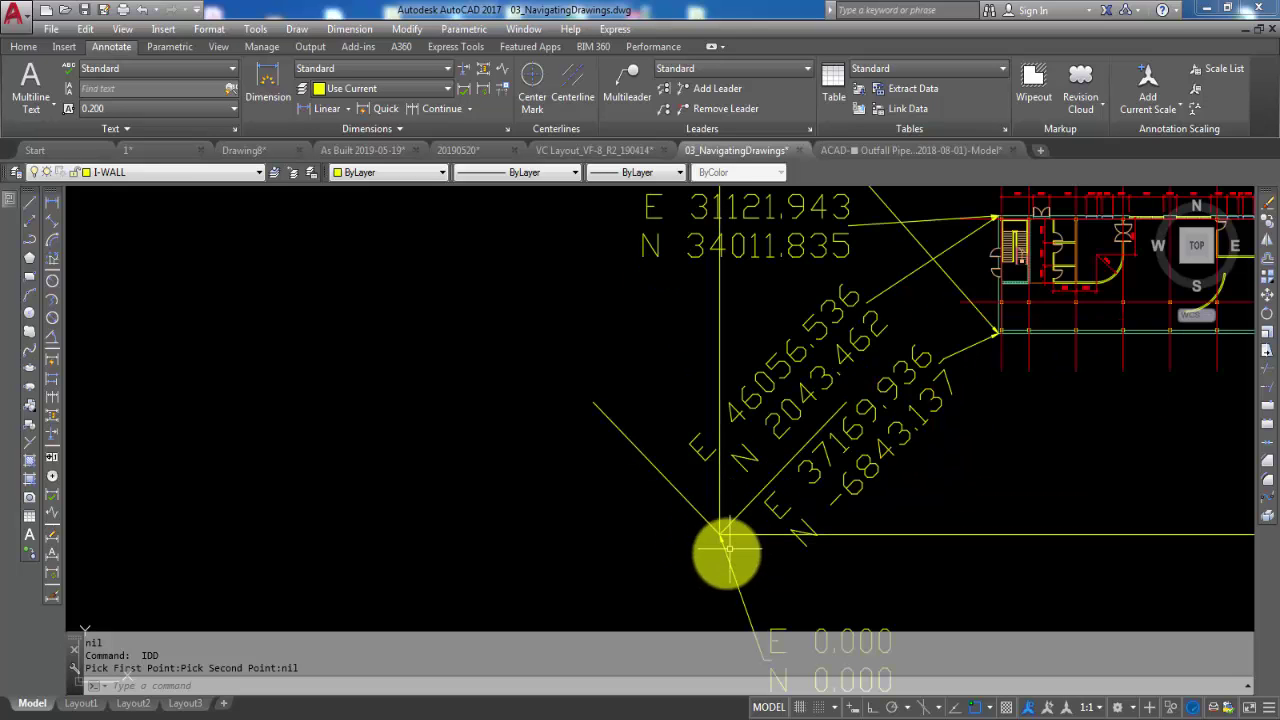
pyautogui.scroll(-2, 745, 537)
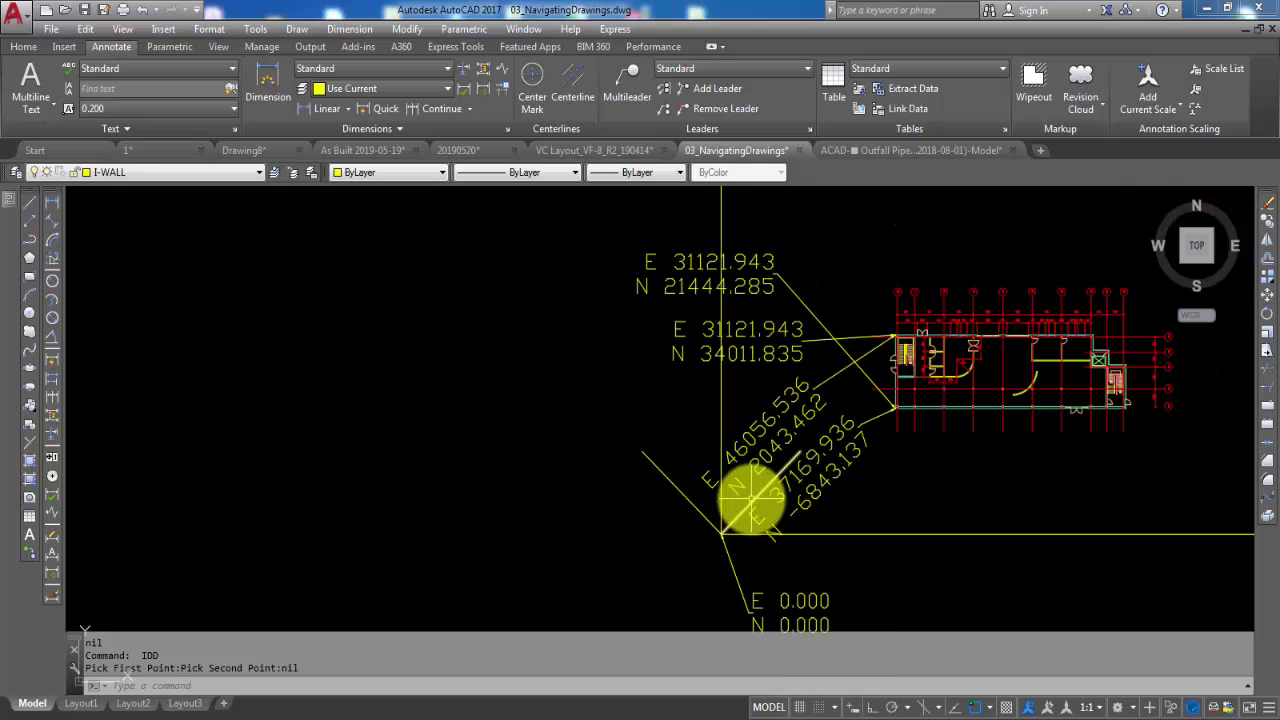
pyautogui.click(594, 150)
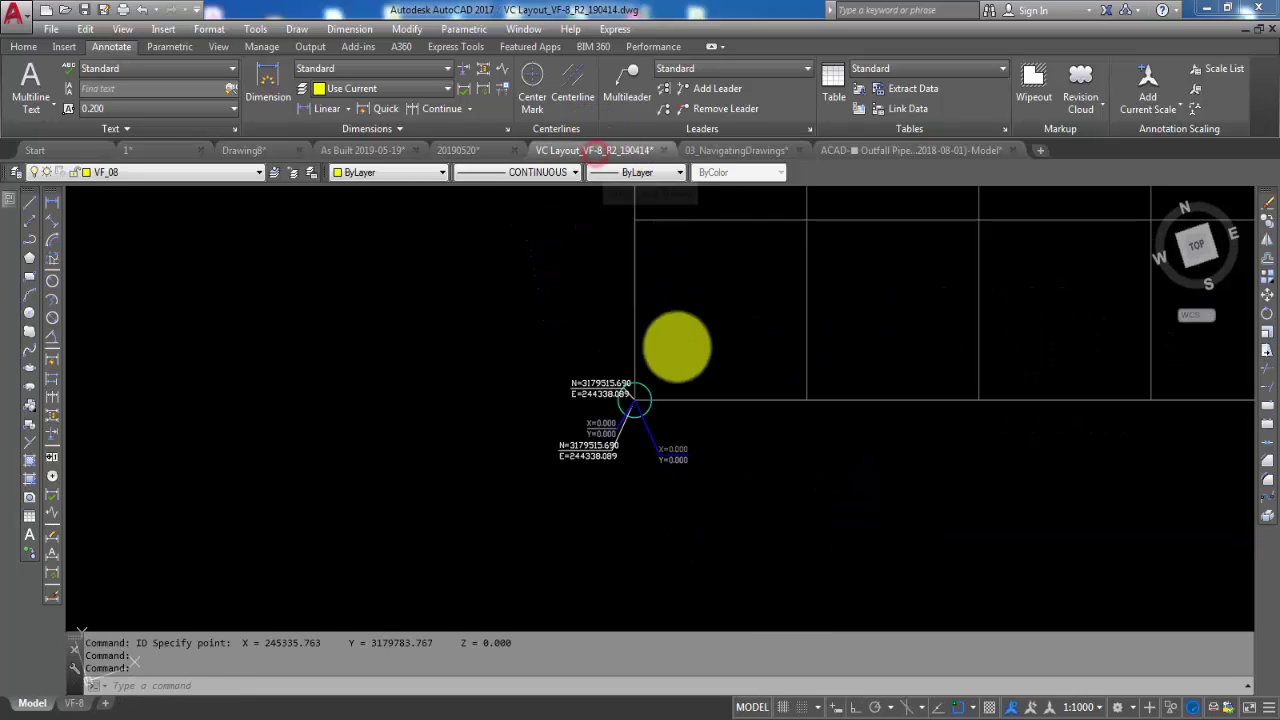
pyautogui.scroll(3, 604, 440)
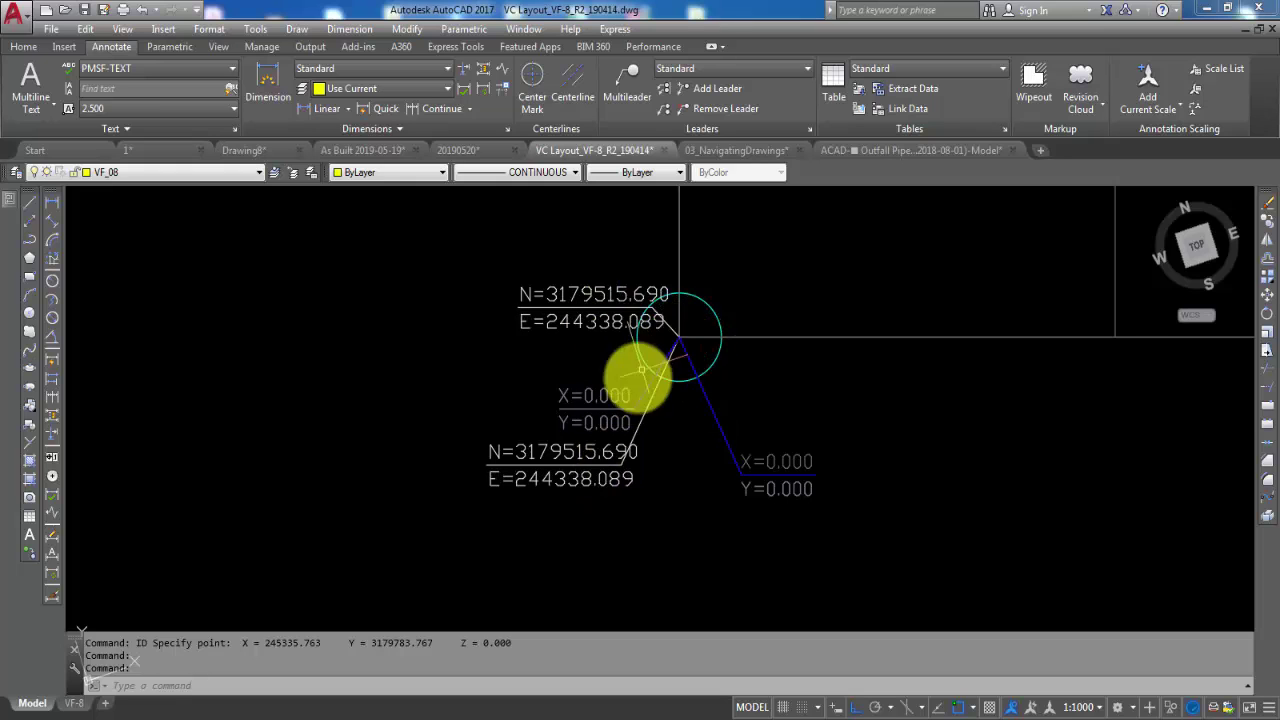
pyautogui.scroll(-3, 608, 463)
pyautogui.scroll(-3, 613, 460)
pyautogui.scroll(-5, 614, 463)
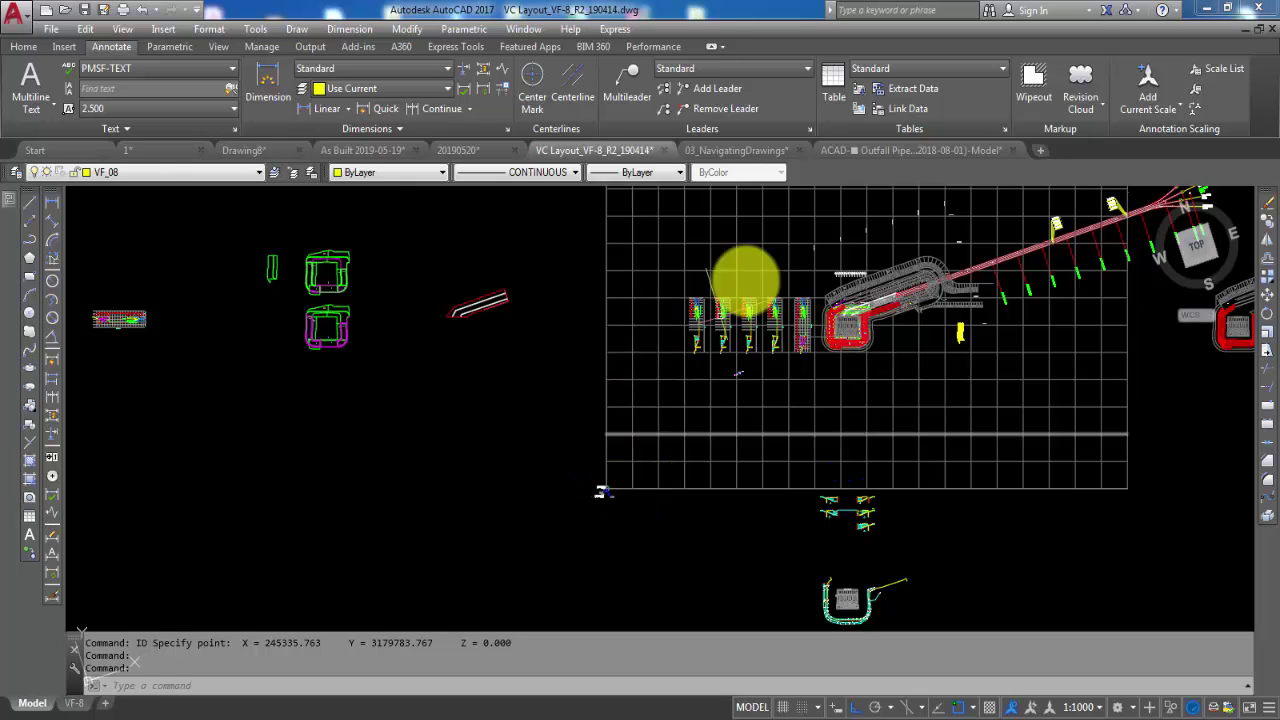
pyautogui.click(756, 152)
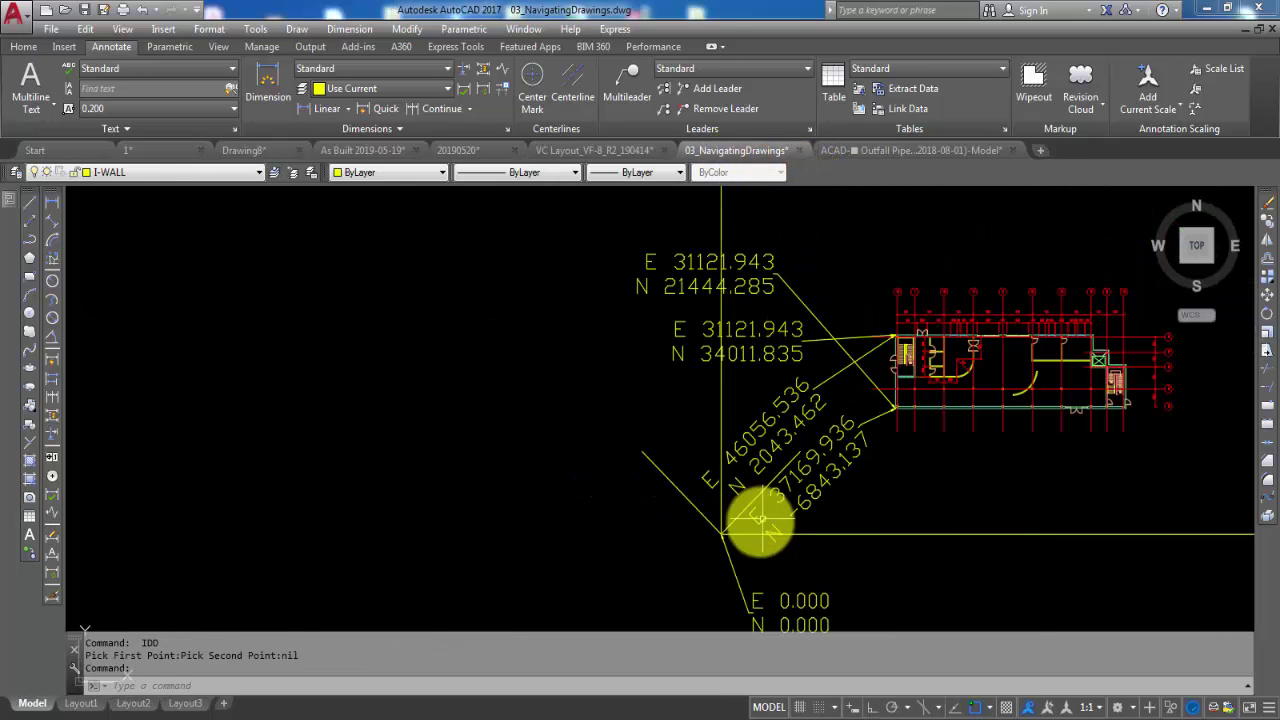